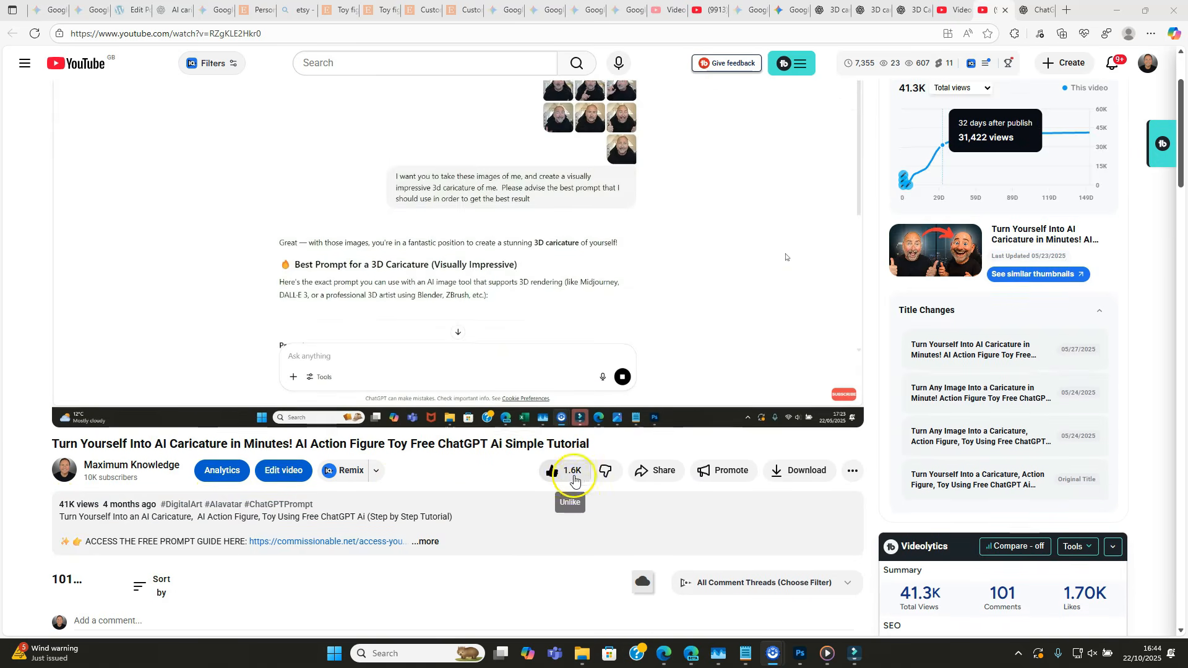
# - Switch to ChatGPT and submit the nine uploaded photos with the request for the best 3D caricature prompt
pyautogui.scroll(4, 371, 396)
pyautogui.scroll(2, 785, 258)
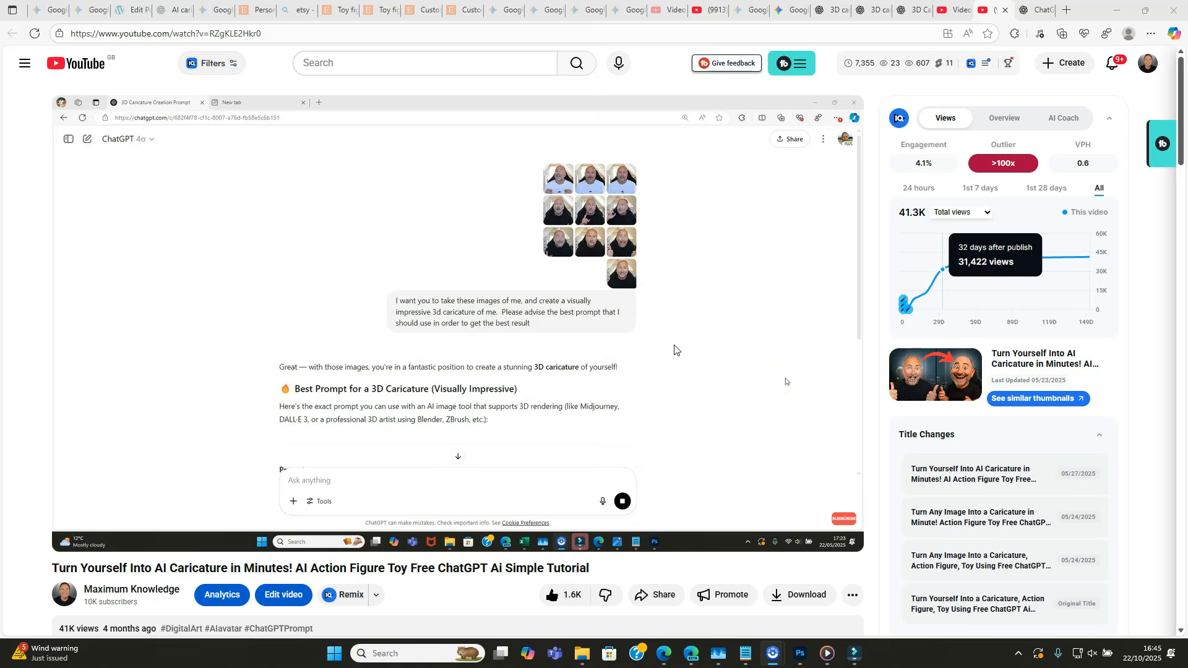
pyautogui.click(1035, 10)
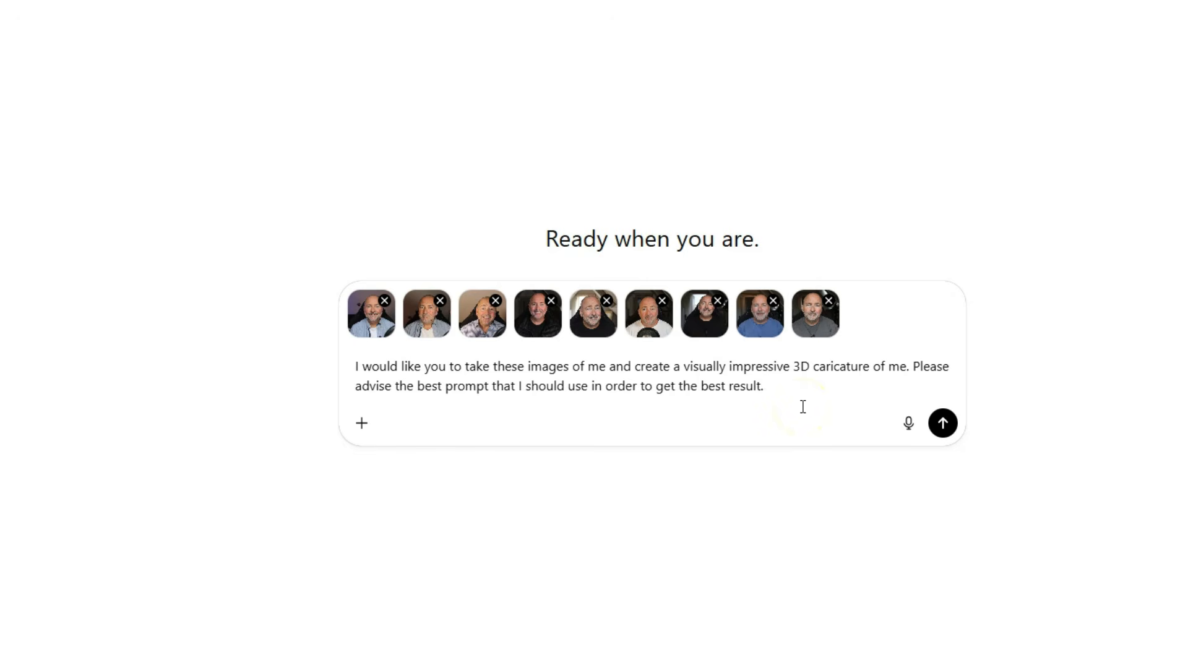
pyautogui.click(943, 424)
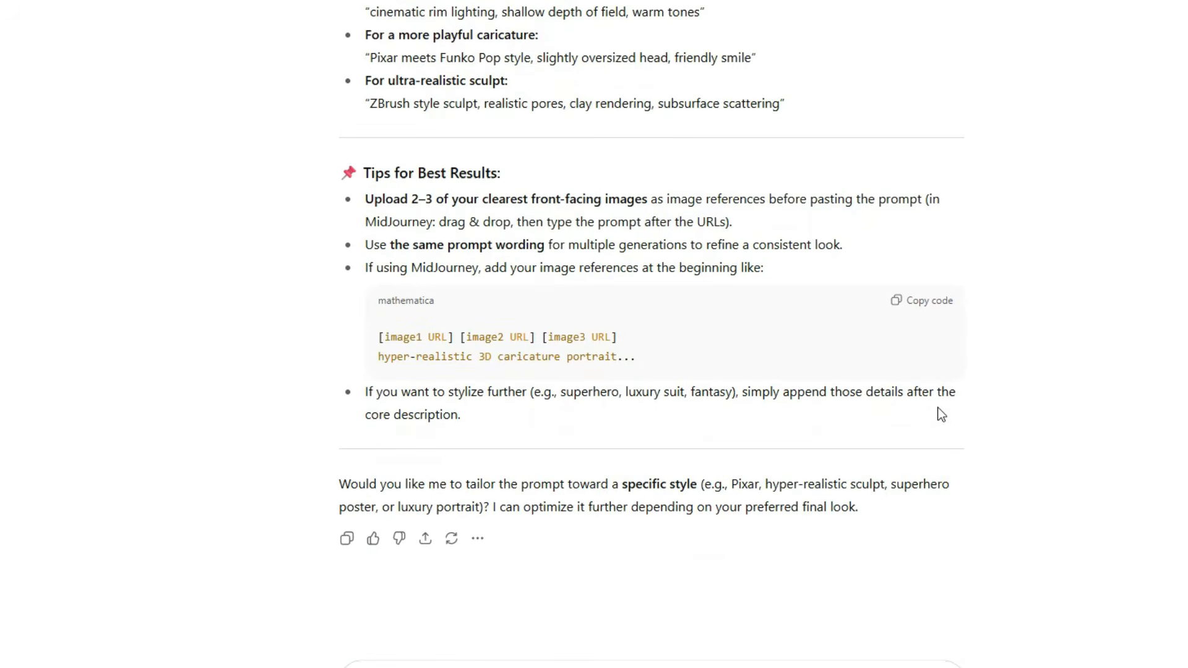
# - Dictate and send a follow-up asking ChatGPT to write the prompt for ChatGPT-5 first, so that it can create the image itself with the very best result
pyautogui.click(899, 607)
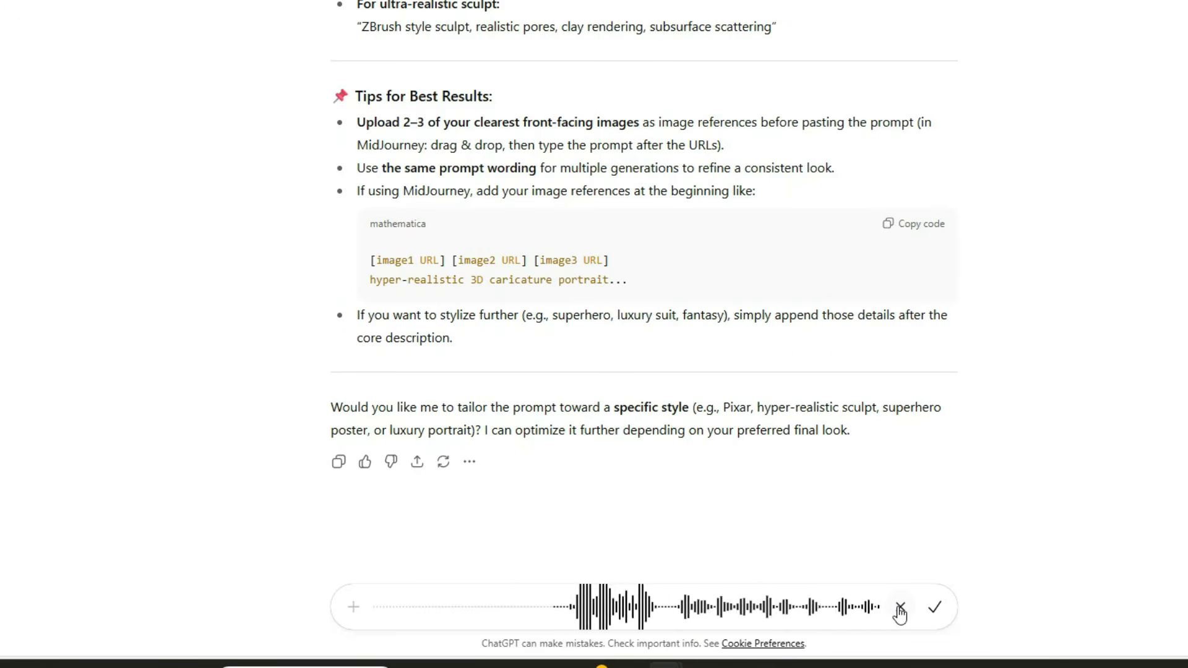
pyautogui.click(935, 615)
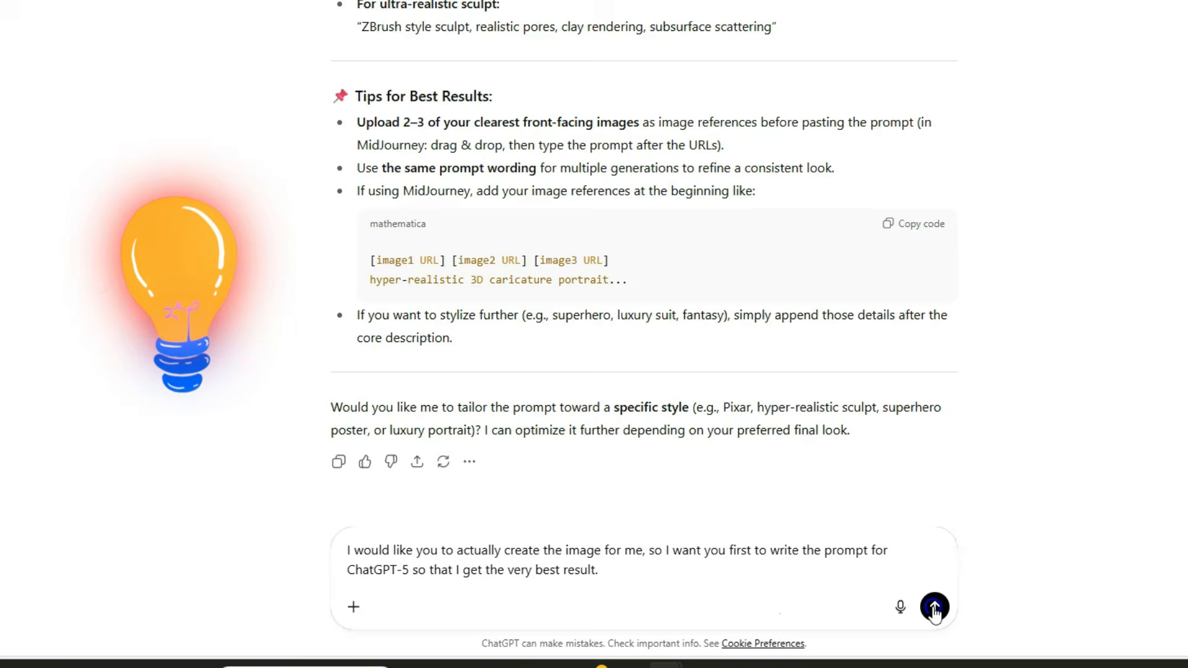
pyautogui.click(935, 608)
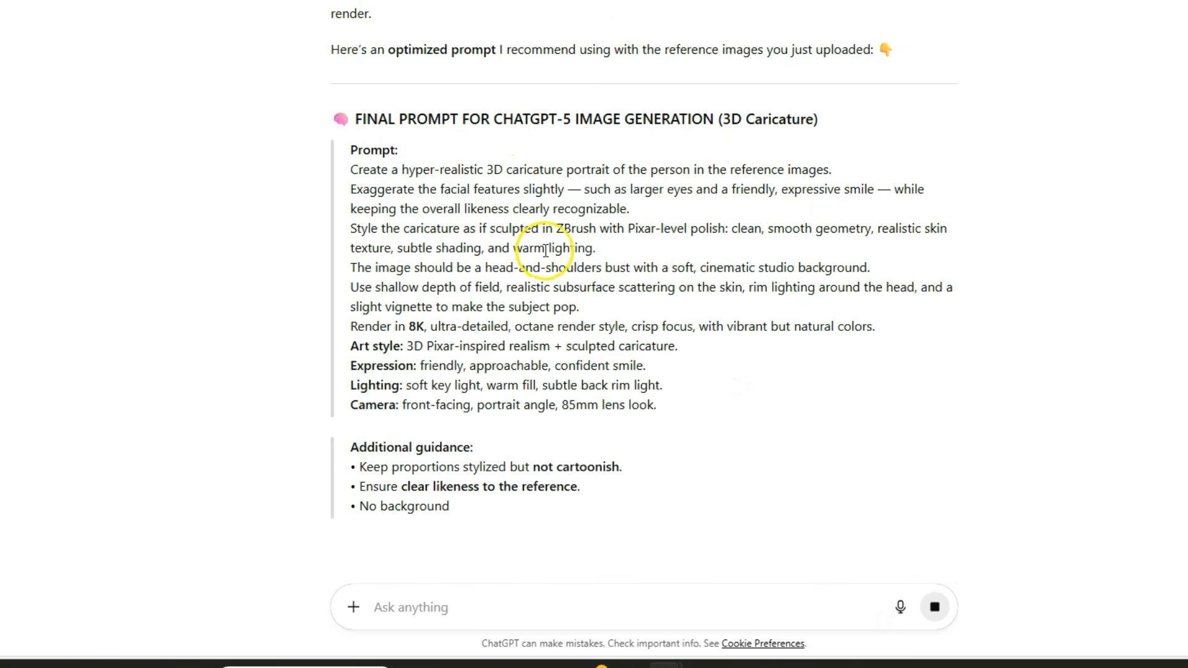
# - Copy the final 3D caricature prompt, from "Create a hyper-realistic 3D caricature portrait" through the camera line, into the message box
pyautogui.scroll(-5, 647, 243)
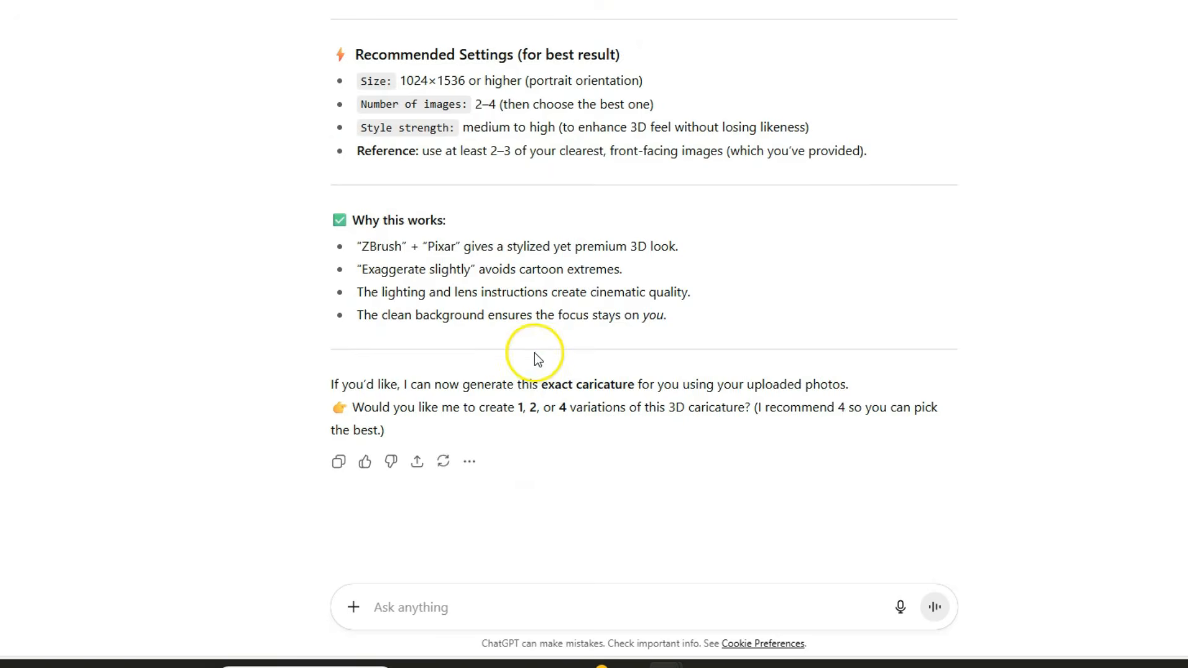
pyautogui.scroll(7, 537, 359)
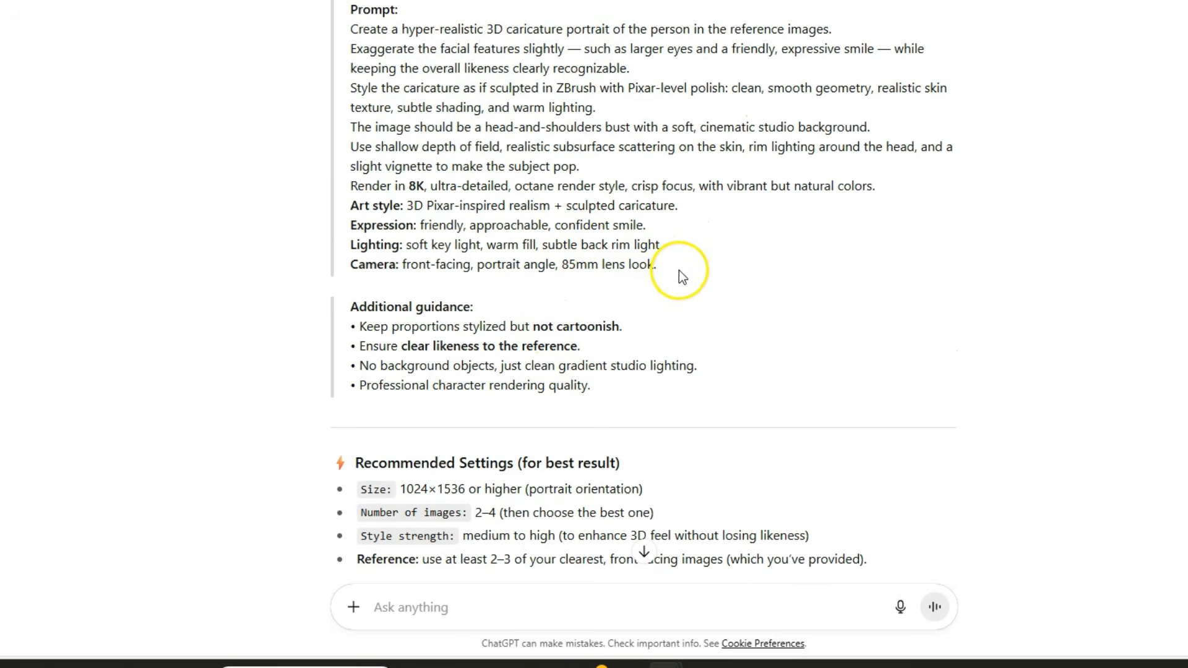
pyautogui.moveTo(661, 266); pyautogui.dragTo(346, 36)
pyautogui.click(690, 602)
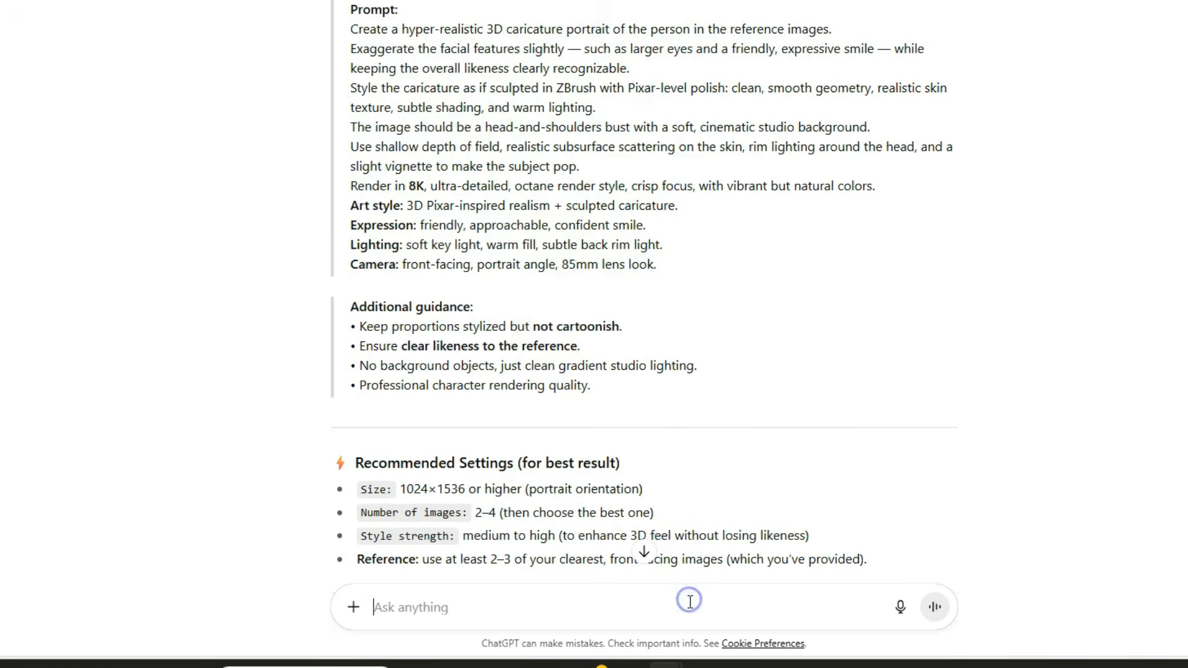
pyautogui.write('Create a hyper-realistic 3D caricature portrait of the person in the reference images. Exaggerate the facial features slightly — such as larger eyes and a friendly, expressive smile — while keeping the overall likeness clearly recognizable. Style the caricature as if sculpted in ZBrush with Pixar-level polish: clean, smooth geometry, realistic skin texture, subtle shading, and warm lighting. The image should be a head-and-shoulders bust with a soft, cinematic studio background. Use shallow depth of field, realistic subsurface scattering on the skin, rim lighting around the head, and a slight vignette to make the subject pop. Render in 8K, ultra-detailed, octane render style, crisp focus, with vibrant but natural colors. Art style: 3D Pixar-inspired realism + sculpted caricature. Expression: friendly, approachable, confident smile. Lighting: soft key light, warm fill, subtle back rim light. Camera: front-facing, portrait angle, 85mm lens look.')
# - Add "Using the images that I uploaded" on a new line below the pasted prompt and submit it
pyautogui.scroll(8, 977, 186)
pyautogui.scroll(-15, 968, 159)
pyautogui.scroll(10, 966, 153)
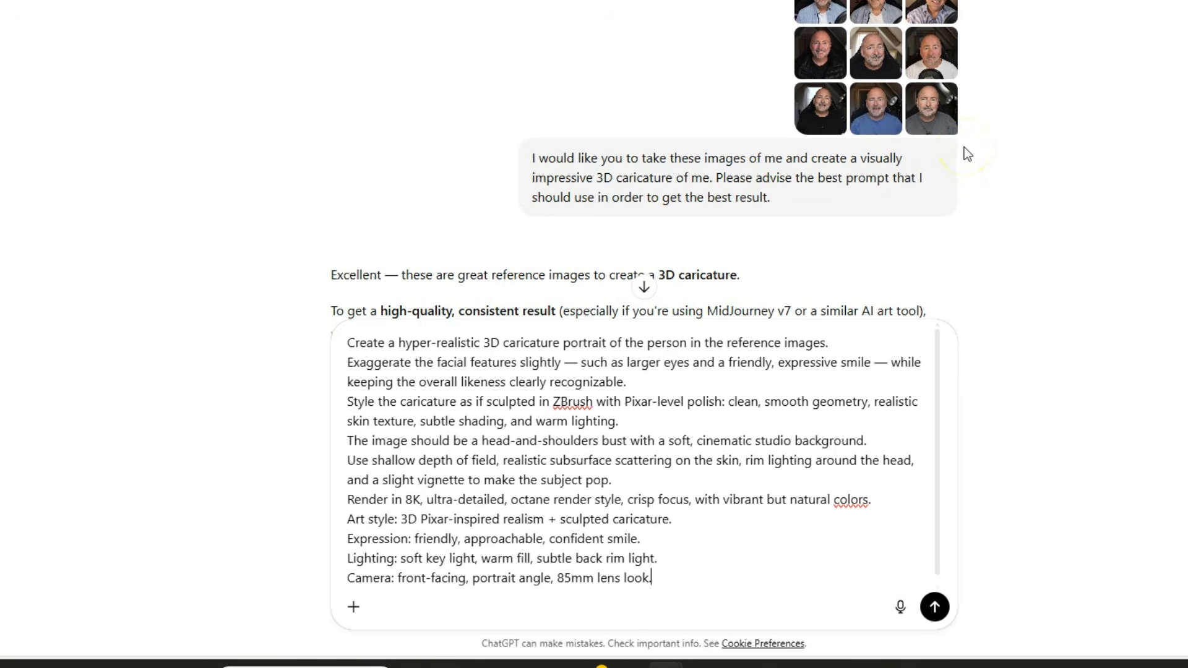
pyautogui.scroll(-10, 955, 141)
pyautogui.scroll(-3, 951, 146)
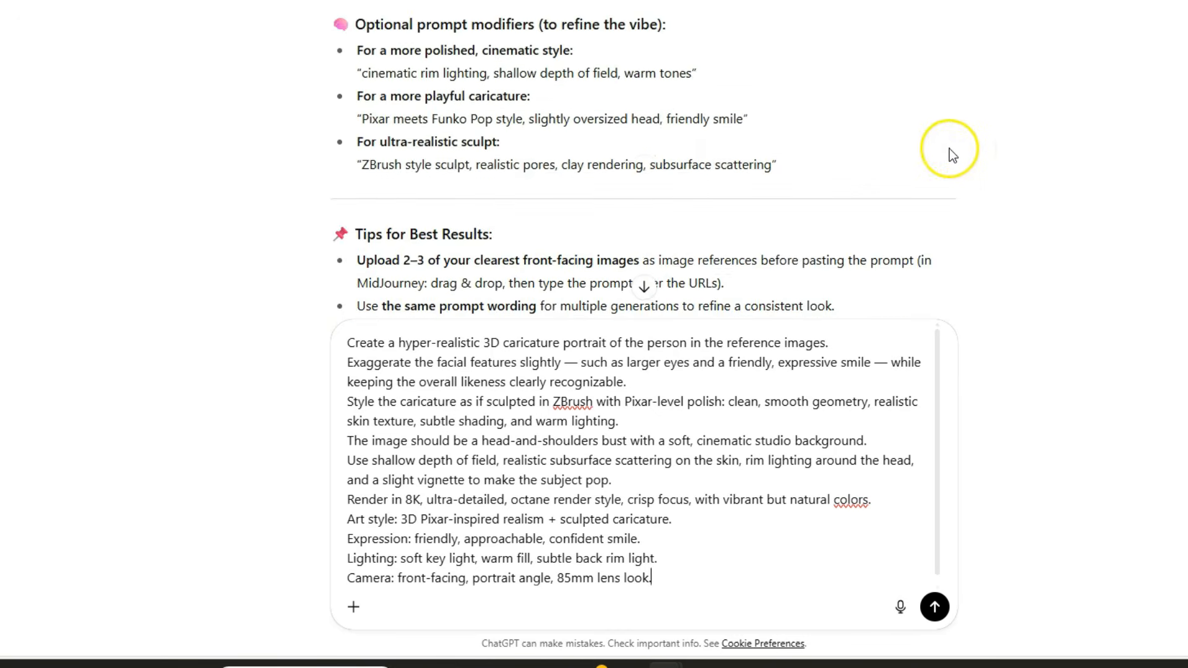
pyautogui.scroll(8, 934, 158)
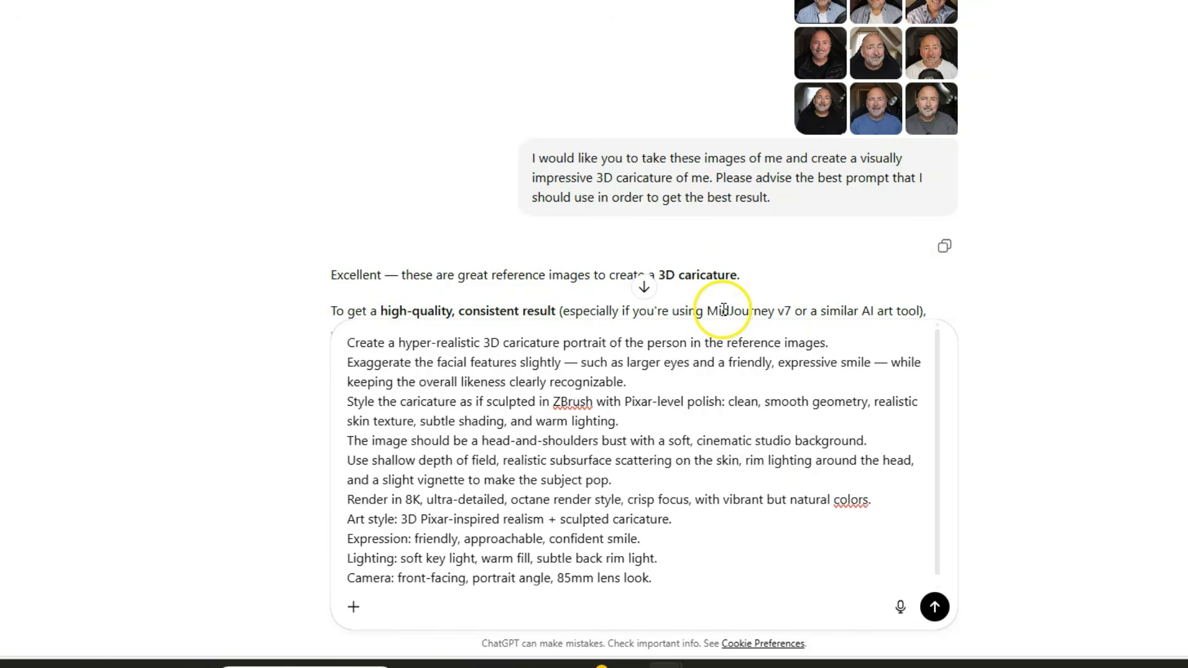
pyautogui.scroll(-1, 715, 418)
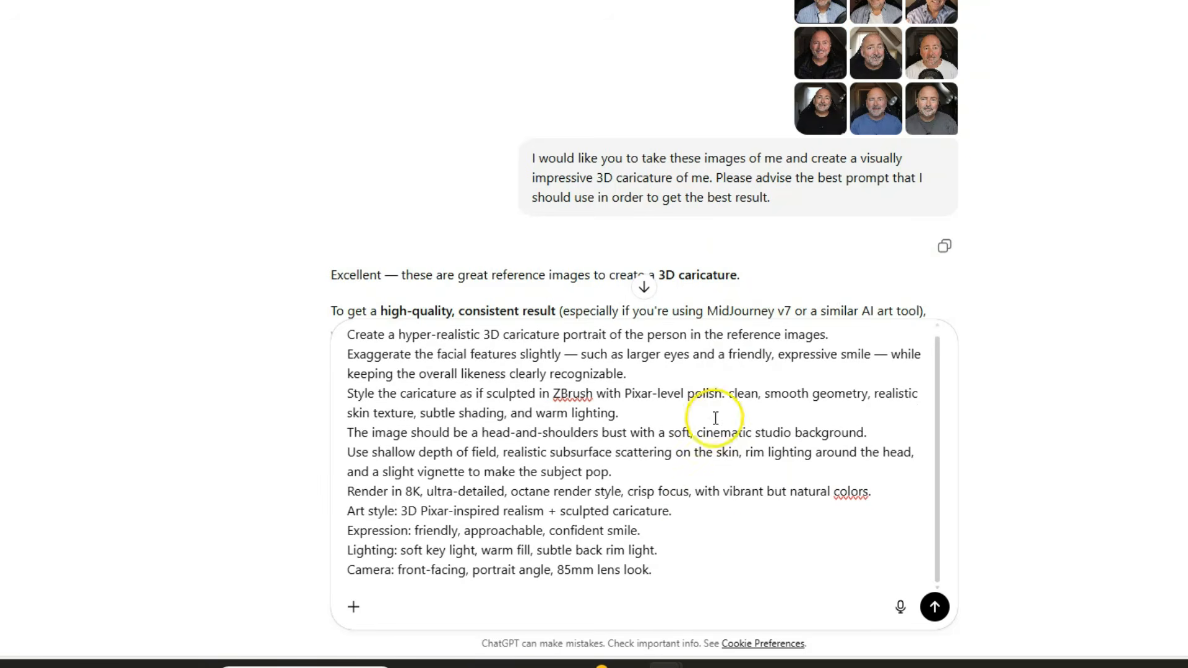
pyautogui.click(686, 568)
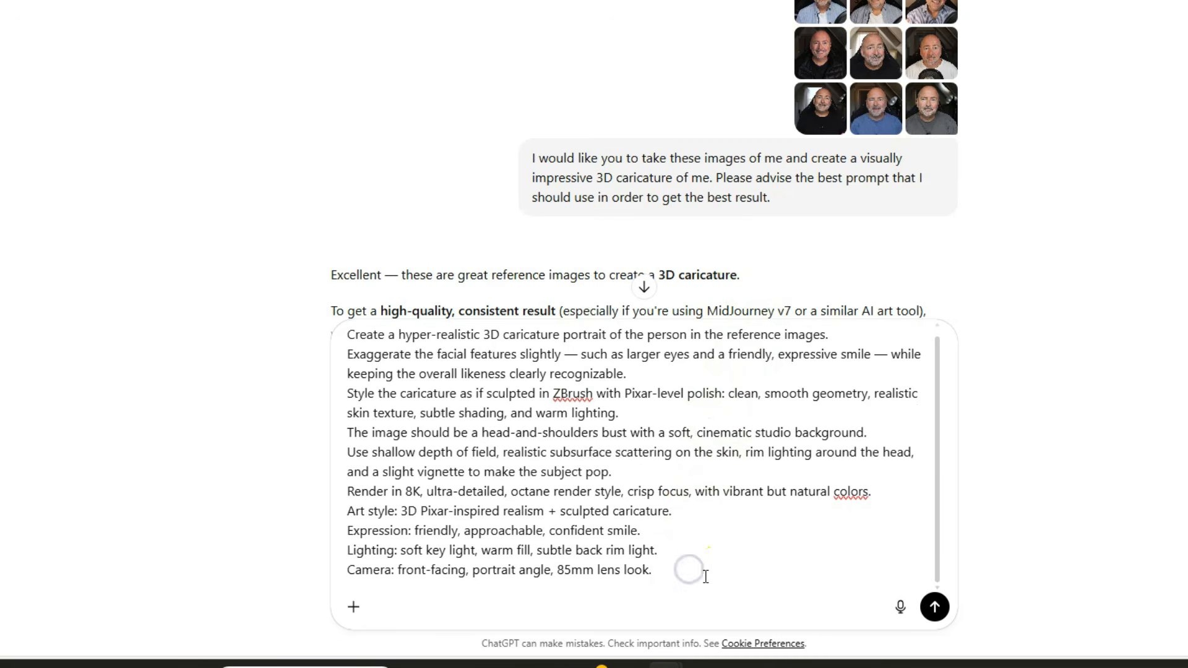
pyautogui.hotkey('shift', 'Return')
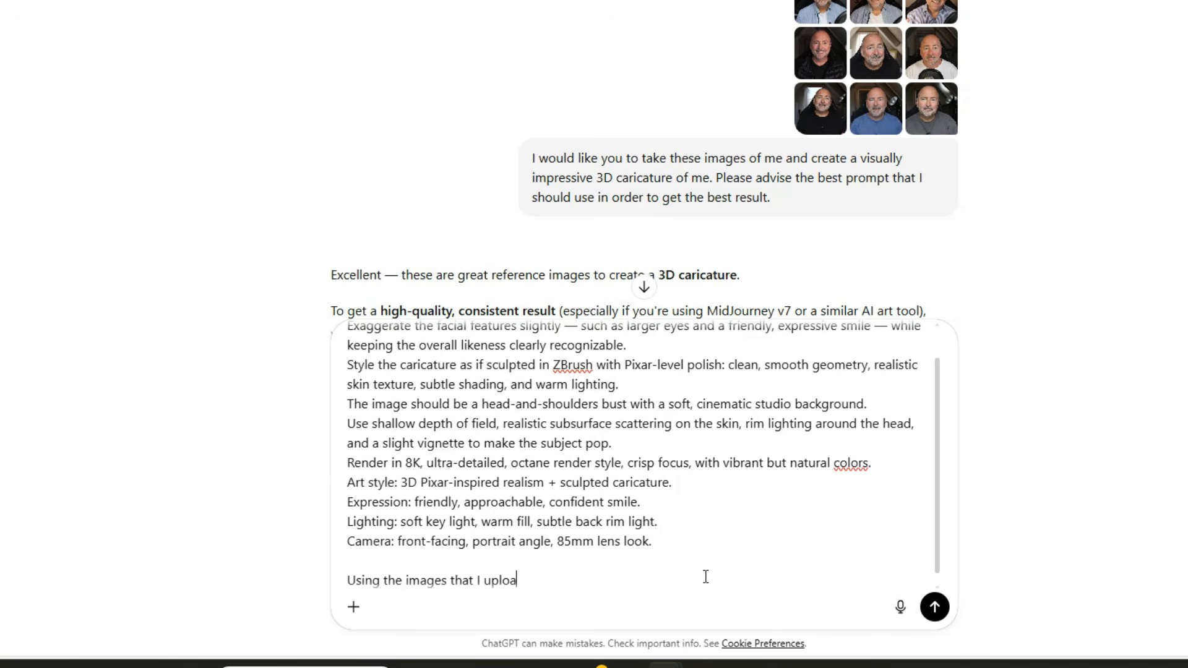
pyautogui.write('de')
pyautogui.press('Return')
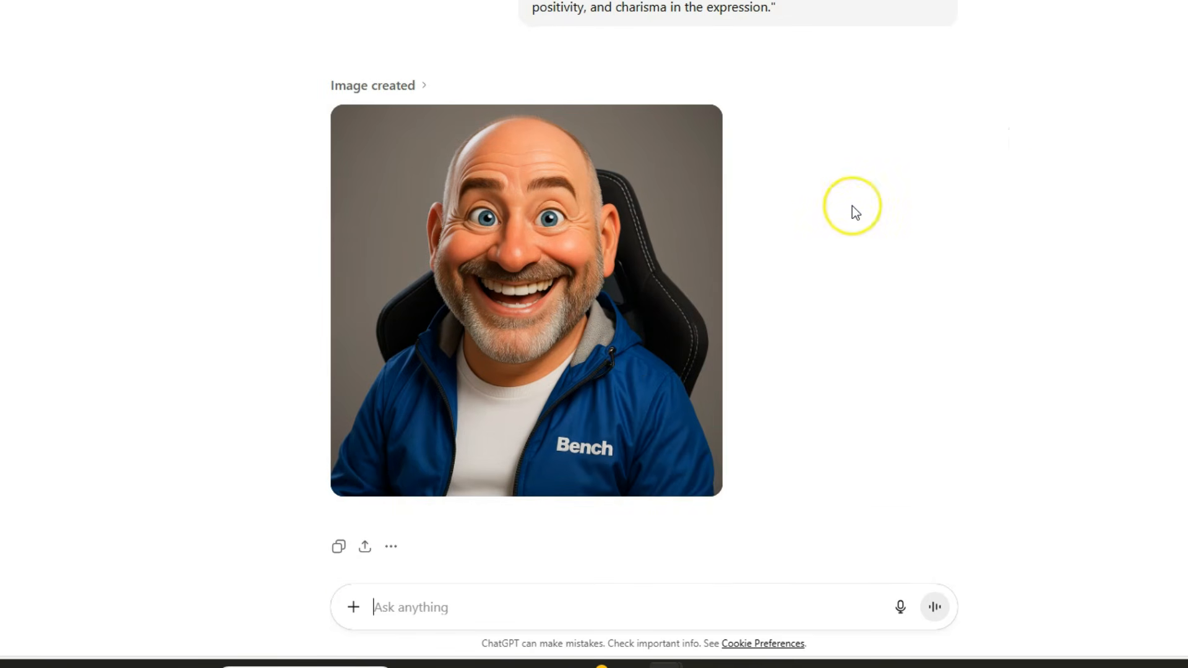
# - Review the earlier caricature chat, comparing the blue "Bench" jacket and plain t-shirt portraits with their prompts
pyautogui.scroll(4, 852, 206)
pyautogui.scroll(-2, 852, 206)
pyautogui.scroll(1, 852, 206)
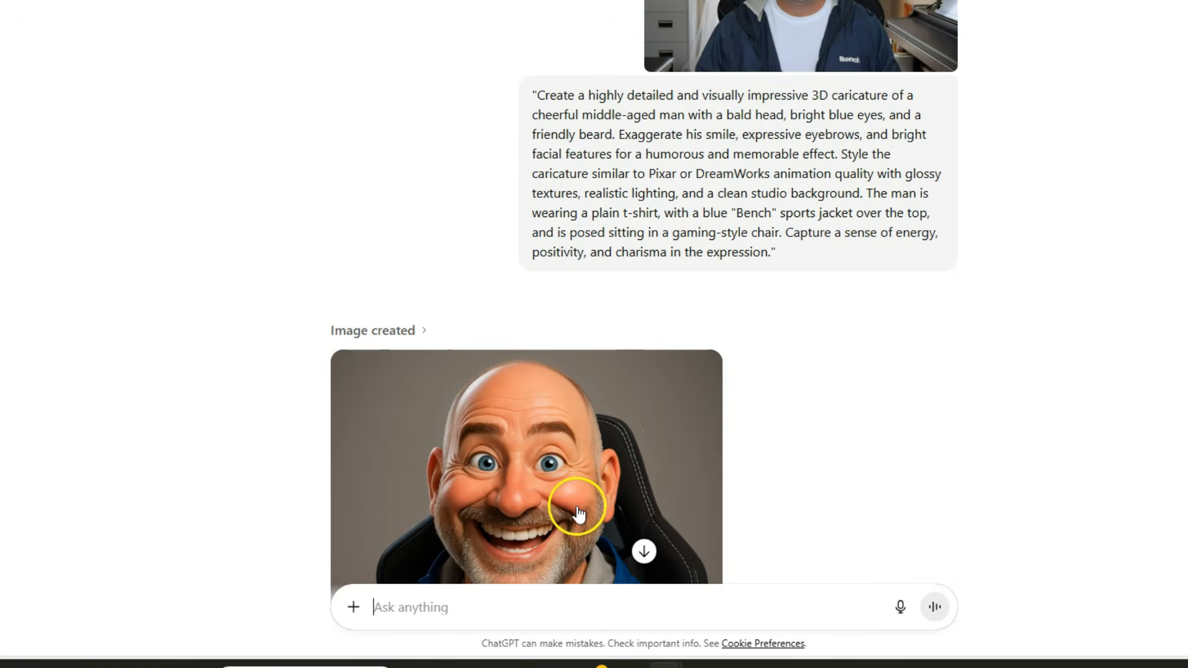
pyautogui.scroll(-1, 588, 476)
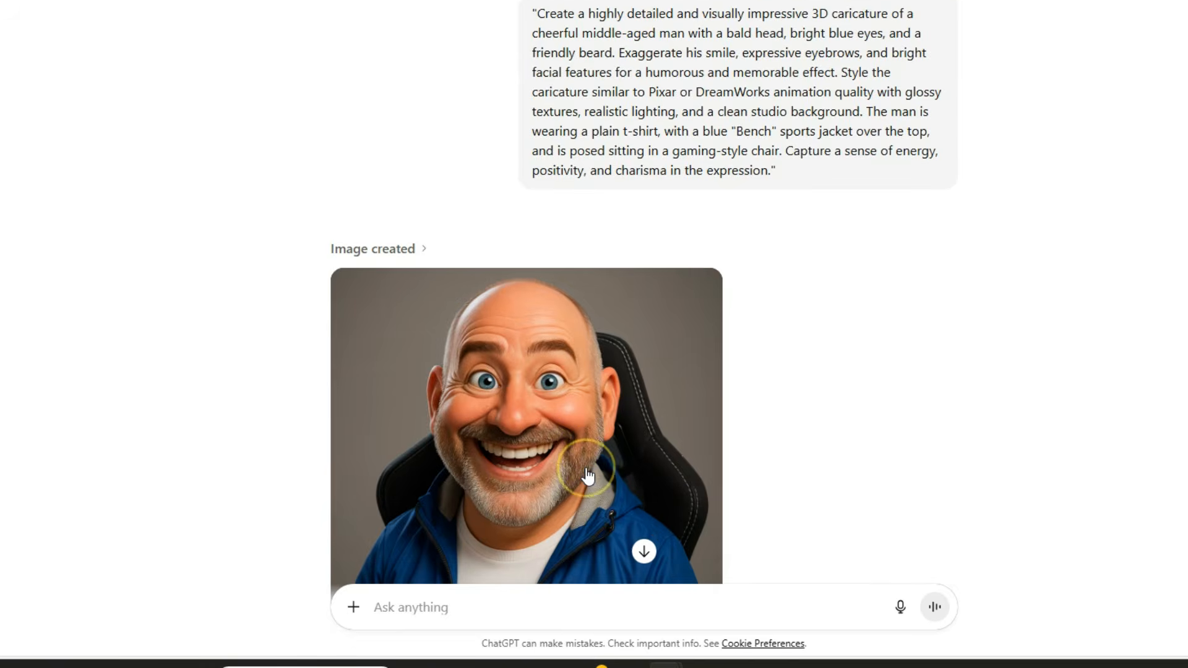
pyautogui.scroll(1, 587, 476)
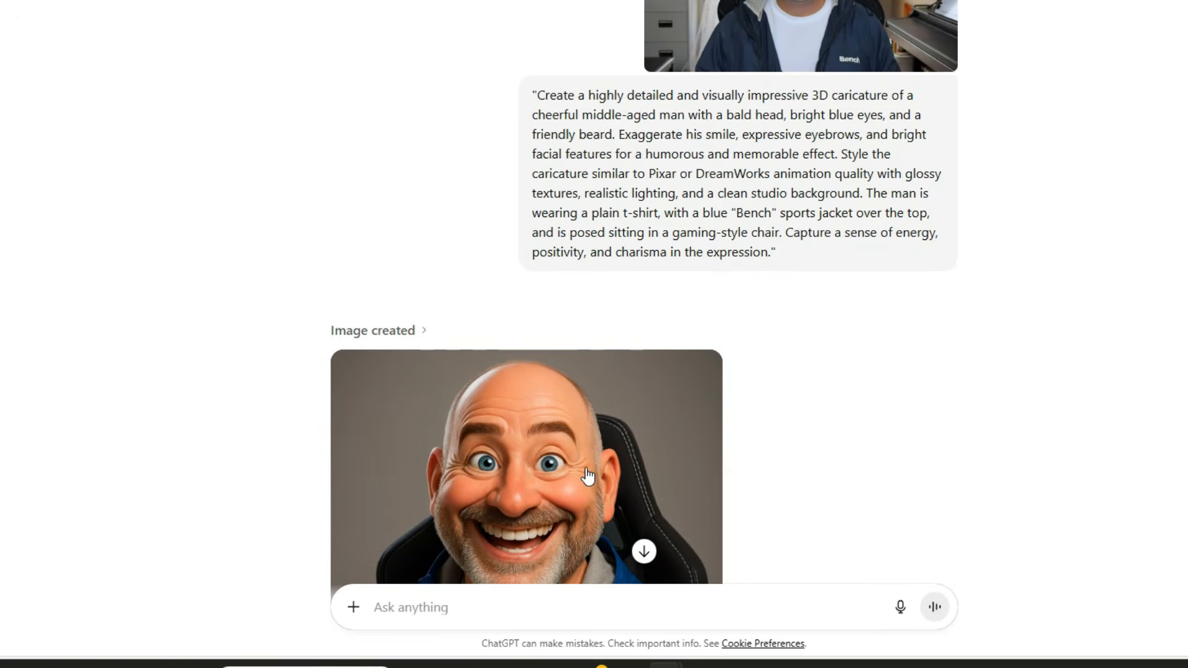
pyautogui.scroll(10, 709, 210)
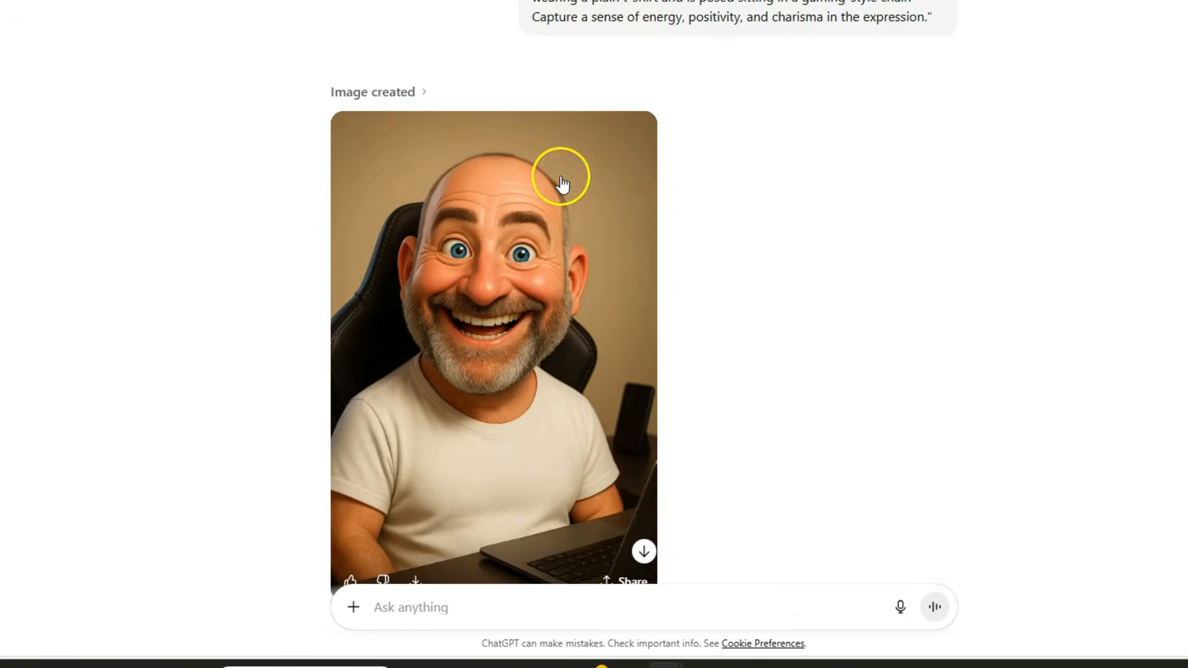
pyautogui.scroll(3, 560, 181)
pyautogui.scroll(-4, 561, 188)
pyautogui.scroll(-11, 562, 185)
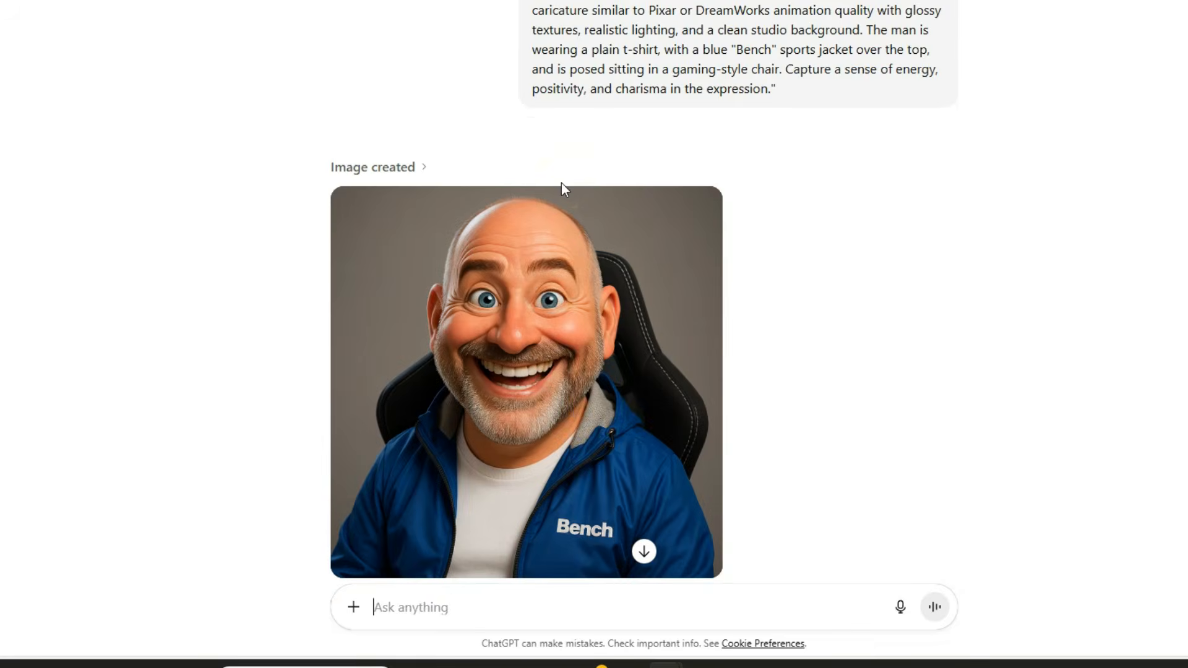
pyautogui.scroll(-1, 562, 183)
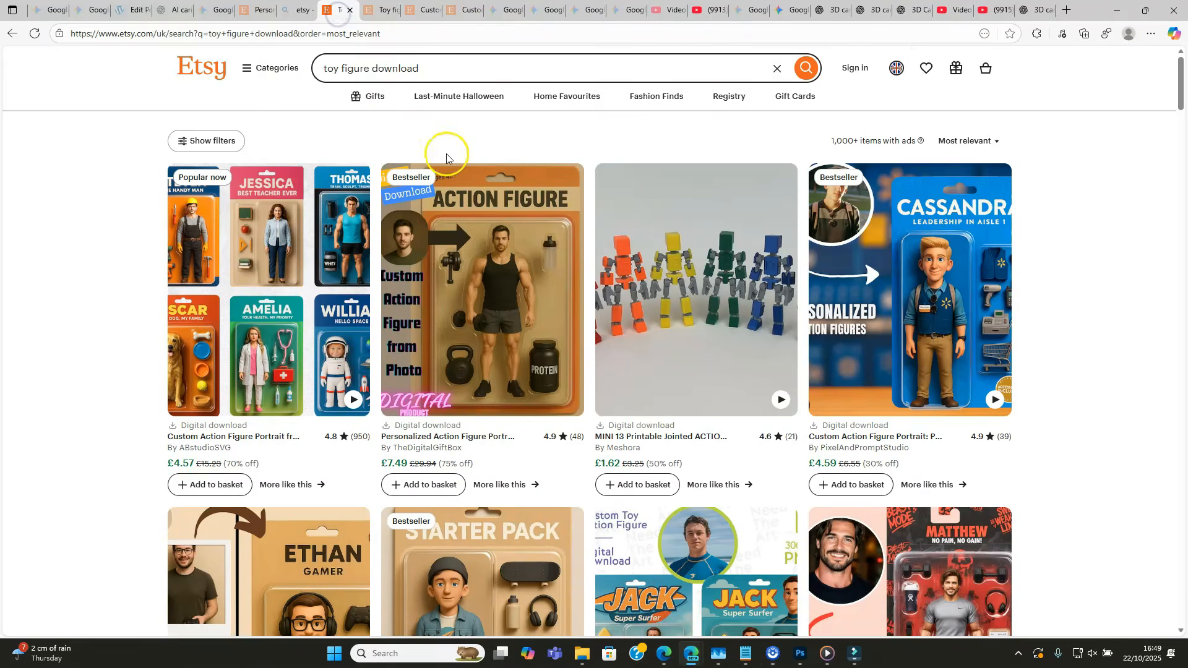
# - Browse the Etsy listings for "toy figure download" to examine the custom action figure designs and their prices
pyautogui.scroll(-4, 859, 268)
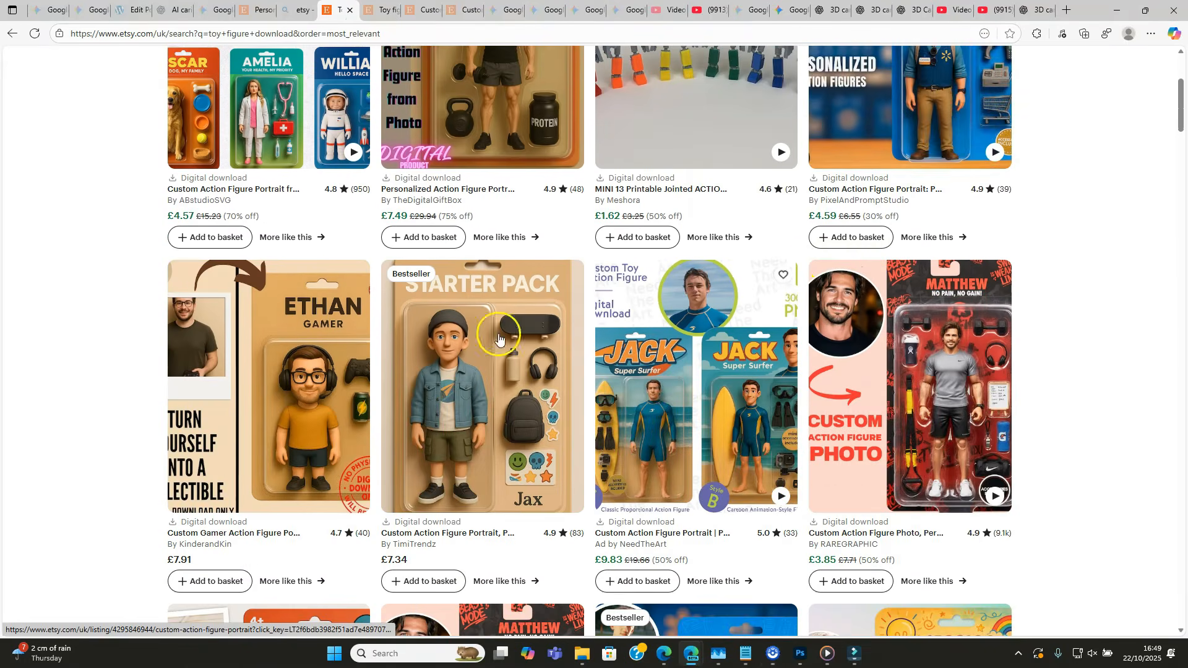
pyautogui.scroll(-2, 1119, 290)
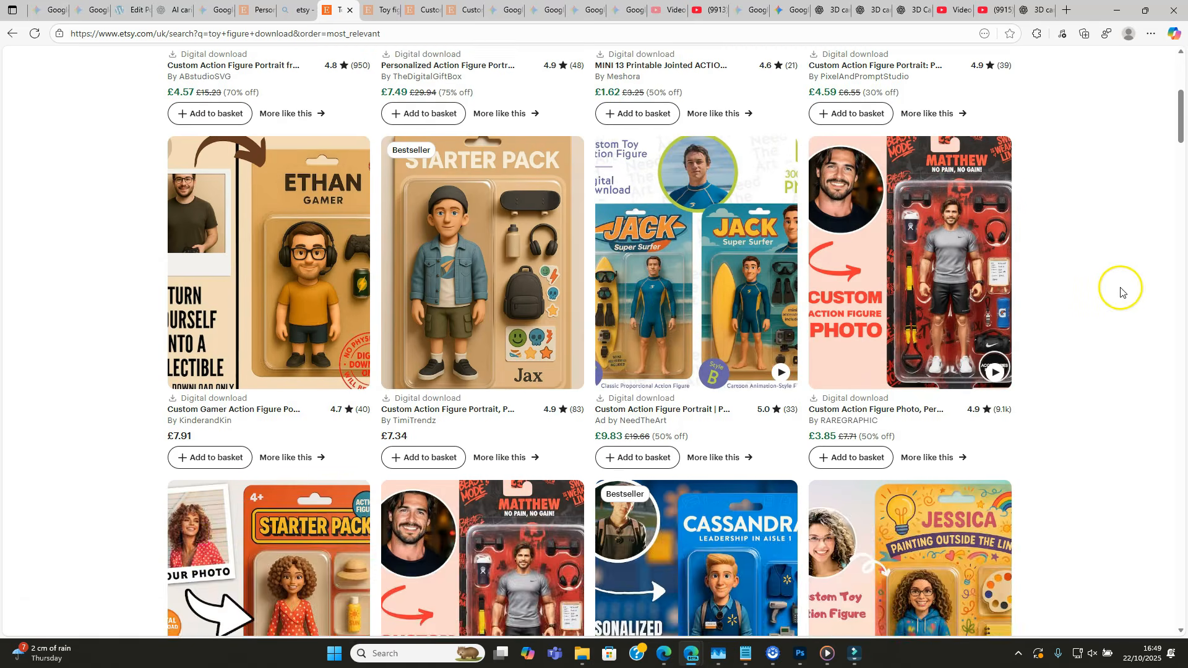
pyautogui.scroll(3, 1121, 288)
pyautogui.scroll(3, 1123, 285)
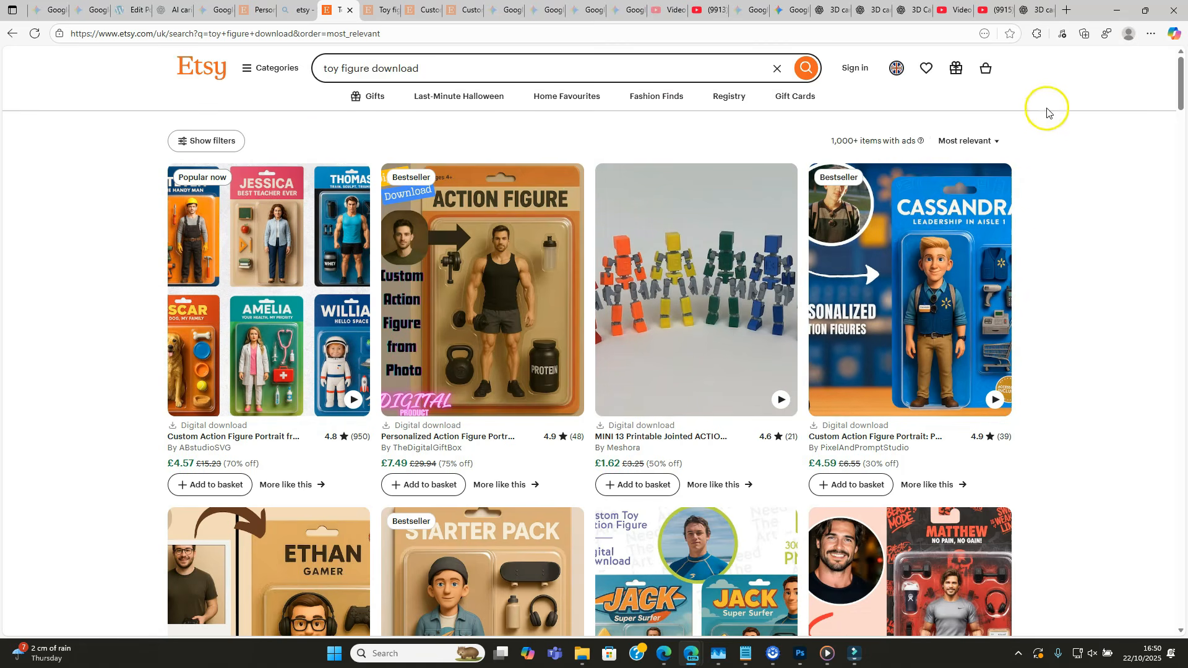
# - Return to the ChatGPT caricature chat, view the generated portrait enlarged, and review the prompts that led to it
pyautogui.click(1039, 19)
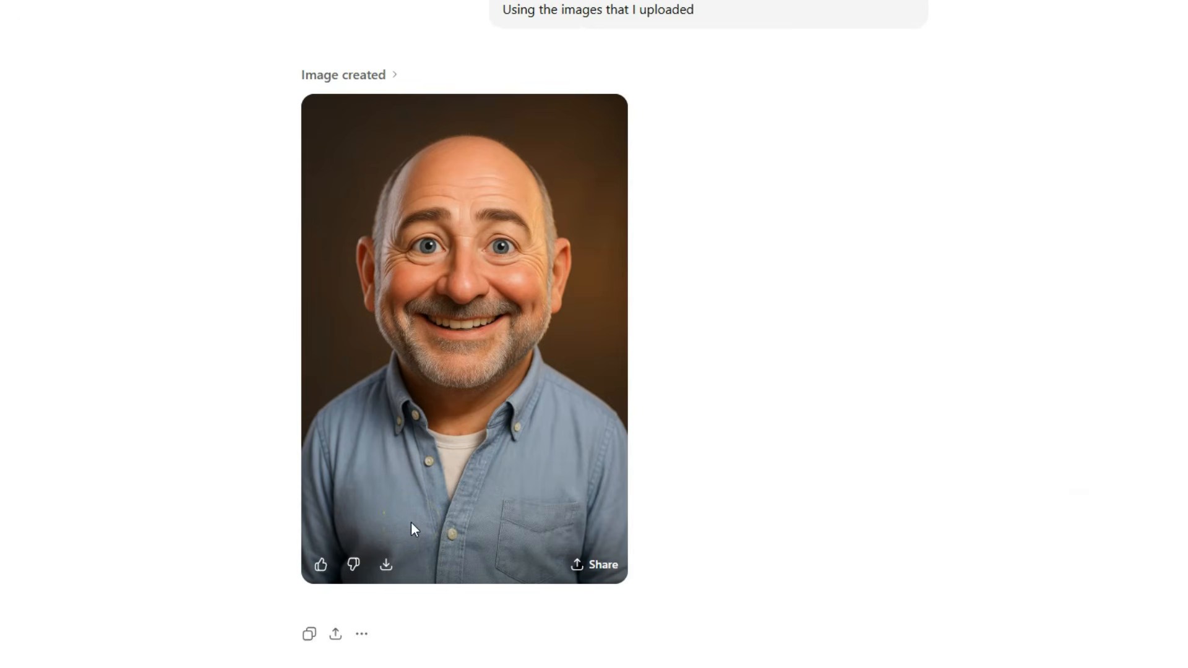
pyautogui.scroll(15, 885, 332)
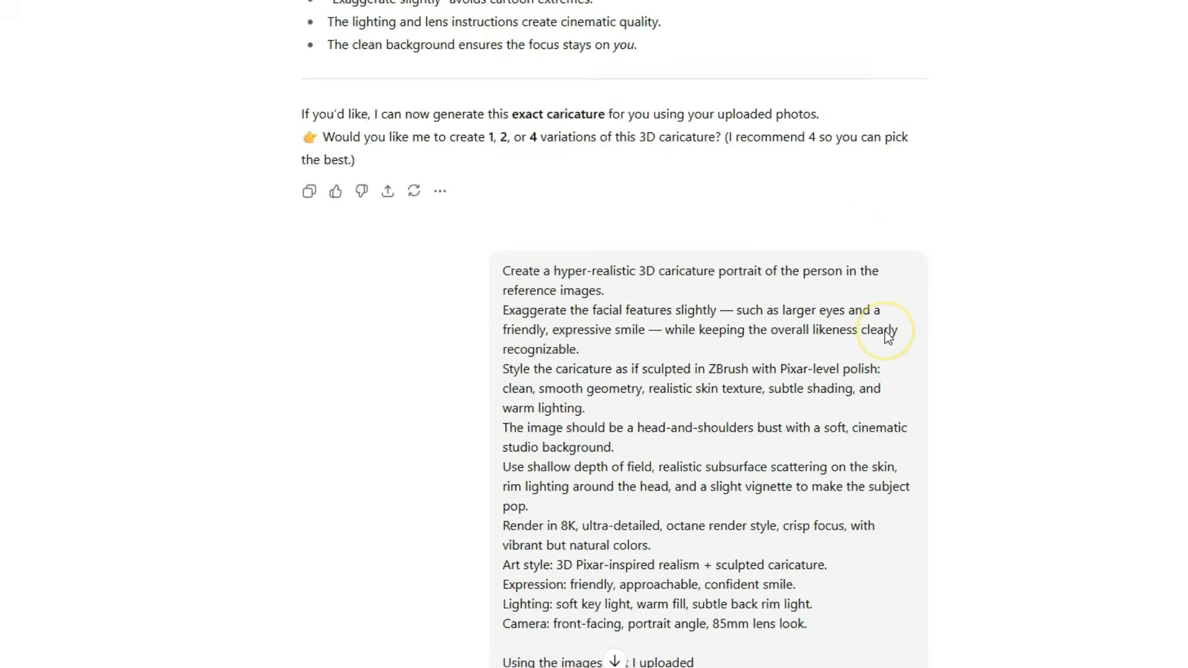
pyautogui.scroll(5, 875, 339)
pyautogui.scroll(-20, 888, 326)
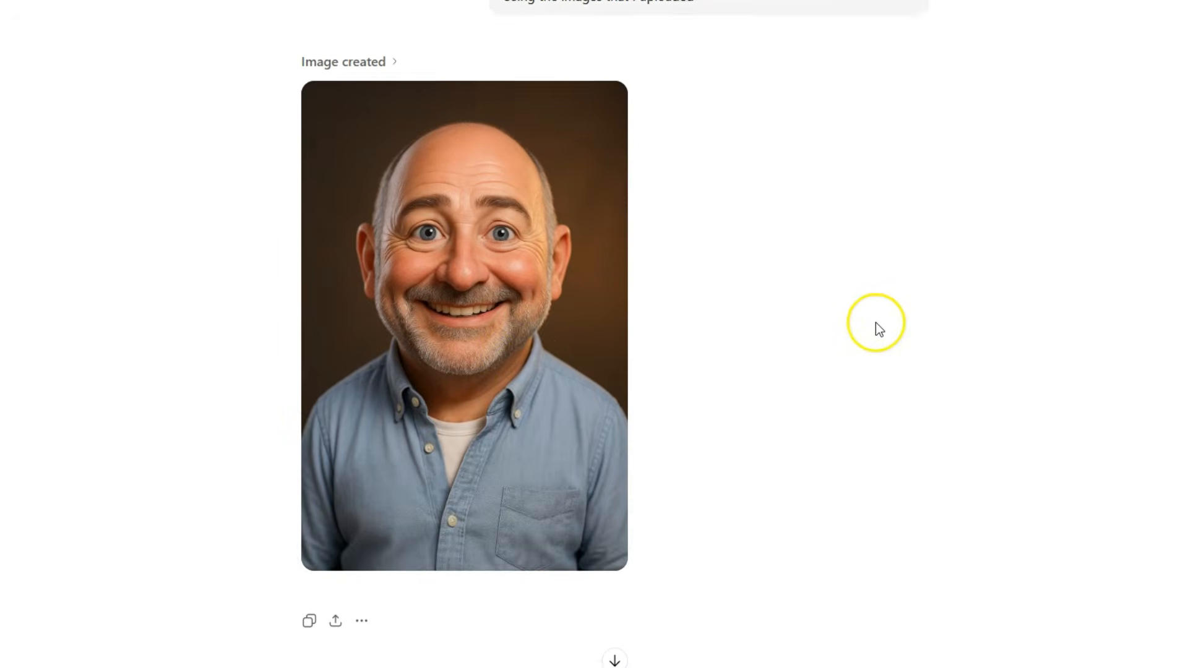
pyautogui.click(506, 310)
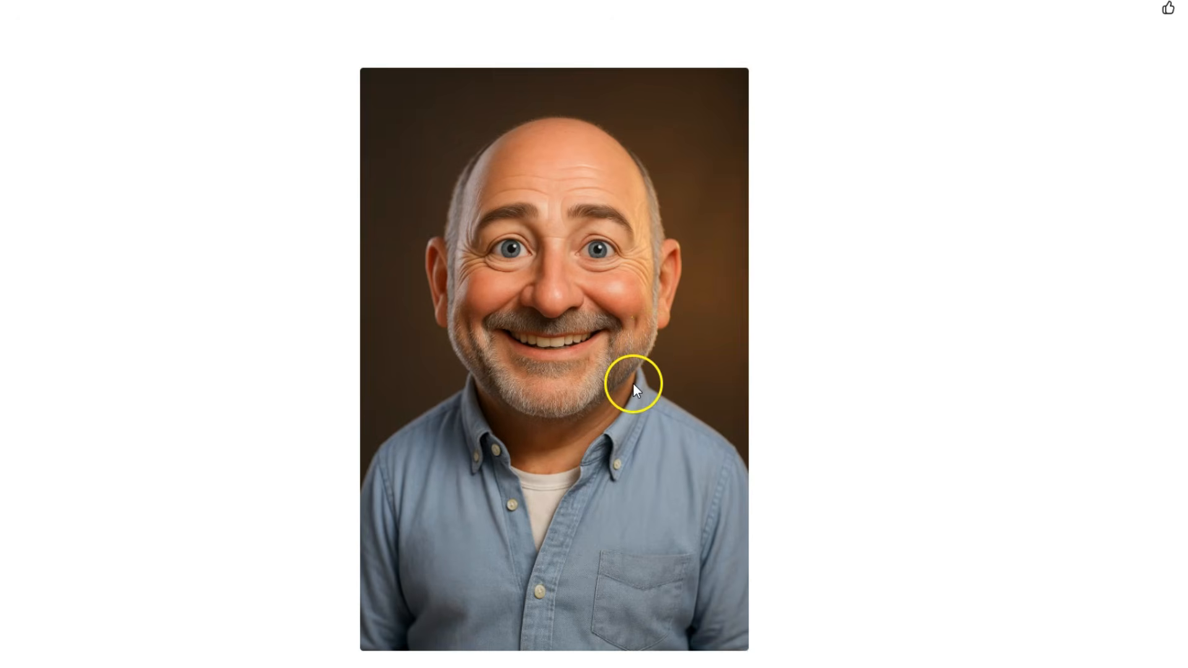
pyautogui.press('Escape')
pyautogui.scroll(4, 717, 339)
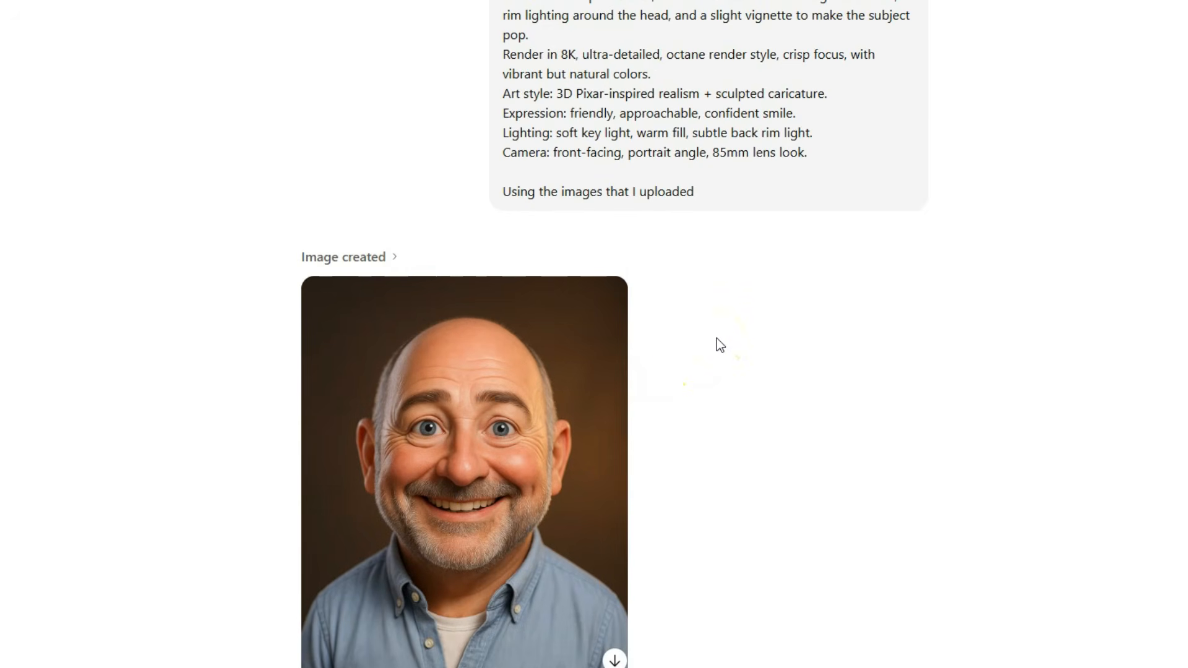
pyautogui.scroll(-4, 678, 341)
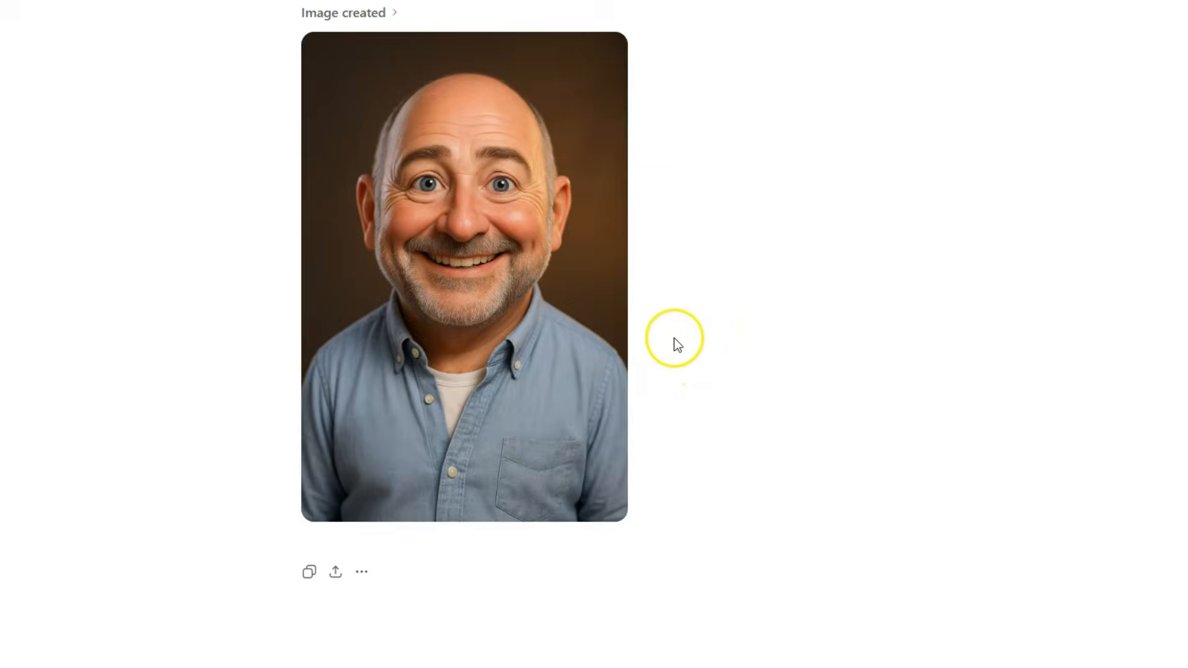
pyautogui.scroll(15, 674, 338)
pyautogui.scroll(4, 674, 339)
pyautogui.scroll(-14, 697, 313)
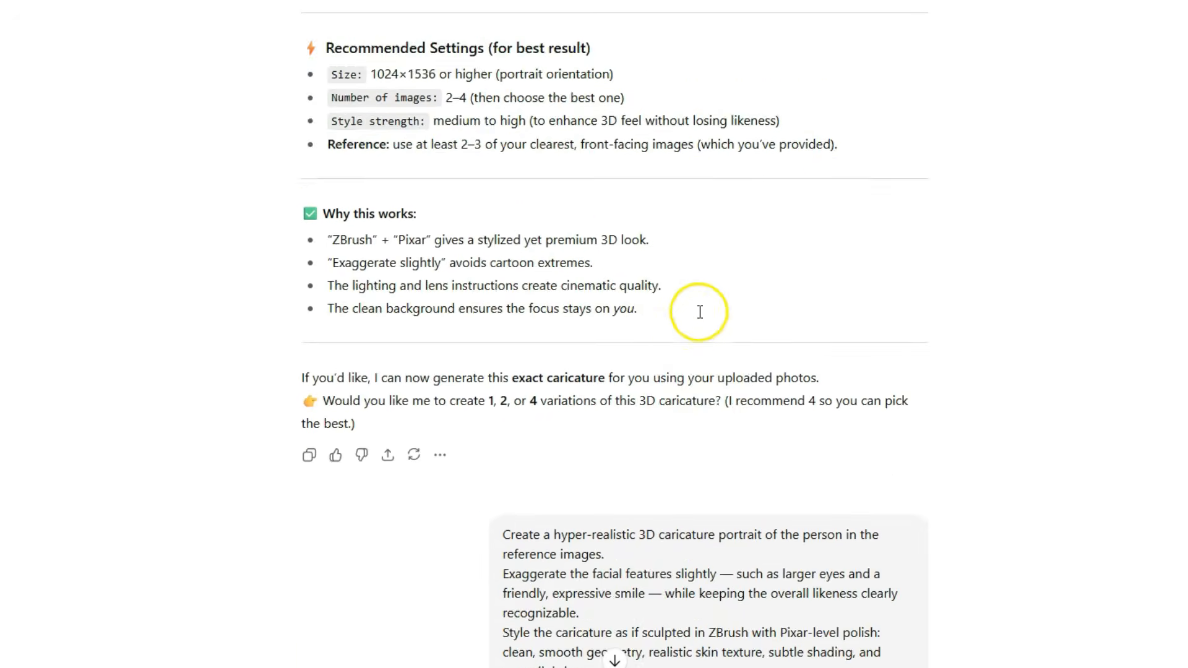
pyautogui.scroll(-1, 680, 271)
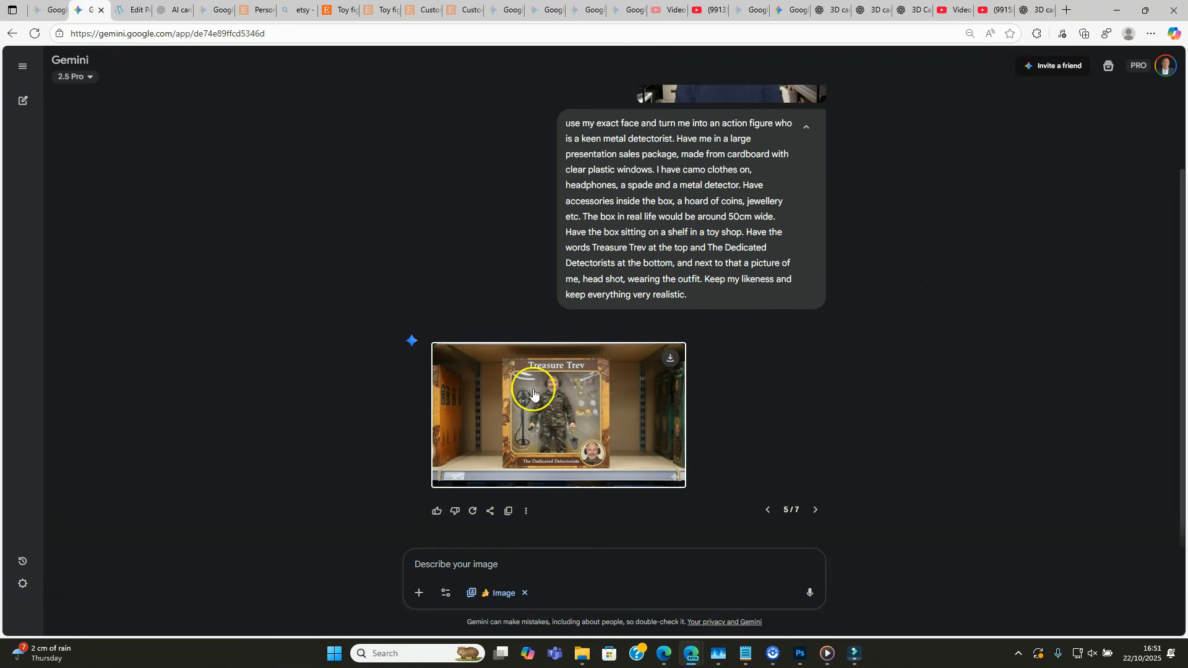
# - View the boxed metal detectorist action figure enlarged in Gemini, close it, and show the next version
pyautogui.click(533, 387)
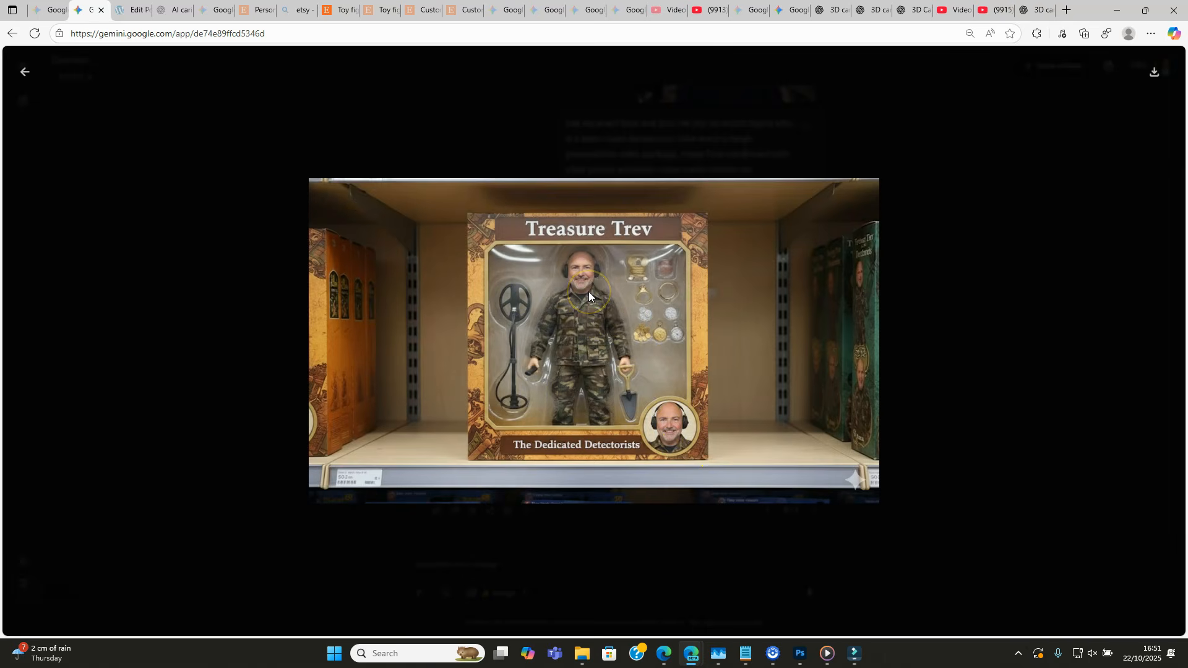
pyautogui.press('Escape')
pyautogui.click(815, 511)
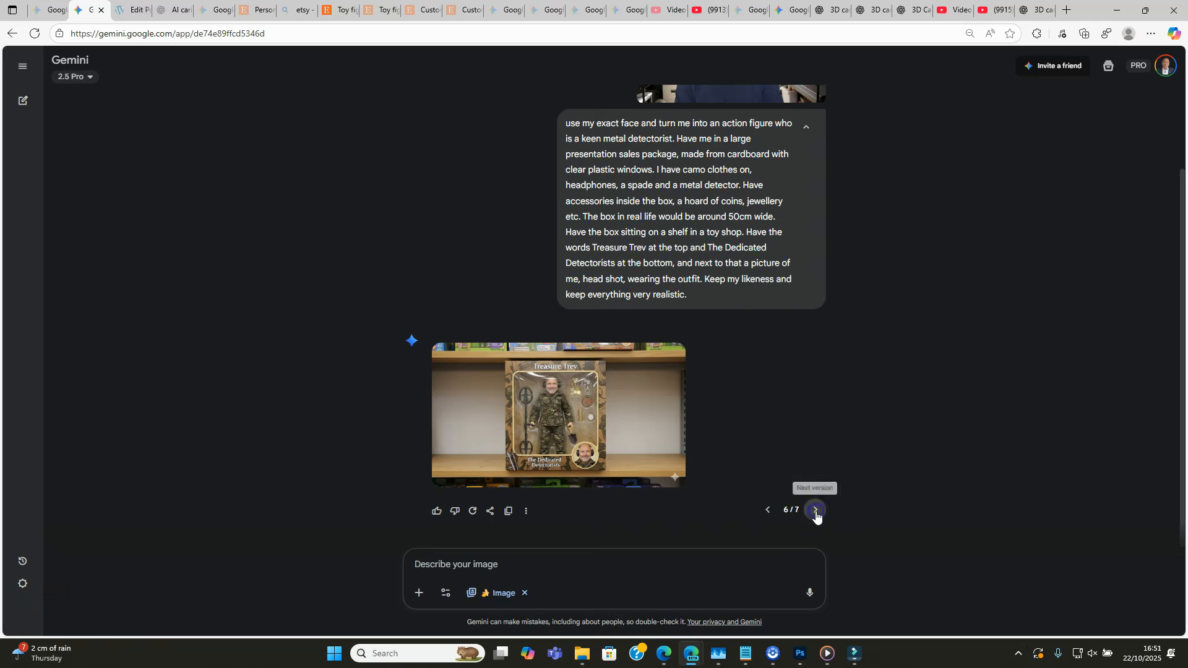
# - View version 6 of the boxed metal detectorist figure enlarged, go back through the versions, and view version 4 enlarged
pyautogui.click(546, 379)
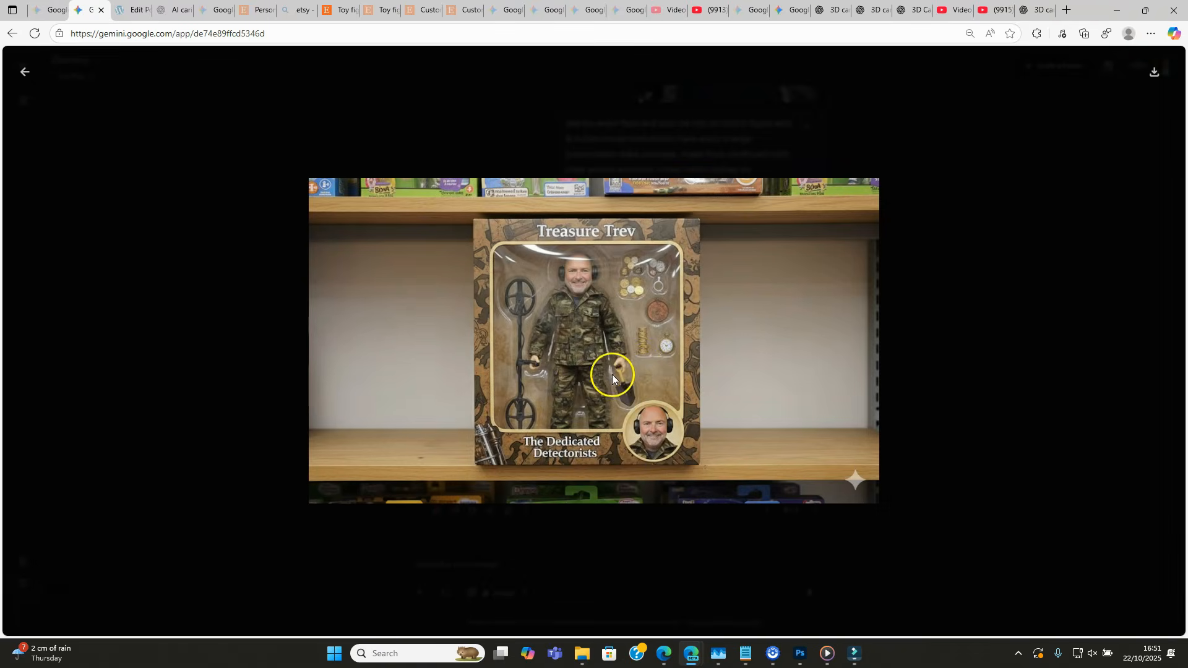
pyautogui.press('Escape')
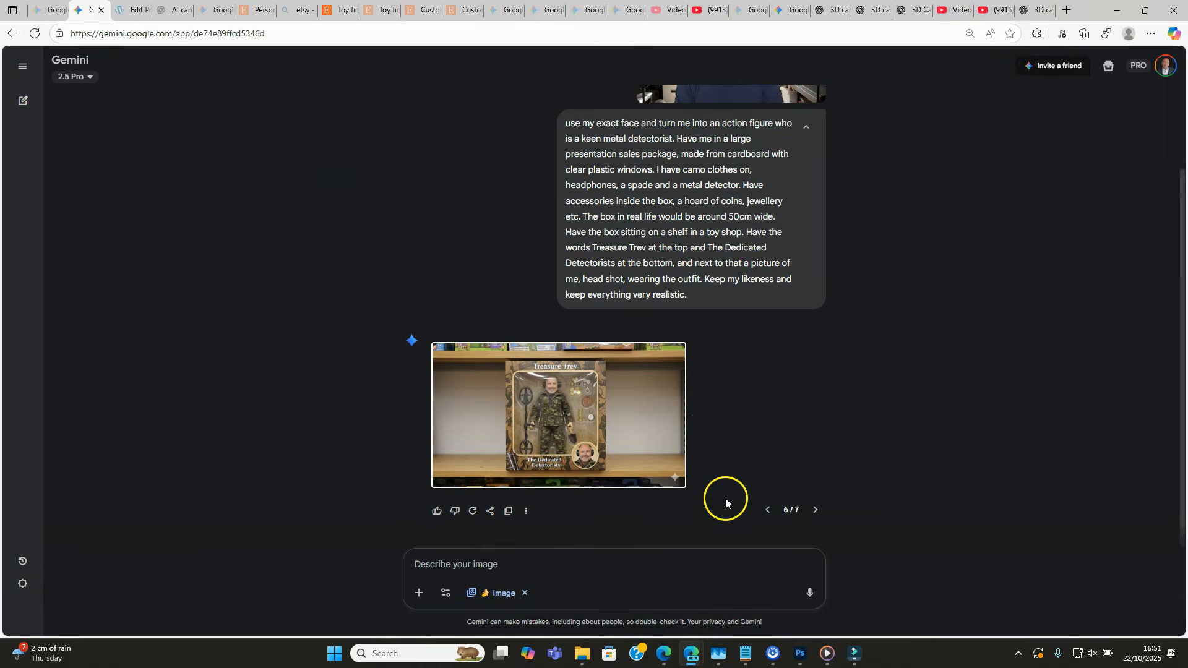
pyautogui.click(767, 511)
pyautogui.click(815, 510)
pyautogui.click(767, 511)
pyautogui.click(767, 512)
pyautogui.click(629, 417)
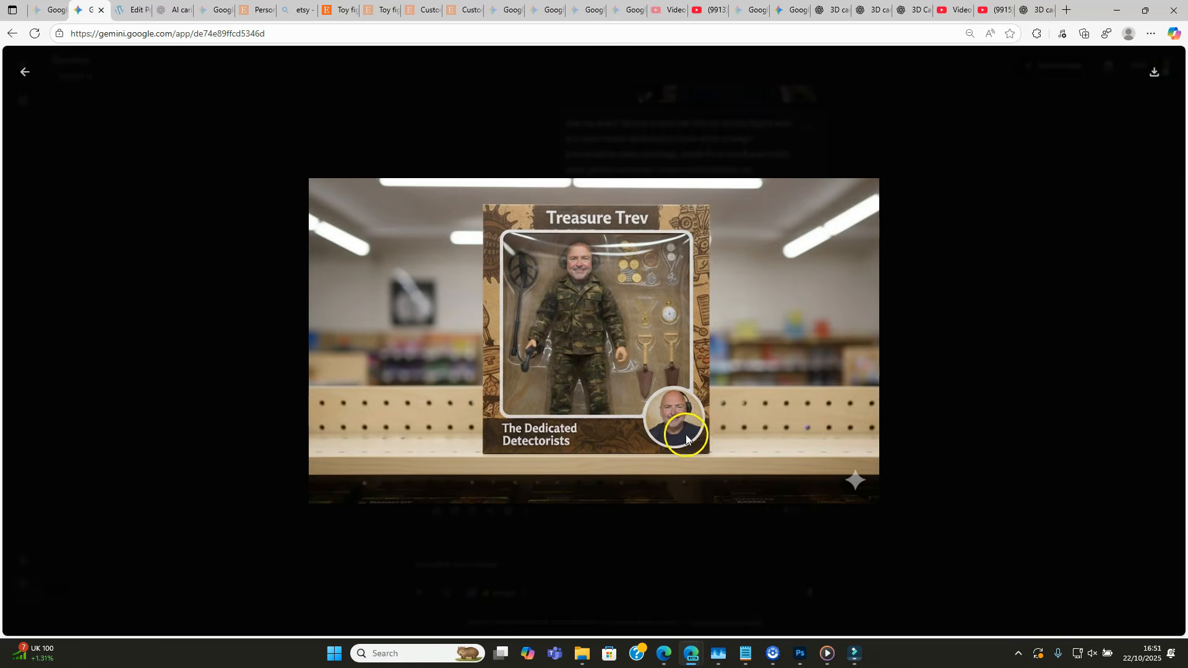
pyautogui.press('Escape')
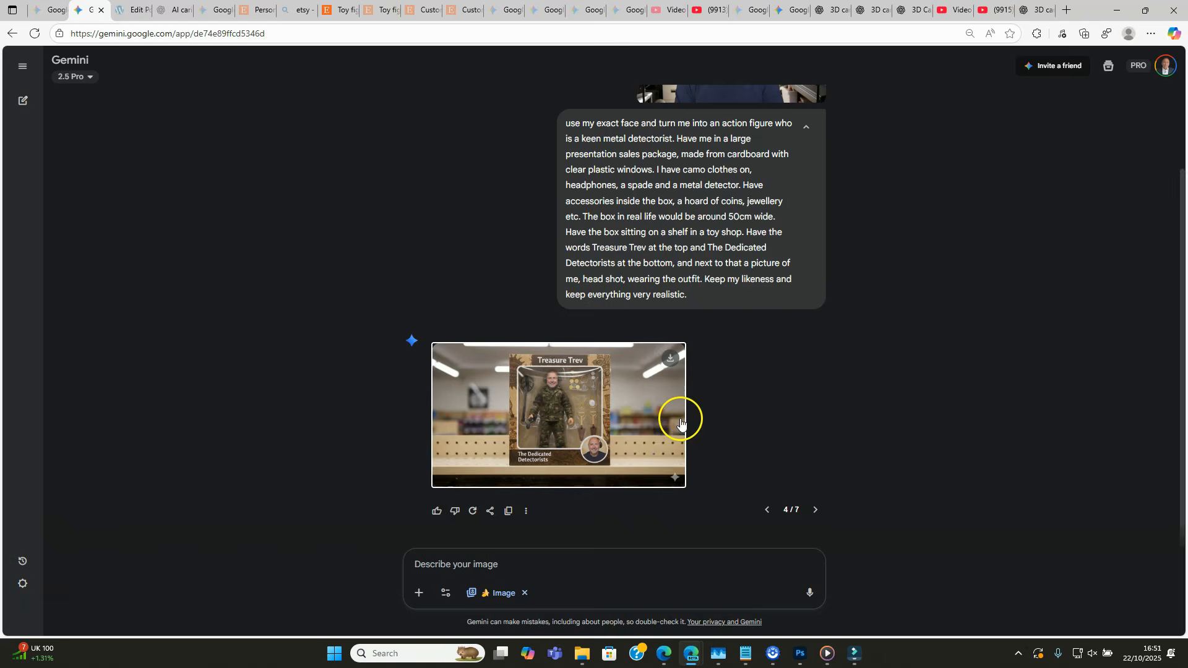
# - Go back to versions 3 and 2 of the metal detectorist figure and view each one enlarged
pyautogui.click(767, 510)
pyautogui.click(563, 397)
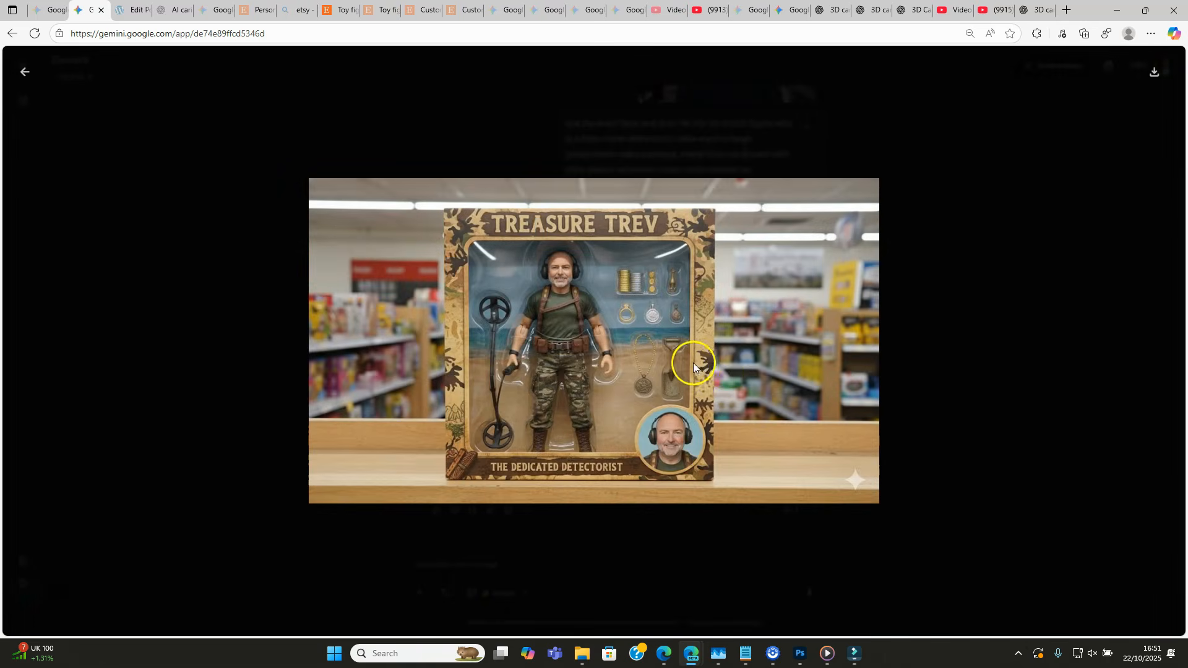
pyautogui.press('Escape')
pyautogui.click(767, 509)
pyautogui.click(663, 416)
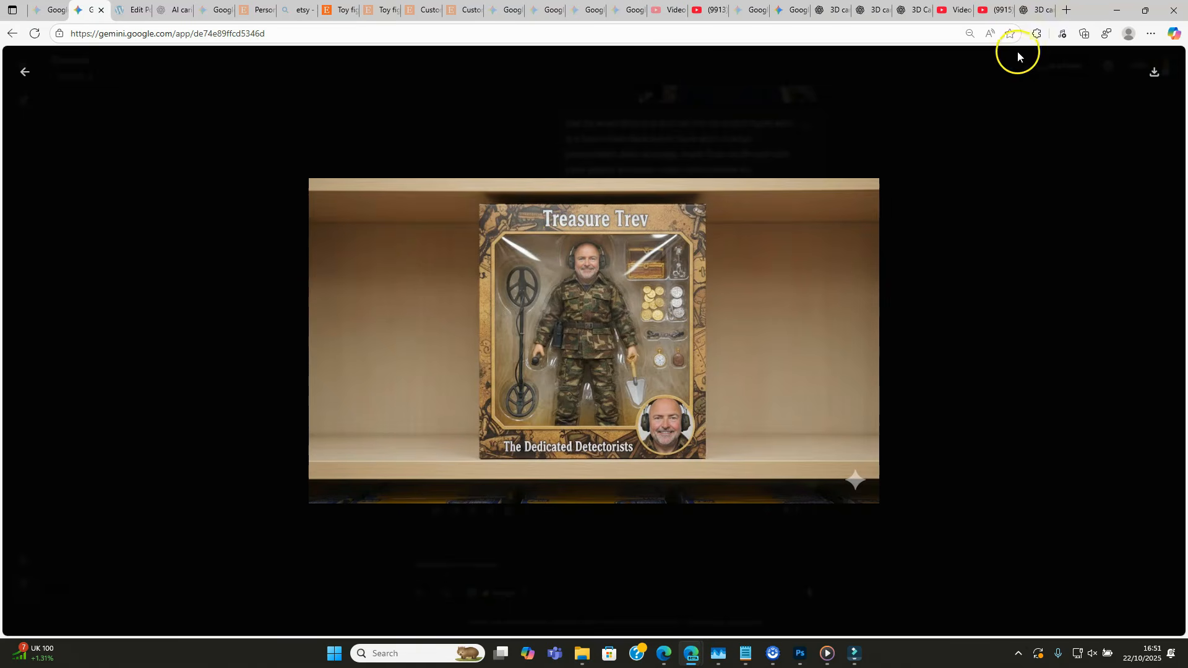
# - Check the caricature portrait in the ChatGPT chat, return to the Gemini chat, and view version 3 of the action figure
pyautogui.click(1037, 10)
pyautogui.scroll(-5, 639, 443)
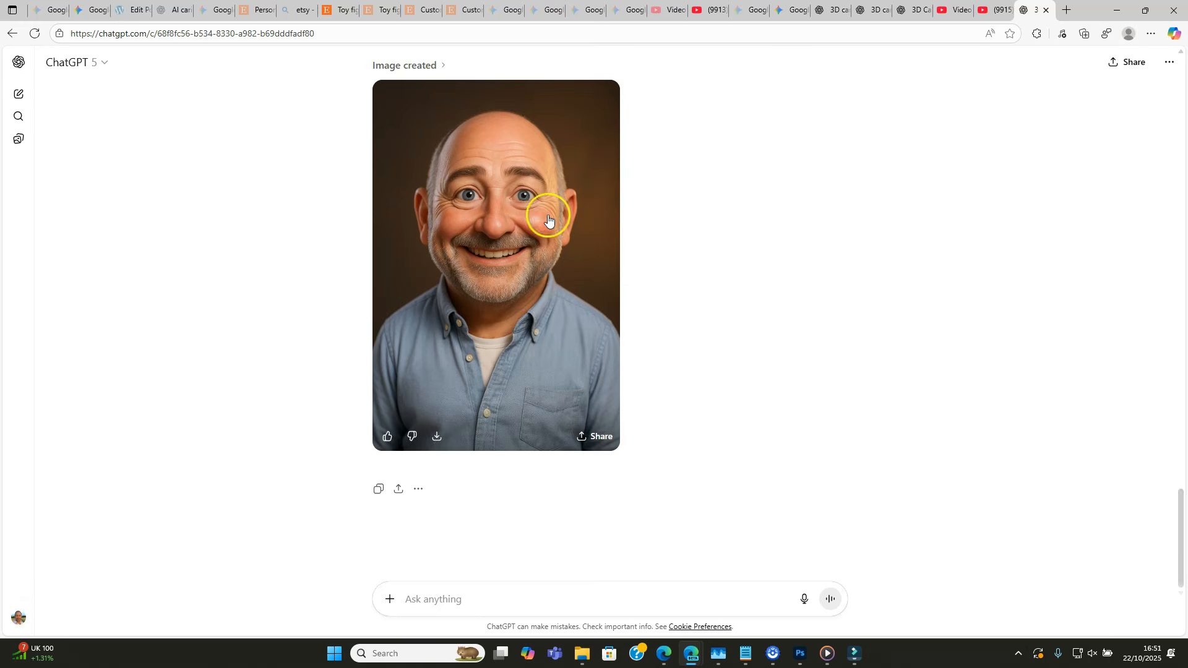
pyautogui.click(91, 10)
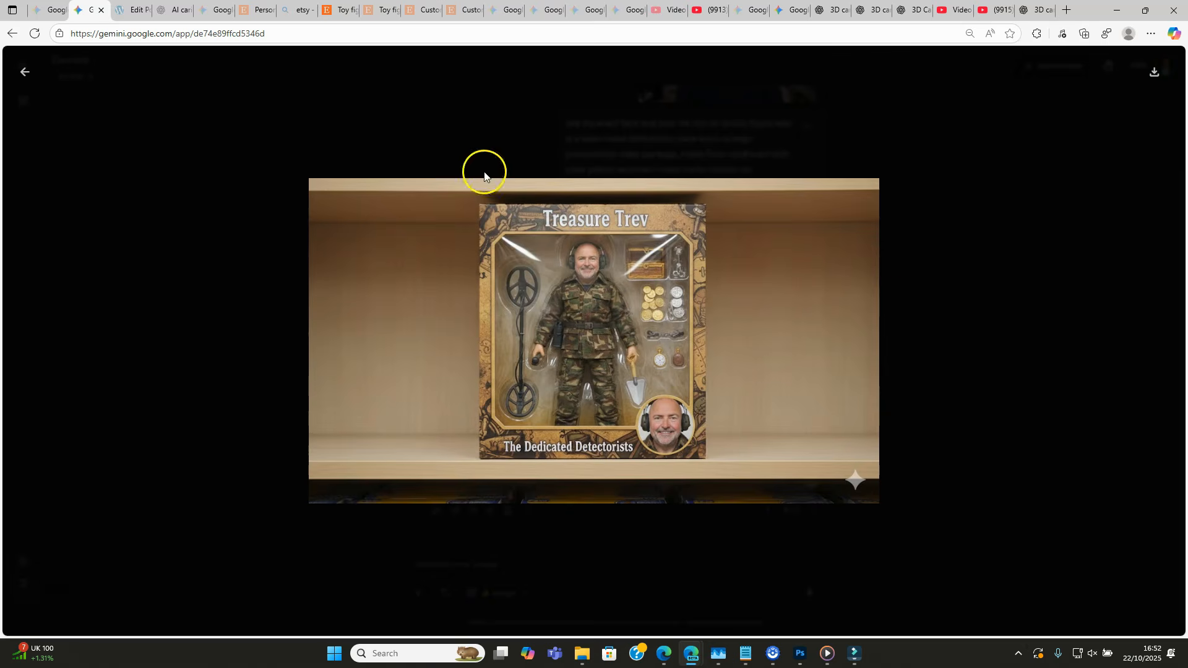
pyautogui.click(1044, 323)
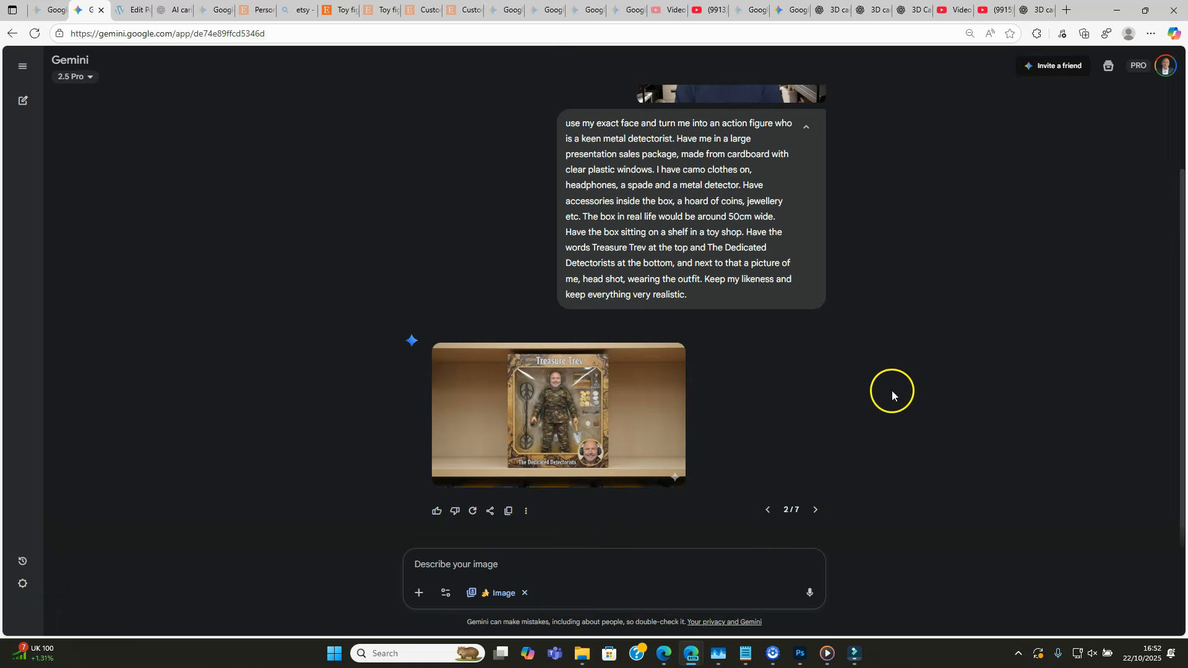
pyautogui.click(815, 511)
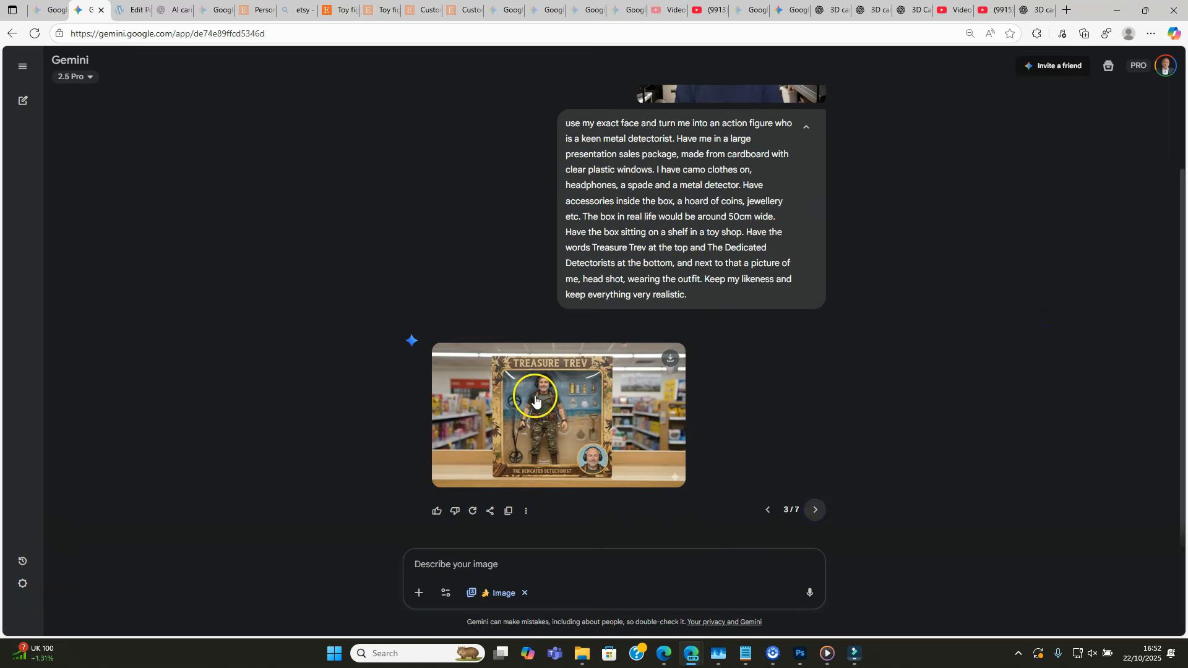
pyautogui.click(545, 396)
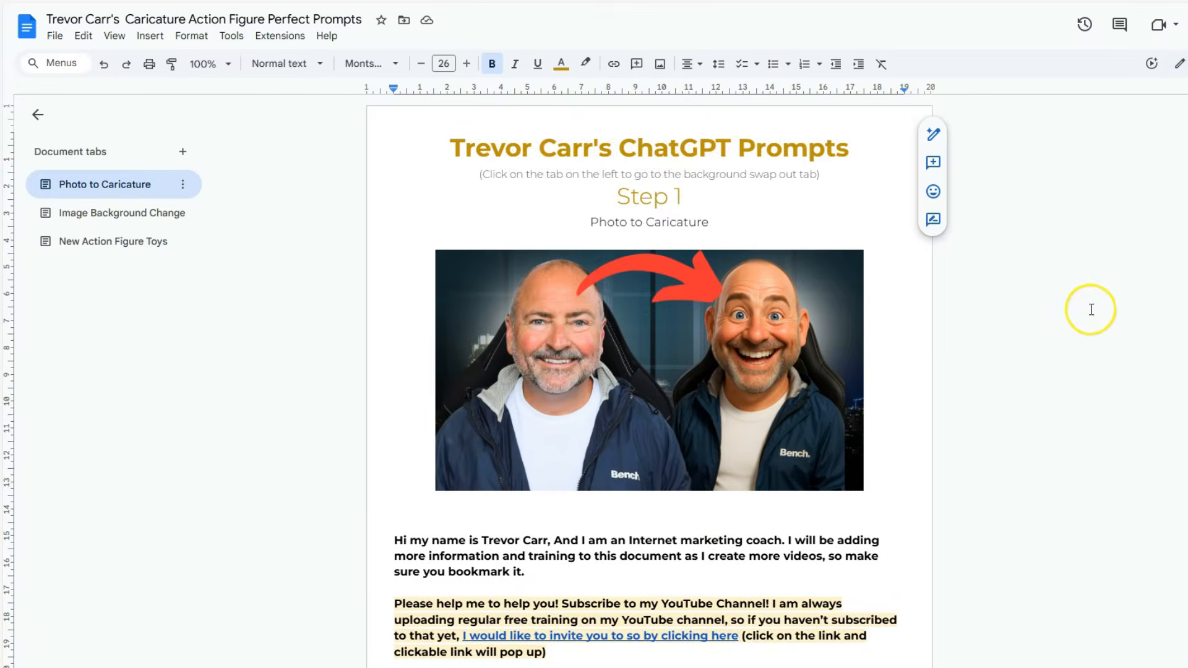
# - Review the "Photo to Caricature" section of the prompts document in Google Docs, including its caricature and action figure prompts
pyautogui.scroll(-2, 1088, 311)
pyautogui.scroll(4, 1090, 309)
pyautogui.scroll(-15, 1088, 313)
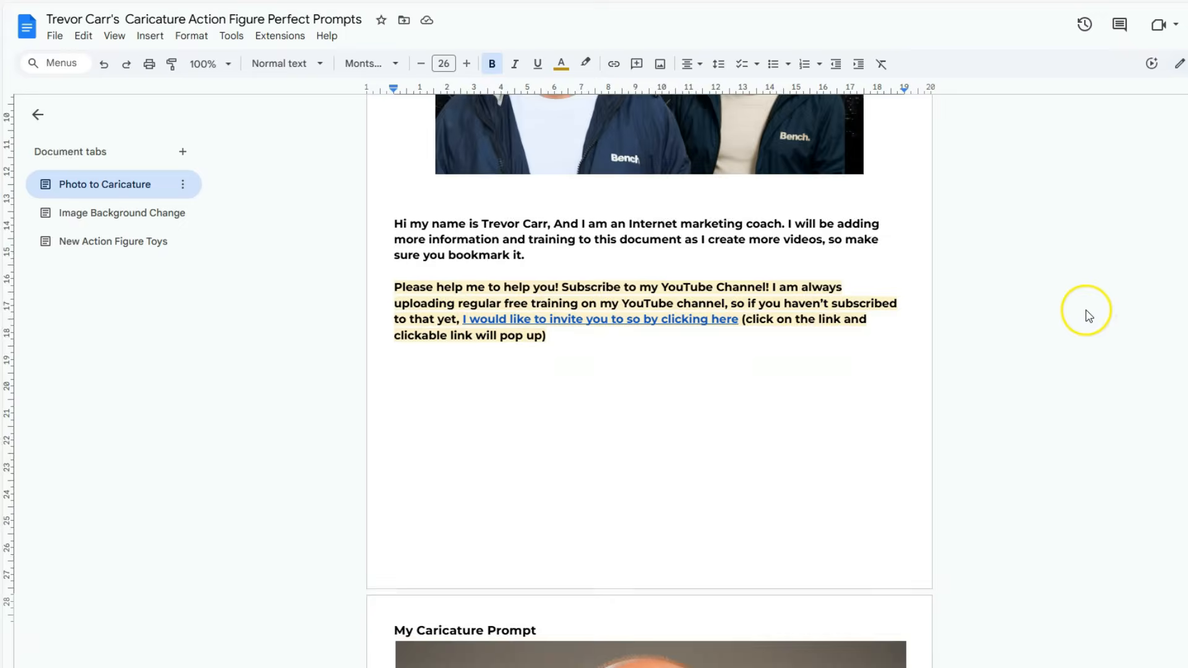
pyautogui.scroll(-14, 1084, 312)
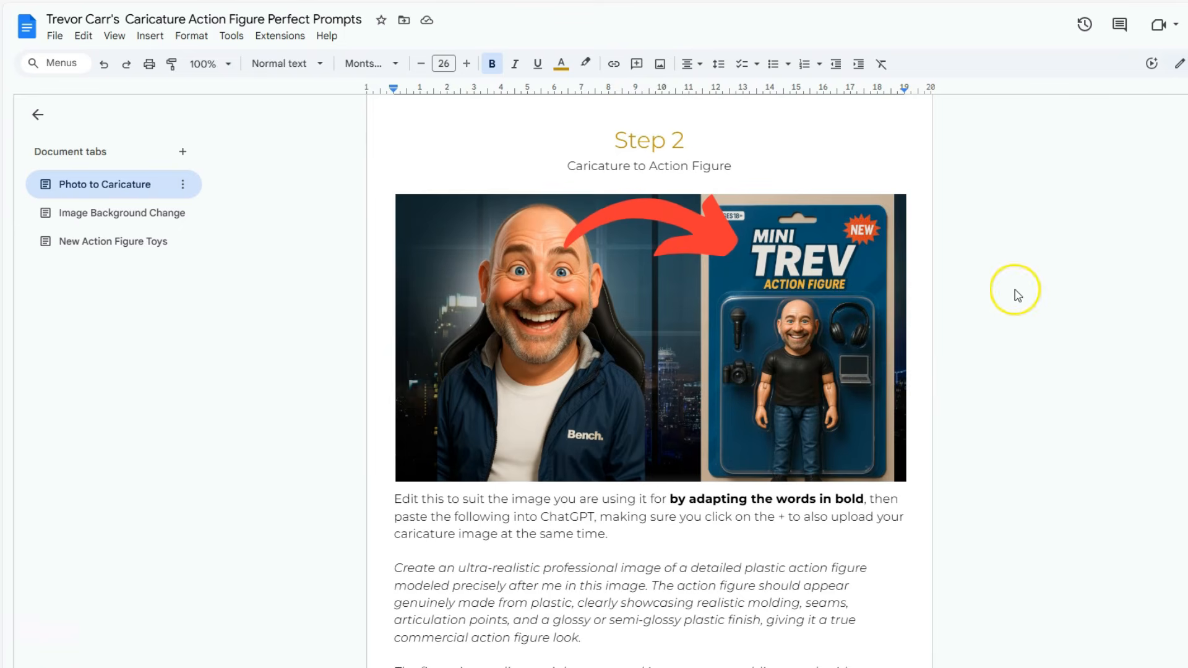
pyautogui.scroll(-1, 1062, 302)
pyautogui.scroll(-15, 1062, 302)
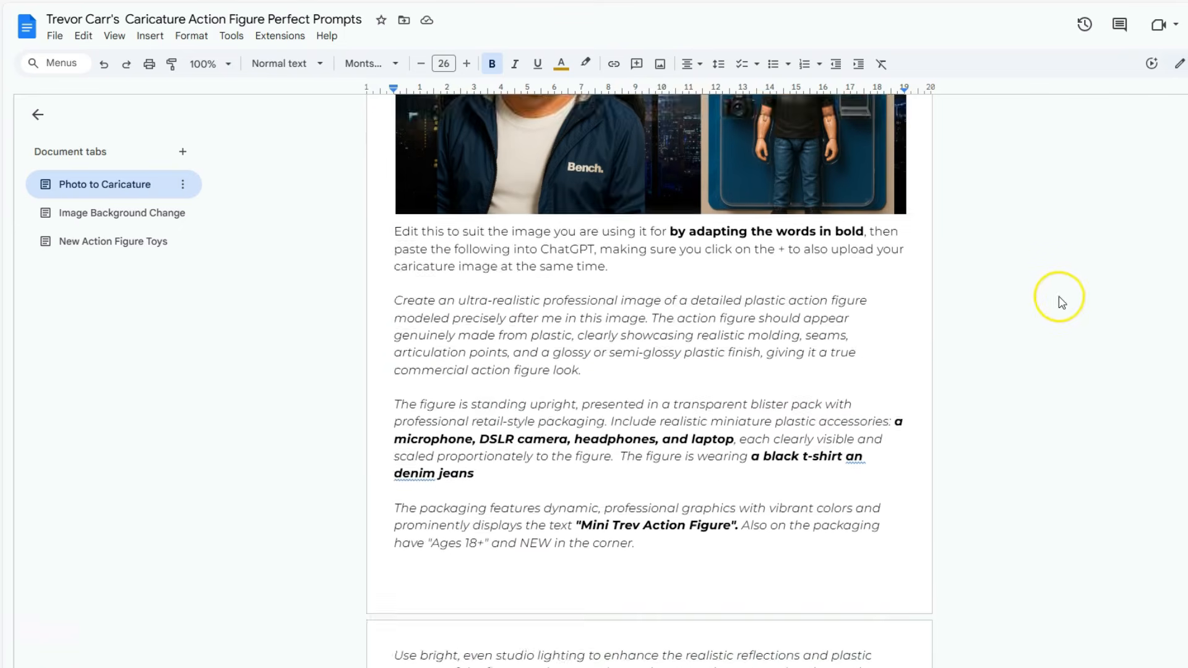
pyautogui.scroll(-2, 1057, 295)
pyautogui.scroll(2, 1057, 296)
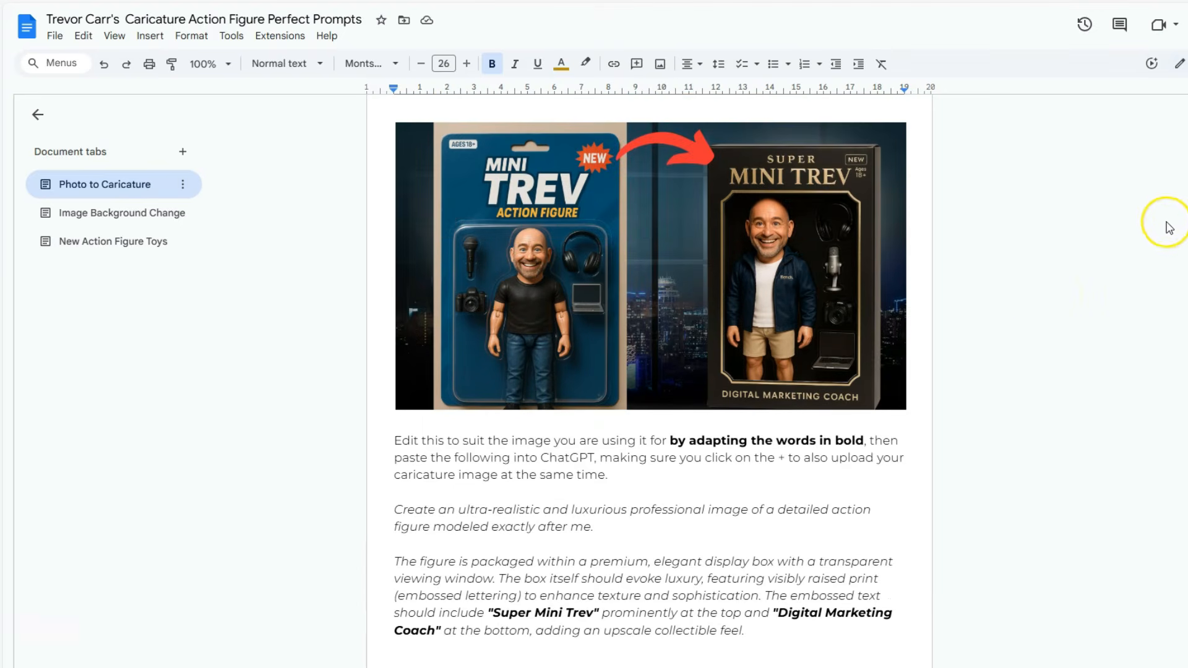
pyautogui.scroll(-20, 1169, 228)
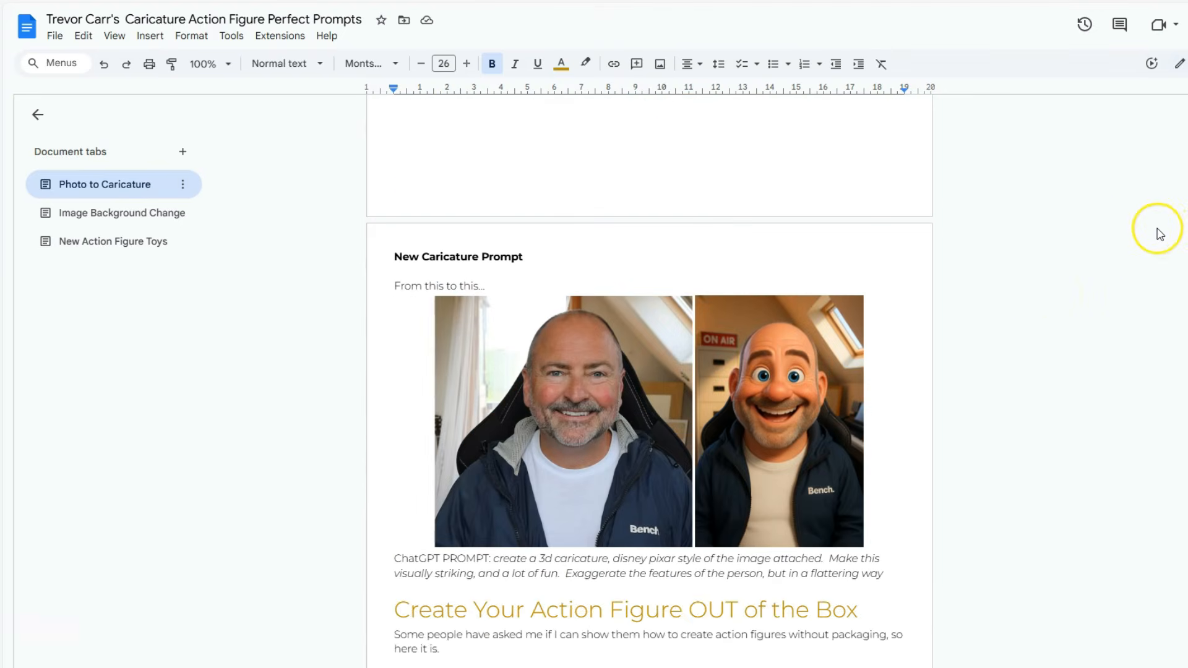
pyautogui.scroll(5, 1160, 234)
# - Examine the "Image Background Change" section of the document, comparing the podcast studio prompt with its before and after photos
pyautogui.click(99, 216)
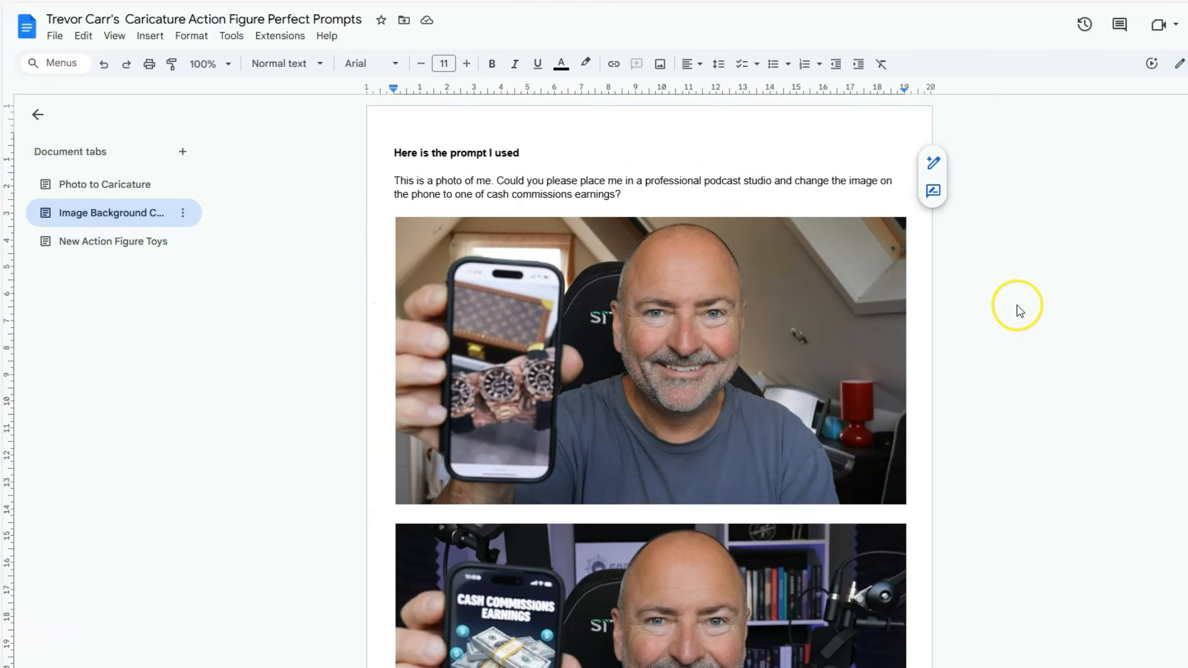
pyautogui.scroll(-4, 1019, 309)
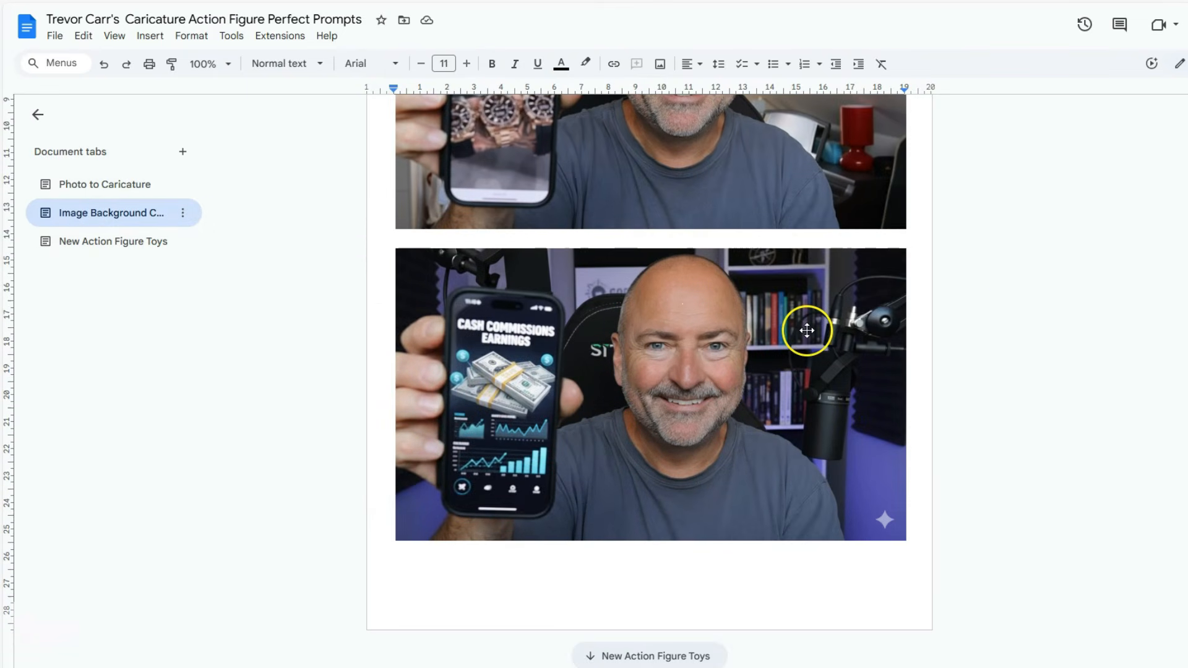
pyautogui.scroll(1, 1037, 316)
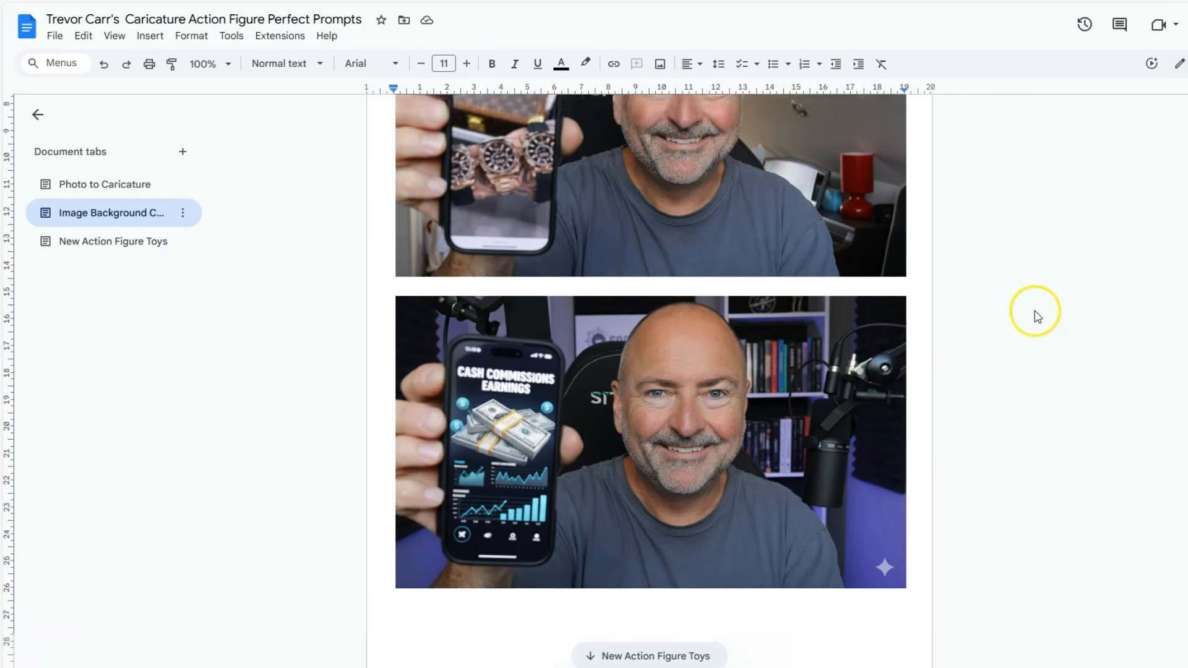
pyautogui.scroll(2, 1037, 316)
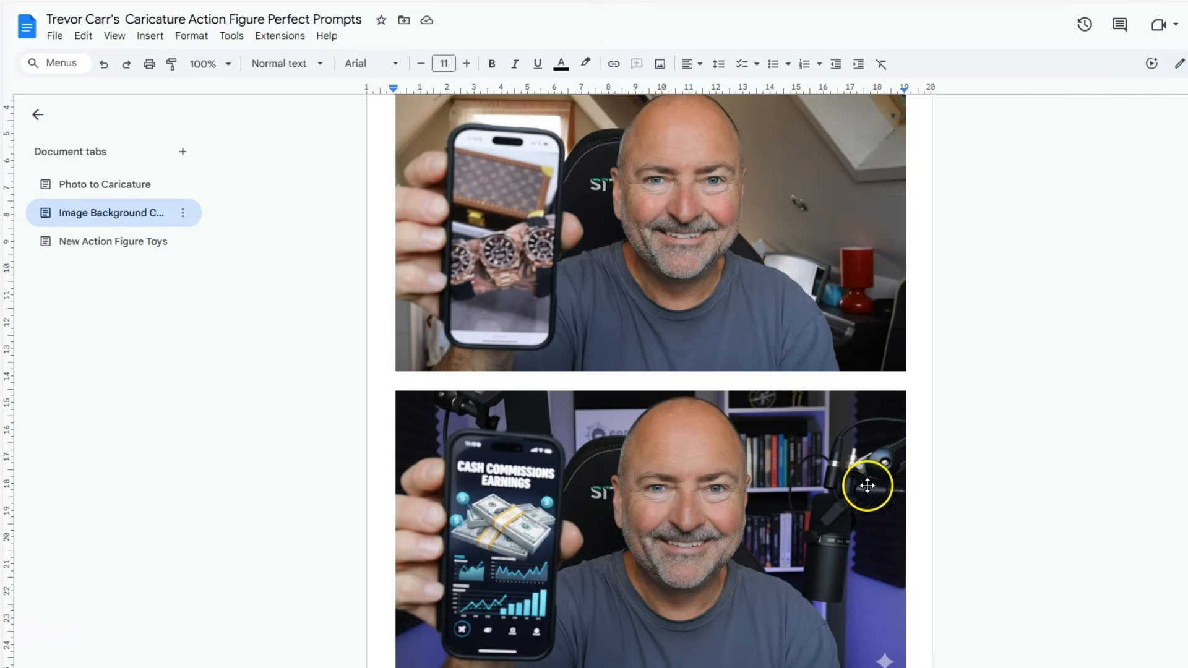
pyautogui.scroll(-2, 1000, 462)
pyautogui.scroll(5, 997, 449)
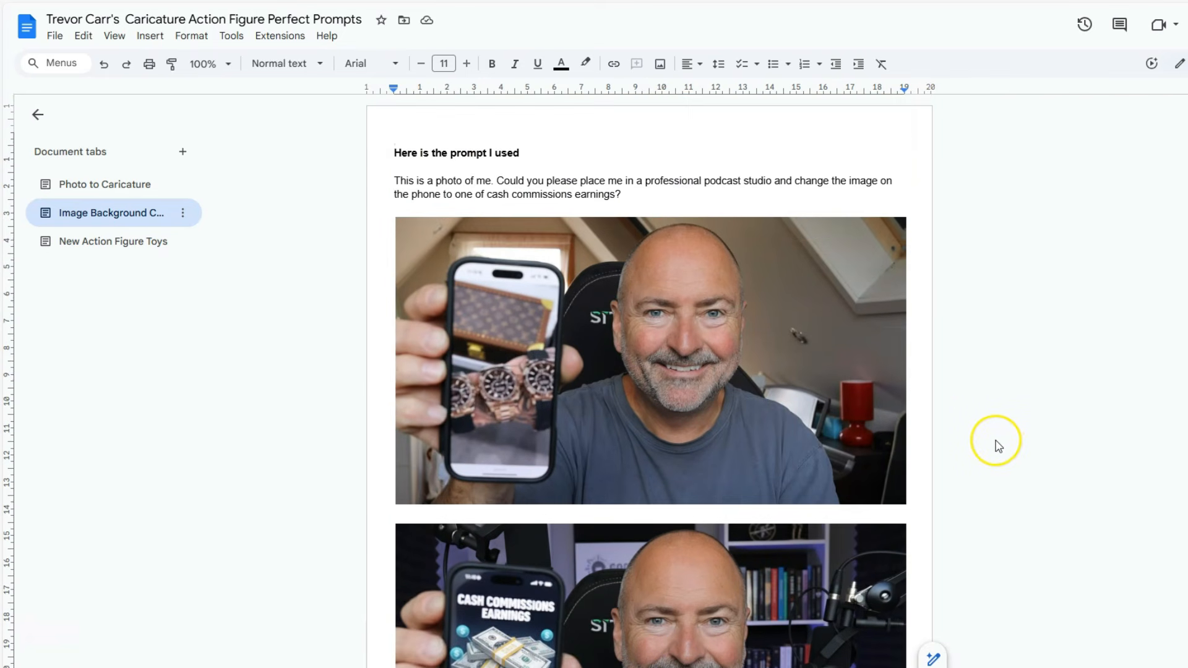
# - Browse the hobby-themed prompts in the document's "New Action Figure Toys" section, from Detectorist through Football Fan / Player
pyautogui.click(151, 242)
pyautogui.scroll(20, 992, 285)
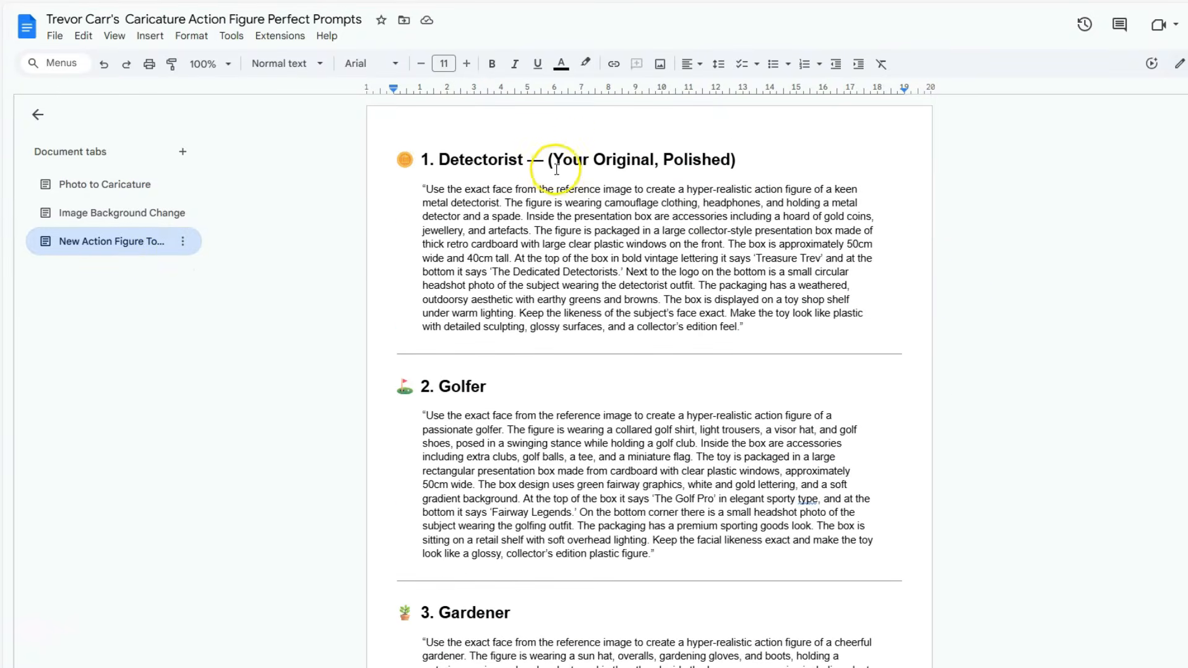
pyautogui.scroll(-5, 675, 297)
pyautogui.scroll(-4, 643, 204)
pyautogui.scroll(-7, 636, 221)
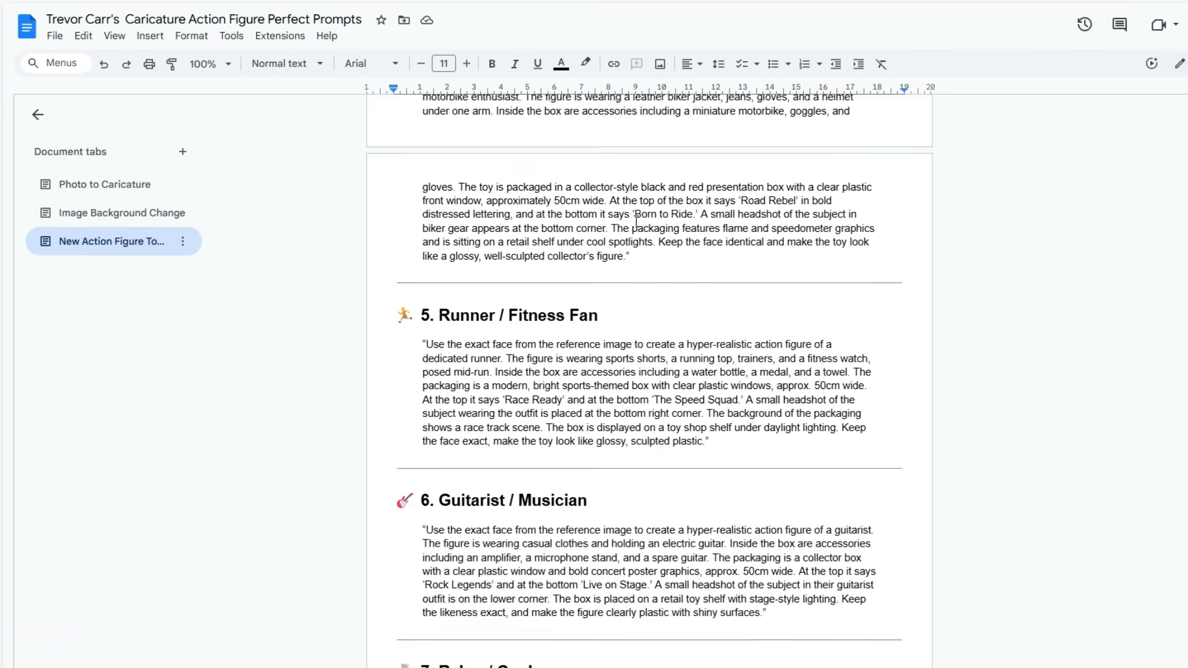
pyautogui.scroll(-7, 629, 237)
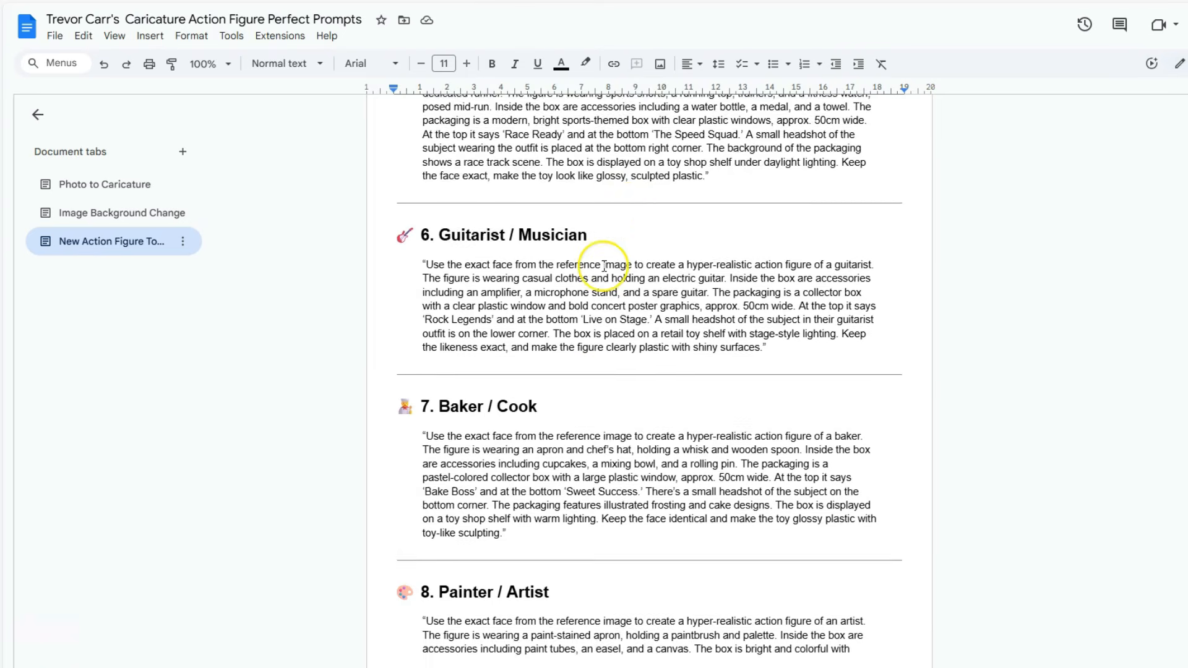
pyautogui.scroll(-4, 602, 270)
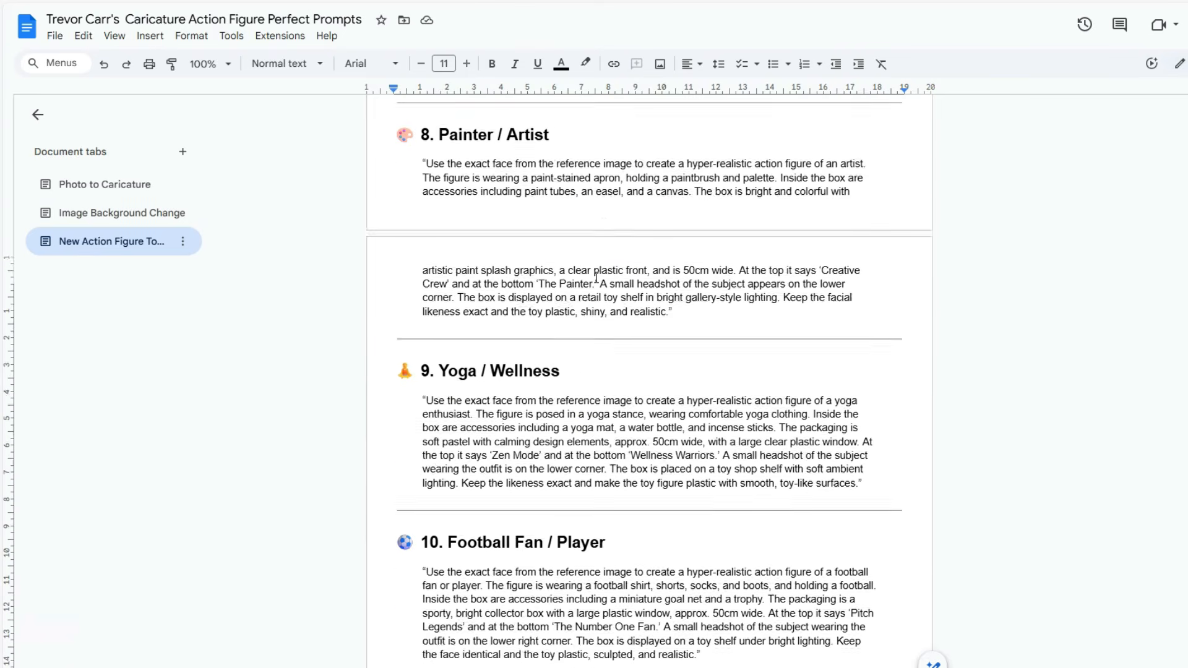
# - Return to the "Motorbike Enthusiast" prompt in the document and copy its full text
pyautogui.scroll(20, 681, 408)
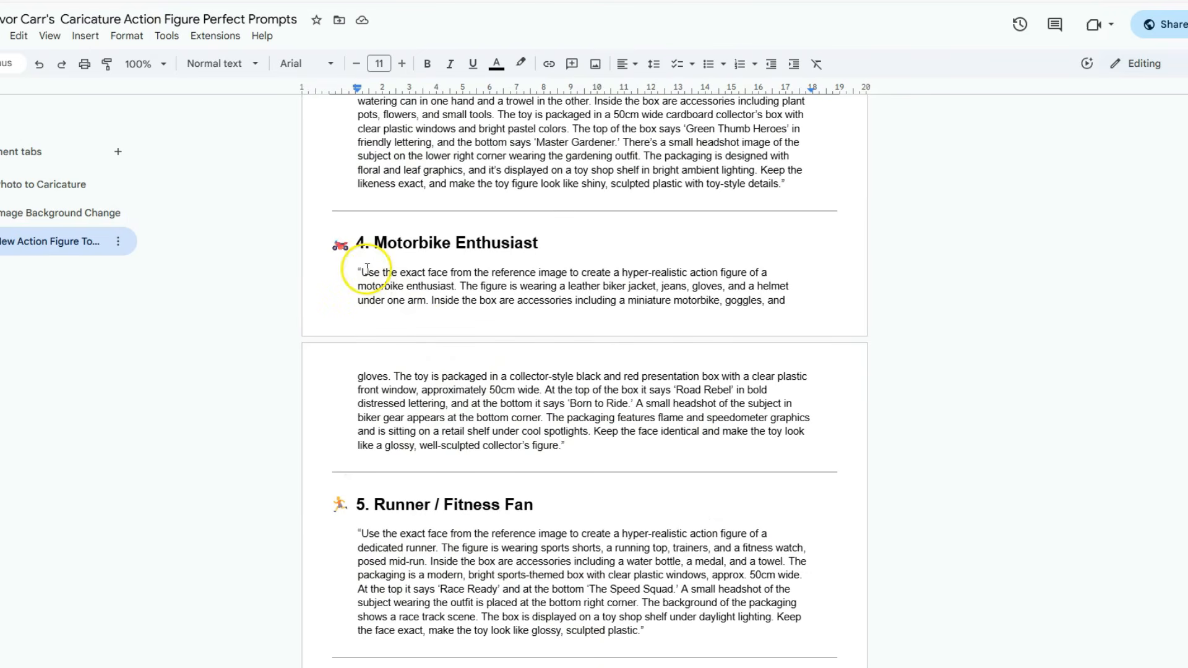
pyautogui.moveTo(488, 369); pyautogui.dragTo(563, 450)
pyautogui.hotkey('ctrl', 'c')
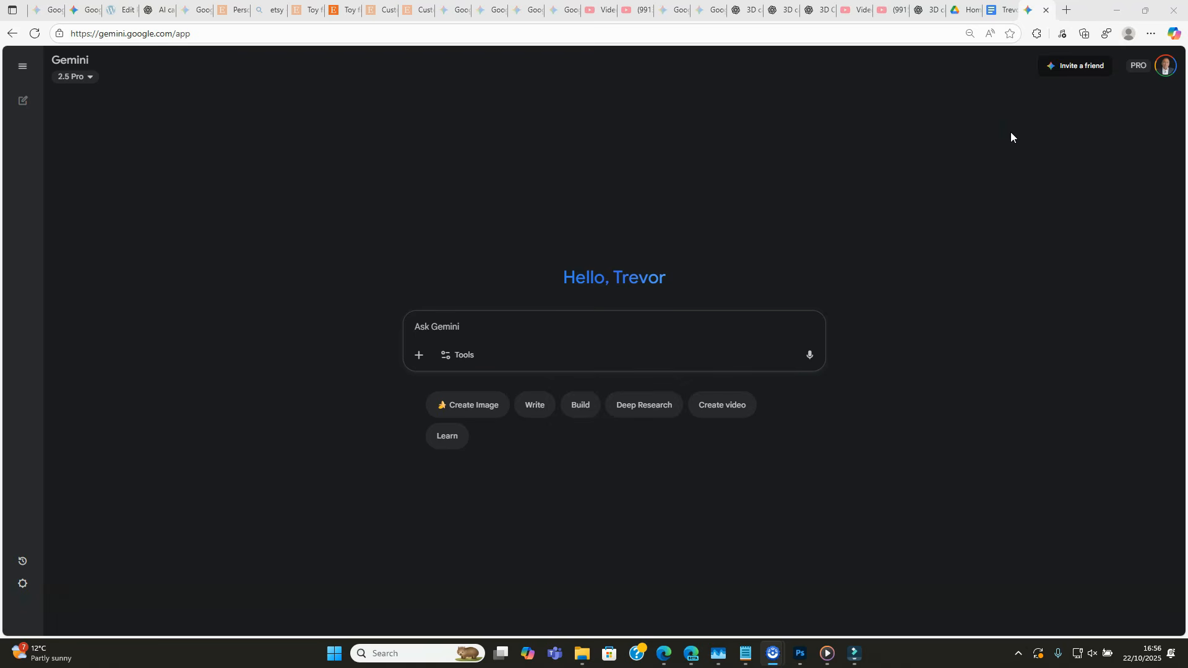
# - Switch to a new Gemini chat, turn on image creation, and paste the copied motorbike enthusiast prompt
pyautogui.click(461, 408)
pyautogui.click(436, 320)
pyautogui.hotkey('ctrl', 'v')
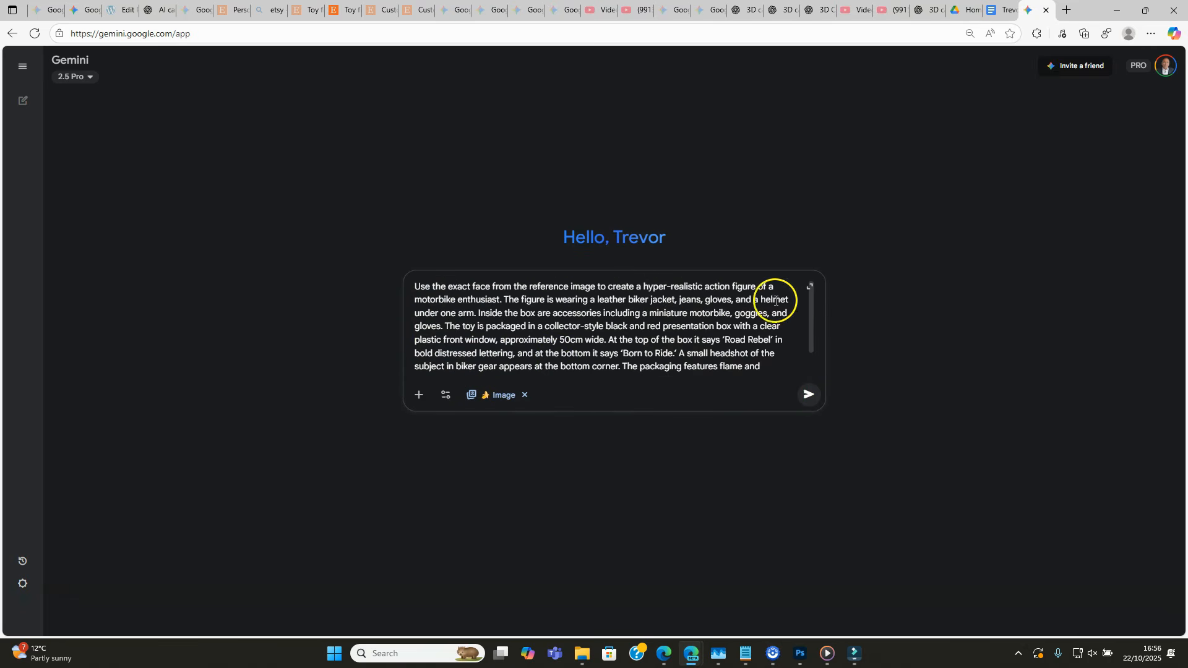
# - Expand the prompt editor and split the text into paragraphs, with breaks before "The figure is wearing" and "At the top of the box"
pyautogui.click(809, 286)
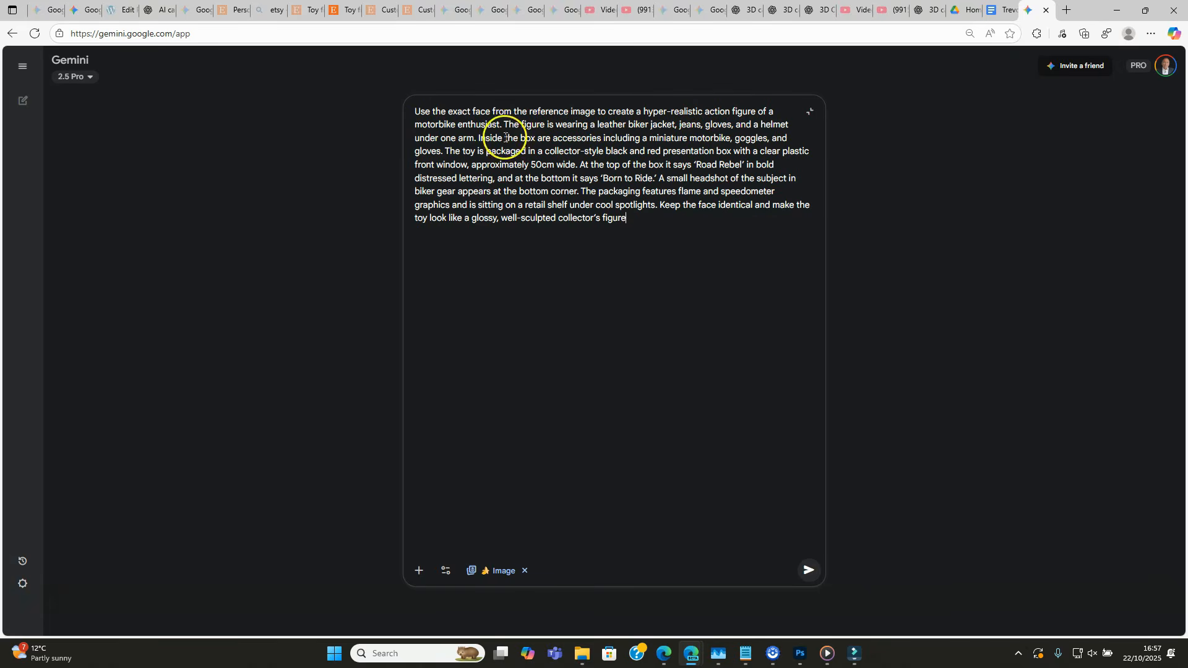
pyautogui.hotkey('shift', 'Return')
pyautogui.hotkey('shift', 'Return')
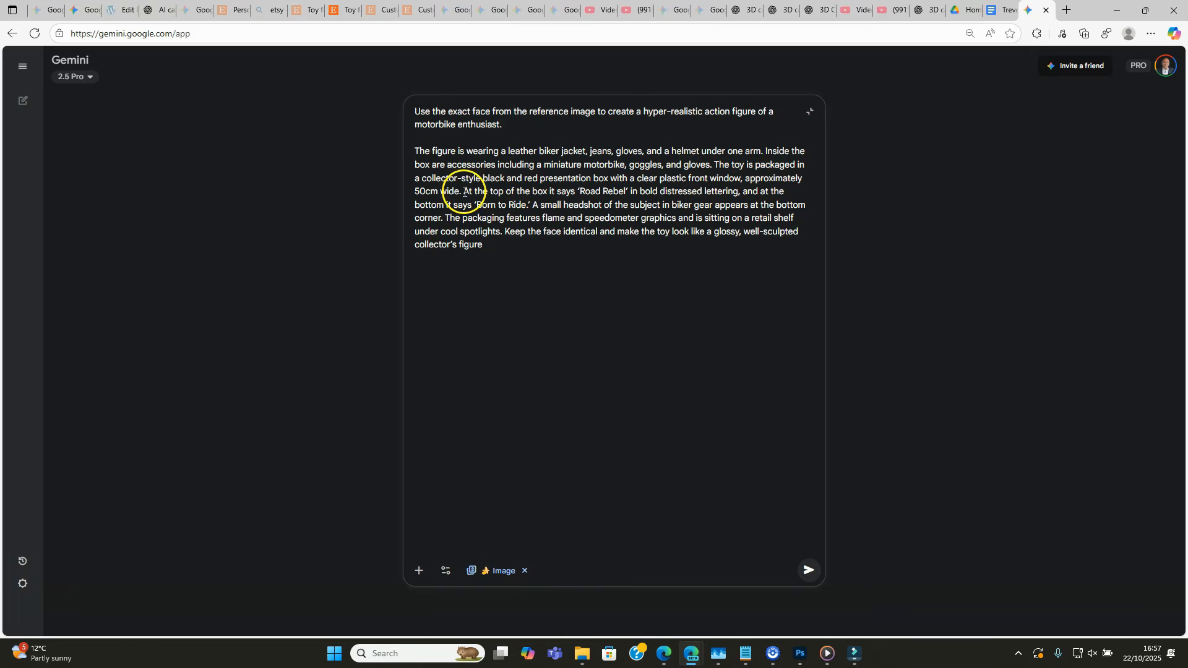
pyautogui.hotkey('shift', 'Return')
pyautogui.hotkey('shift', 'Return')
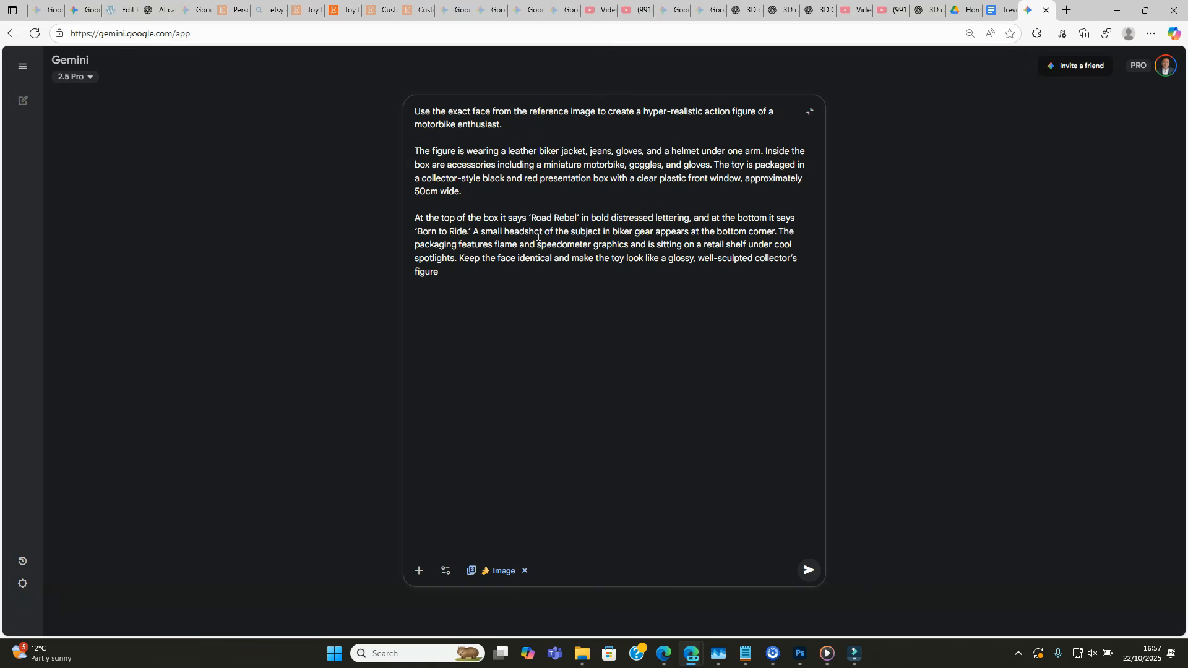
pyautogui.click(417, 190)
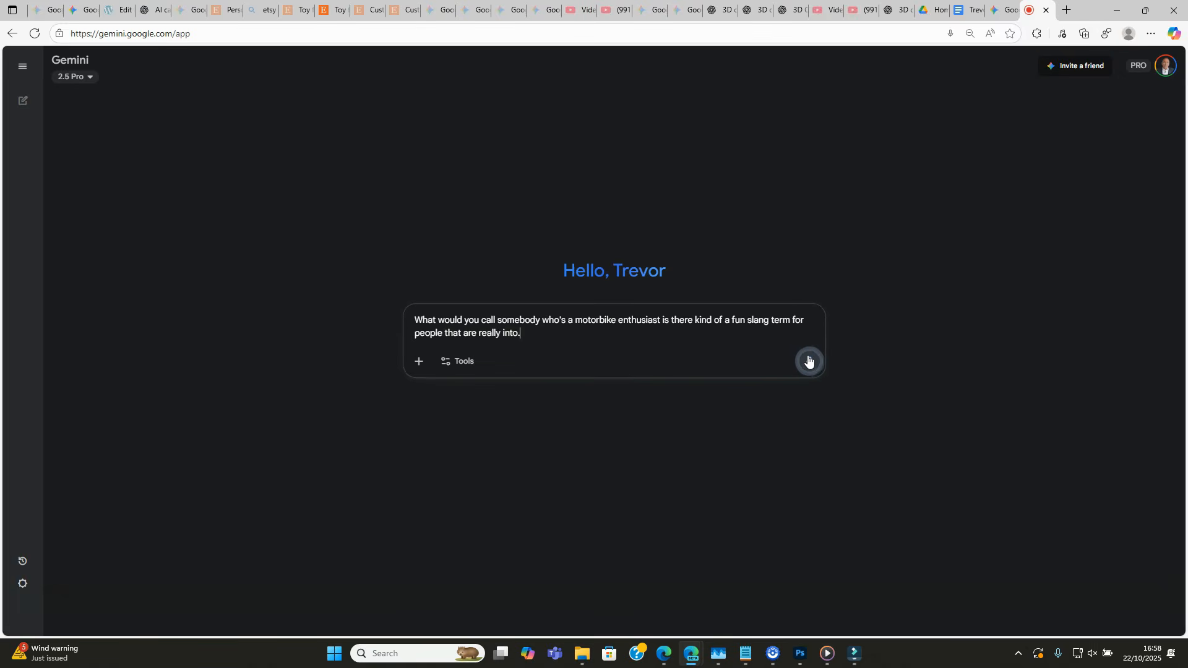
# - In a separate Gemini chat, ask for a fun slang term for a motorbike enthusiast and read the suggestions
pyautogui.click(809, 361)
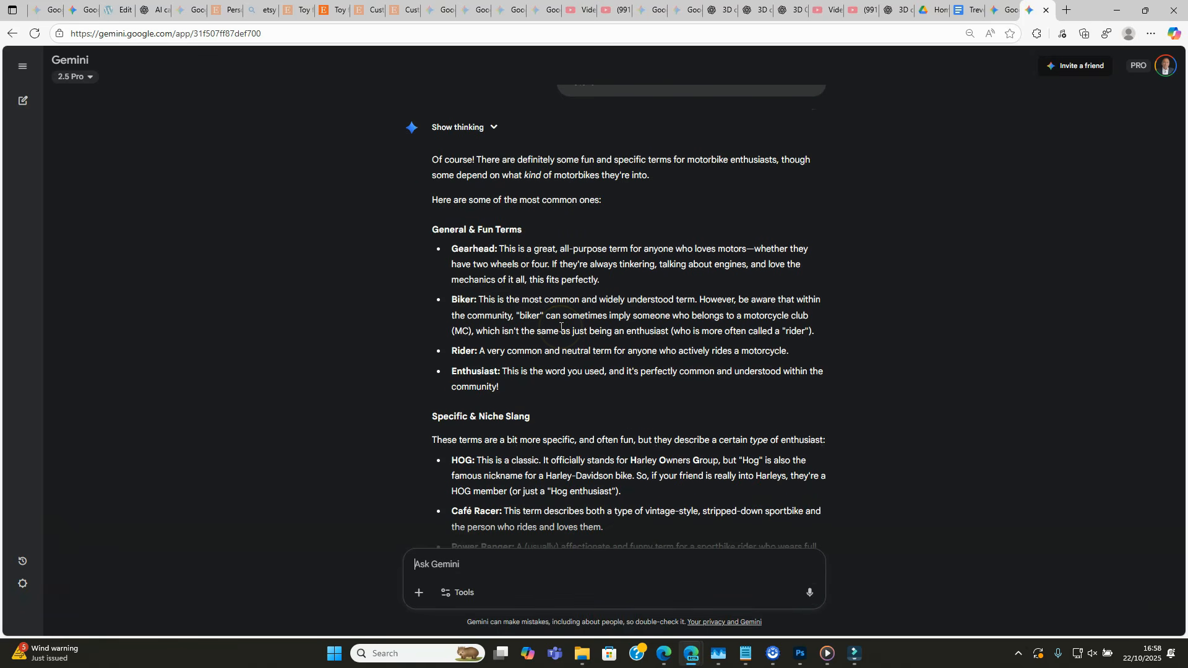
pyautogui.scroll(-1, 561, 327)
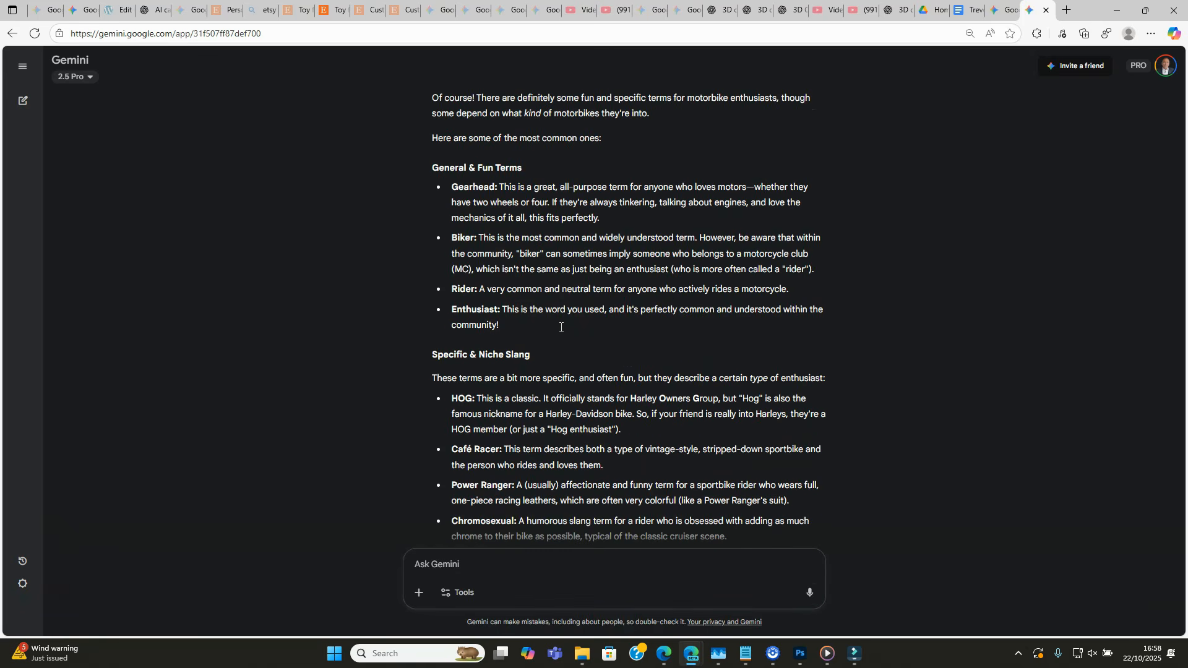
pyautogui.scroll(-1, 561, 333)
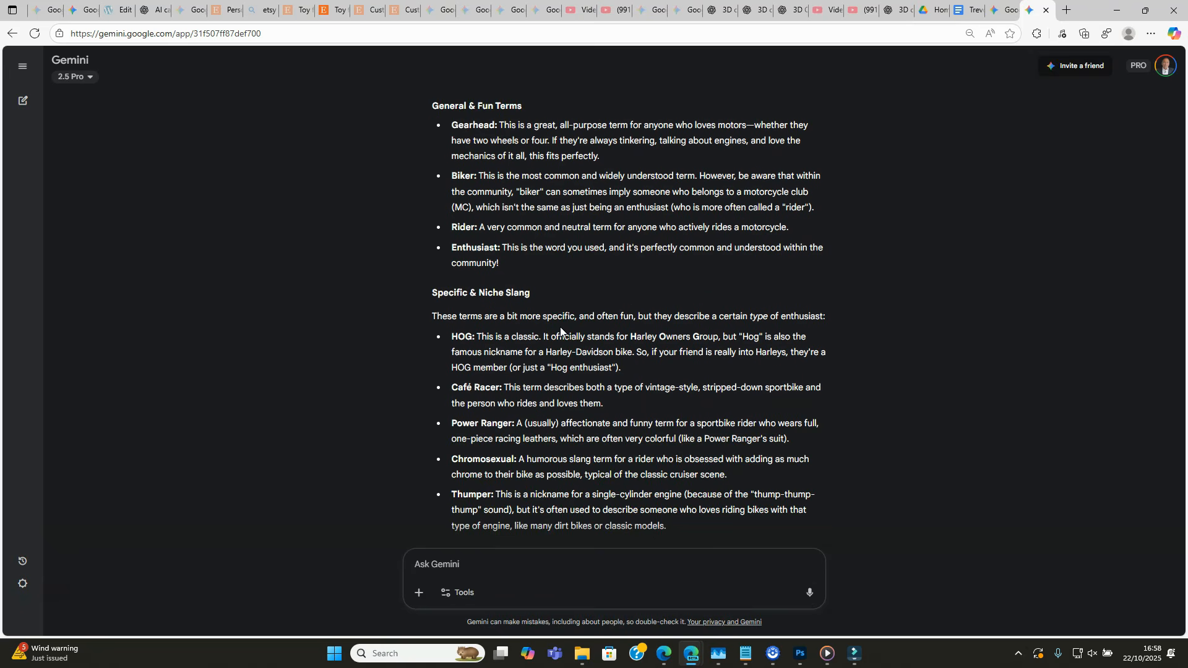
# - Back in the motorbike figure prompt, extend the top lettering to 'Road Rebel Rider' and put the subject's first name with an ellipsis before 'Born to Ride'
pyautogui.scroll(-1, 561, 331)
pyautogui.scroll(4, 562, 329)
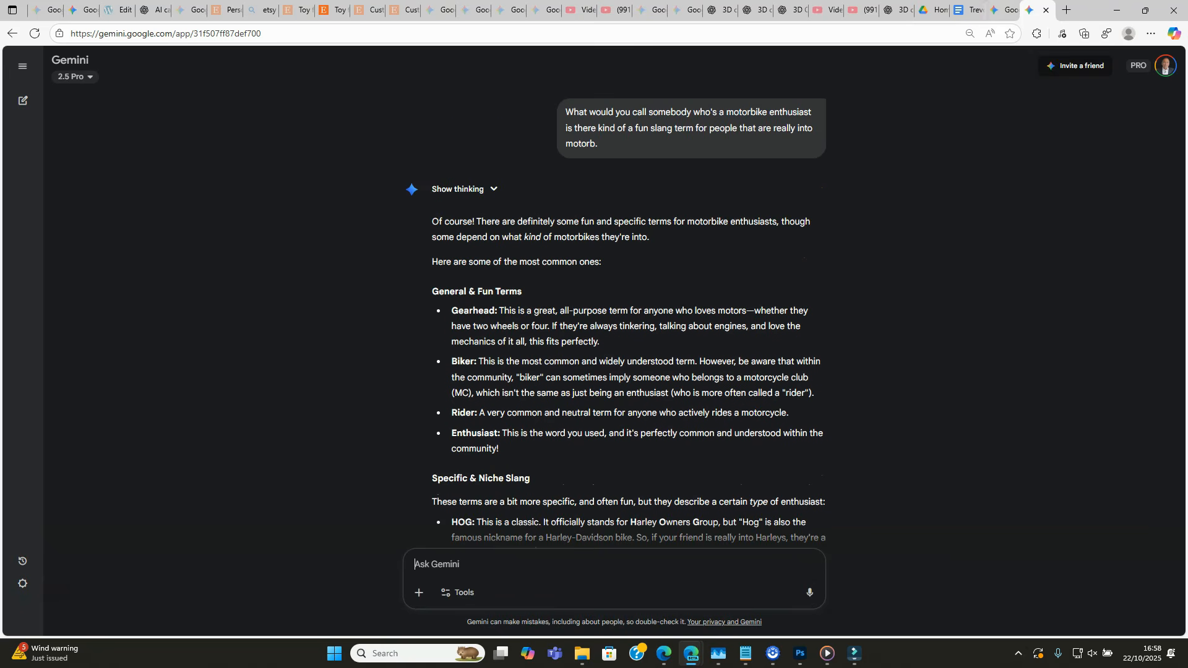
pyautogui.click(1003, 10)
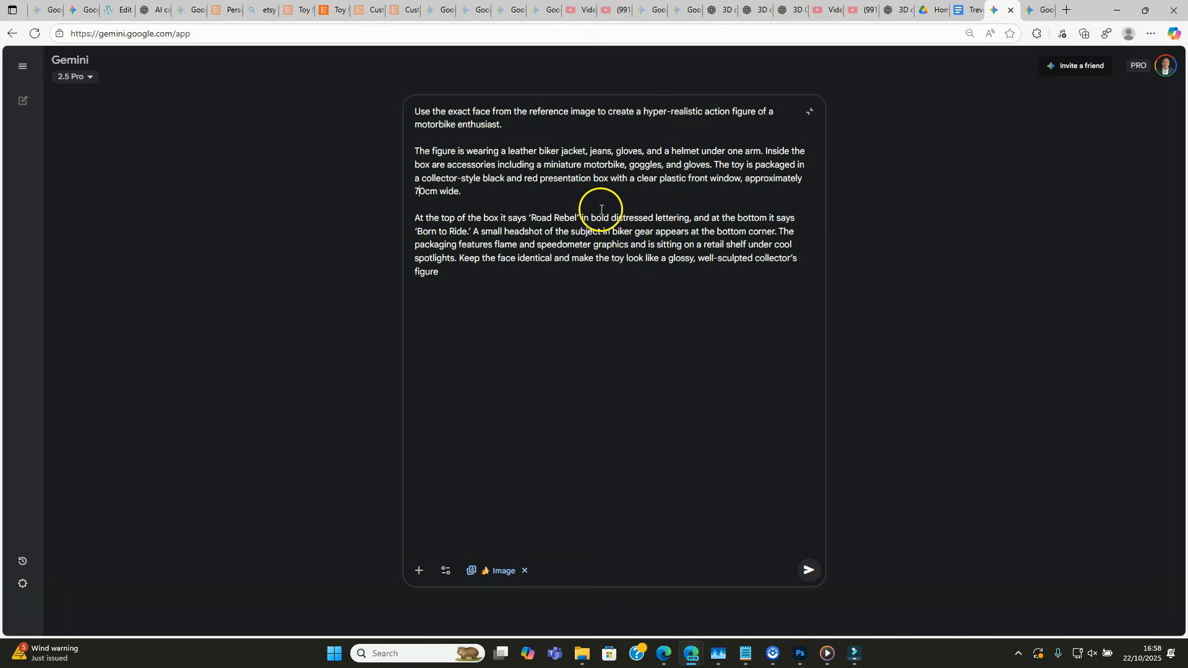
pyautogui.click(577, 218)
pyautogui.write('Rider')
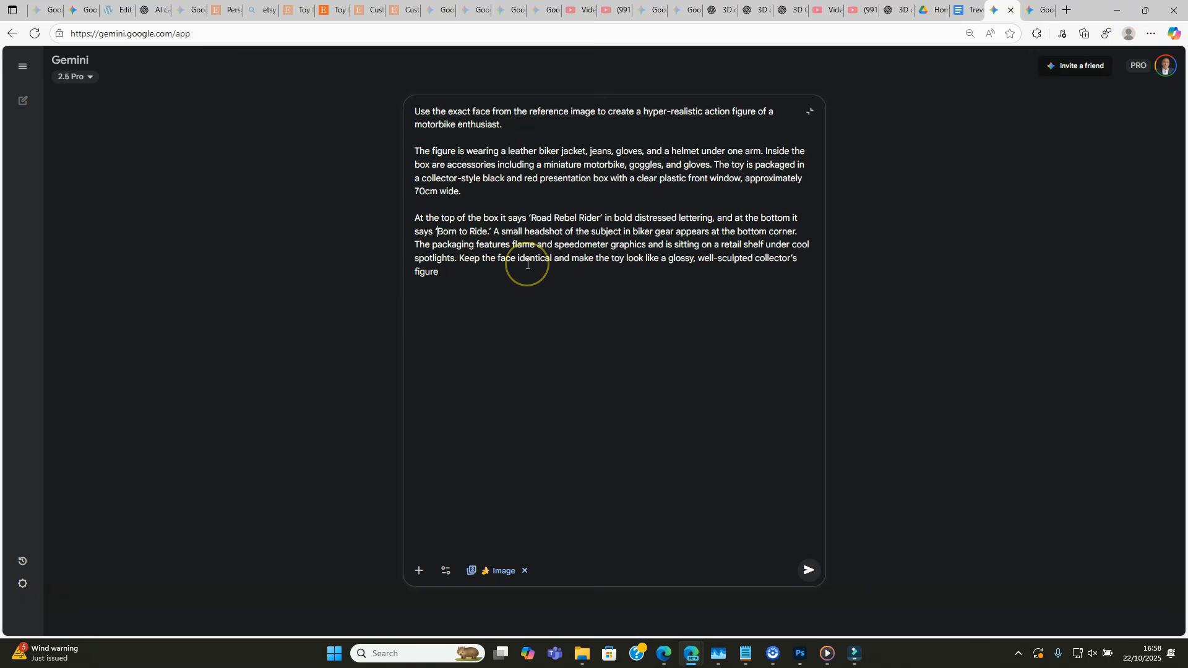
pyautogui.write('Trev')
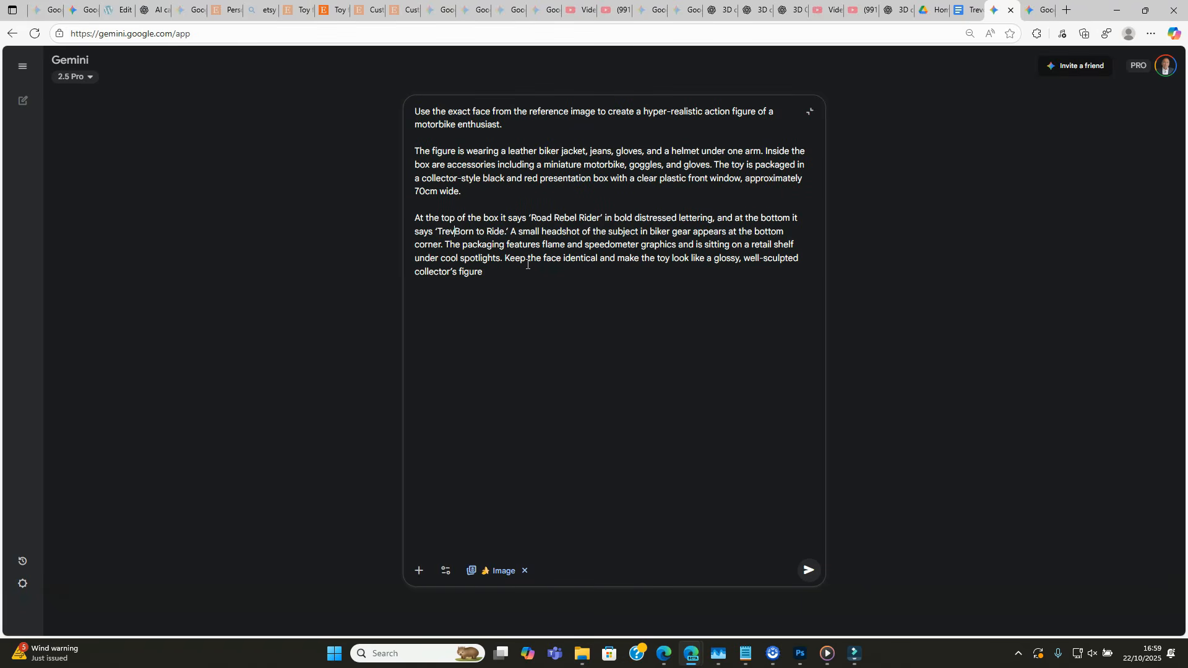
pyautogui.write('...')
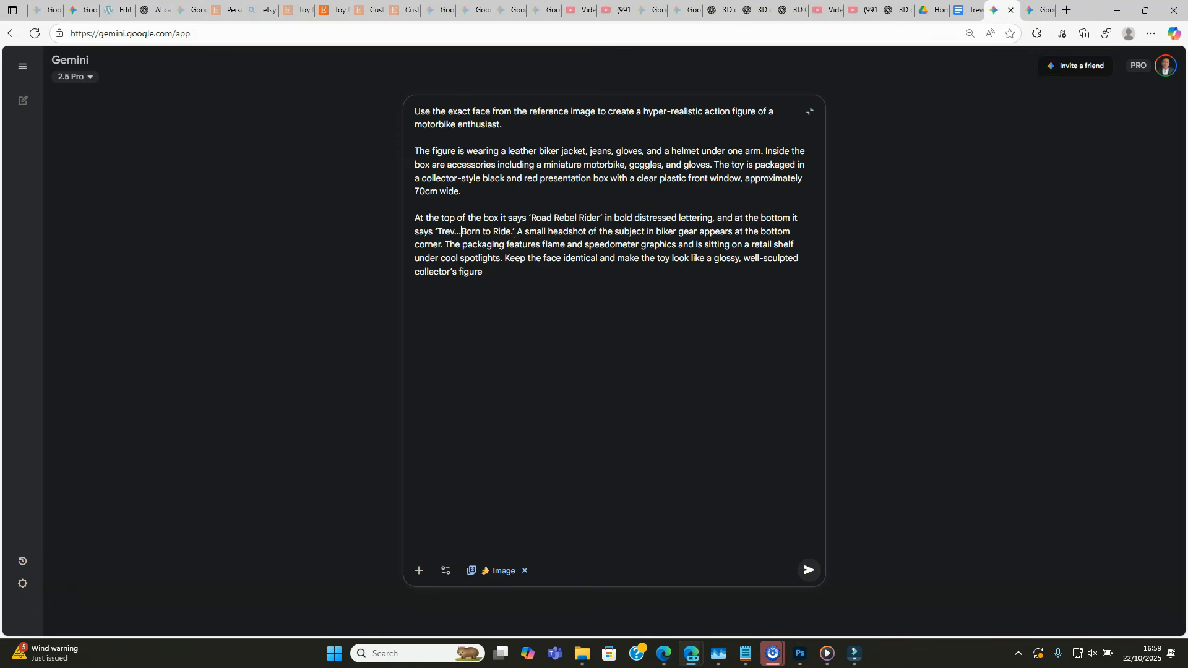
# - Start uploading reference photos and select Snapshot_153, Snapshot_151, Snapshot_146 - Copy and Snapshot_147 - Copy in the Free Training and Content folder
pyautogui.click(419, 571)
pyautogui.click(458, 492)
pyautogui.click(988, 203)
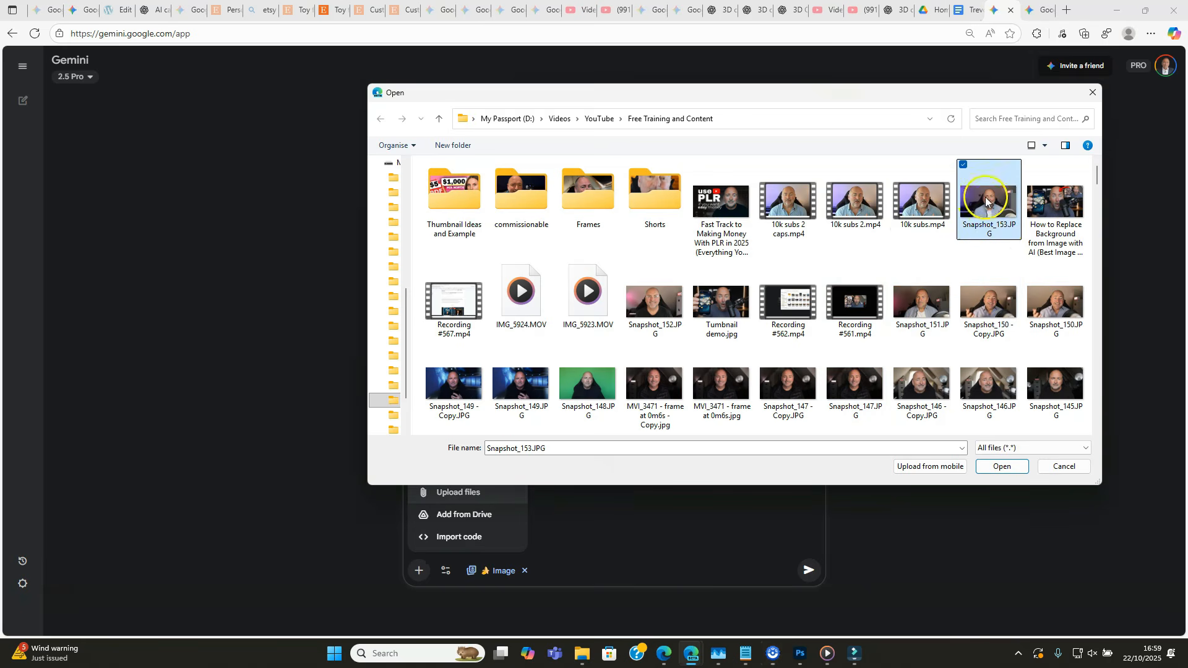
pyautogui.keyDown('ctrl'); pyautogui.click(925, 303); pyautogui.keyUp('ctrl')
pyautogui.keyDown('ctrl'); pyautogui.click(923, 374); pyautogui.keyUp('ctrl')
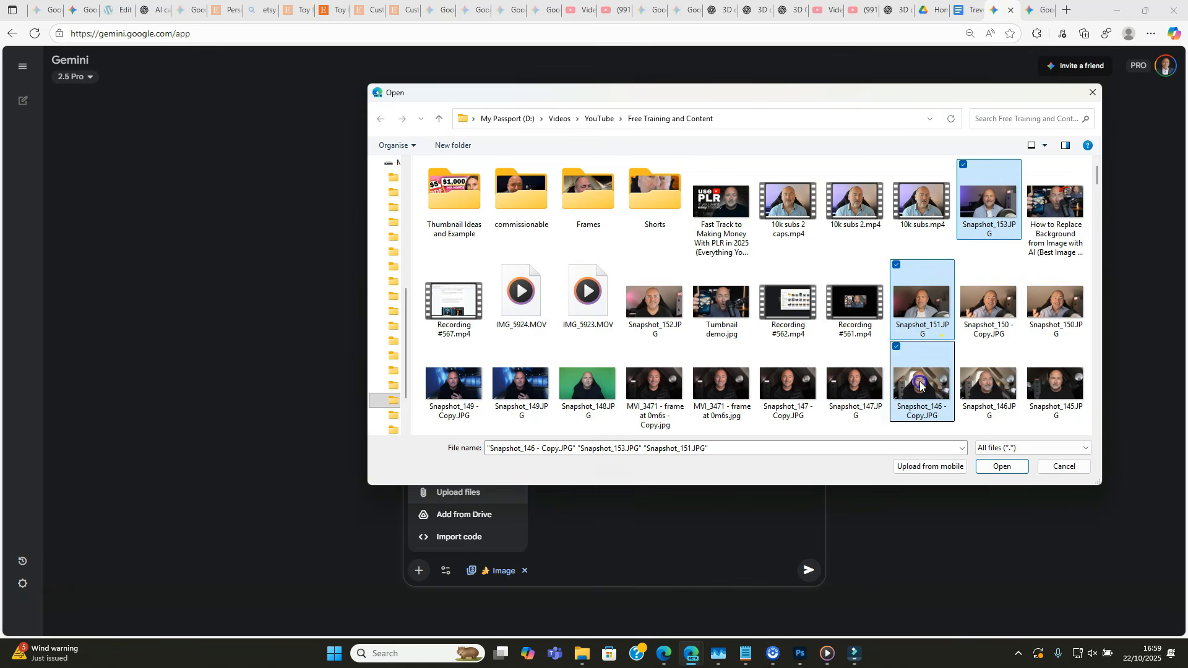
pyautogui.keyDown('ctrl'); pyautogui.click(789, 384); pyautogui.keyUp('ctrl')
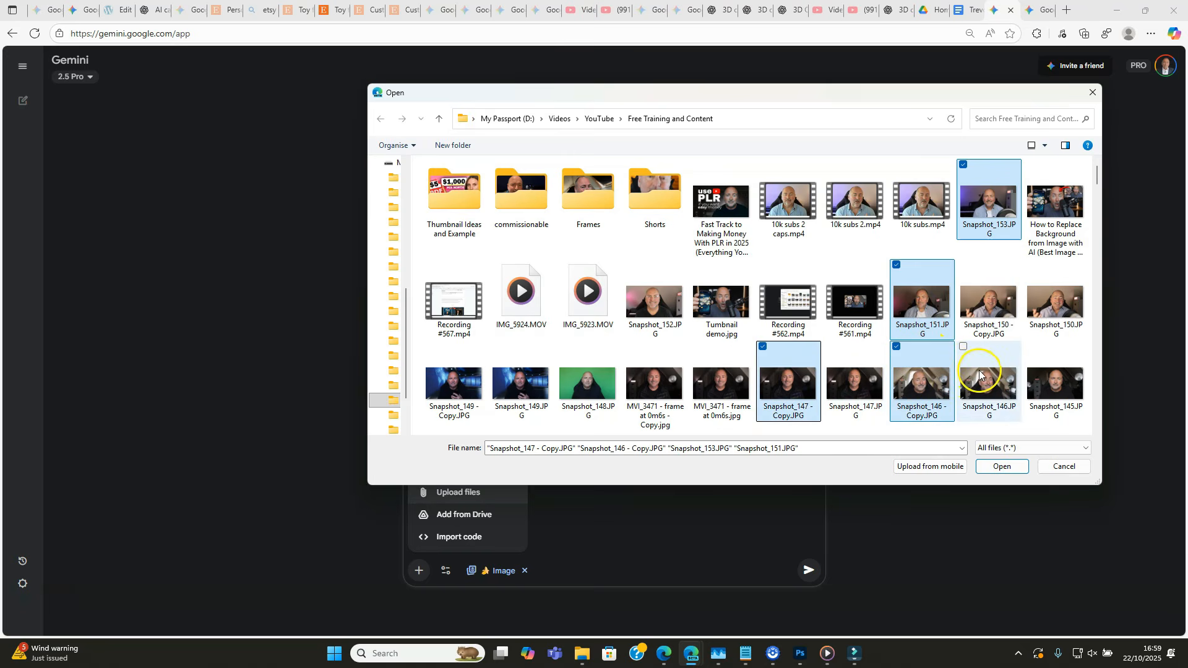
# - Add more portraits to the selection, including Snapshot_136, Snapshot_133, Snapshot_140 and MVI_3464 - frame at 11m15s - Copy, and attach them all to the prompt
pyautogui.scroll(-2, 924, 384)
pyautogui.keyDown('ctrl'); pyautogui.click(850, 403); pyautogui.keyUp('ctrl')
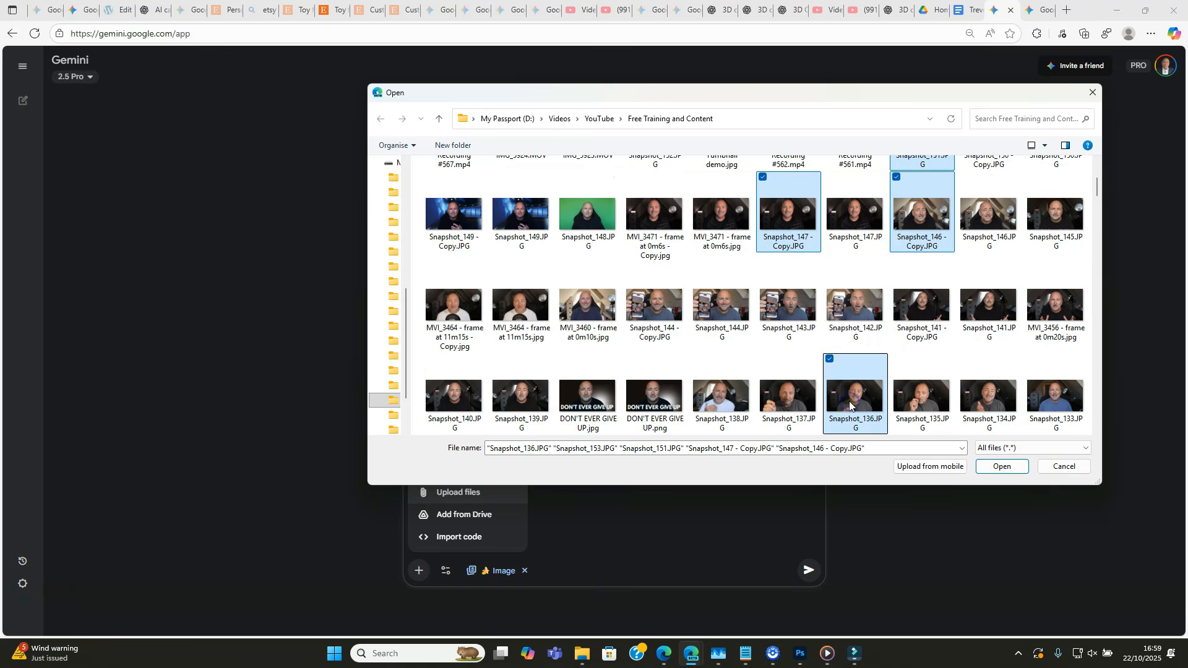
pyautogui.keyDown('ctrl'); pyautogui.click(1048, 394); pyautogui.keyUp('ctrl')
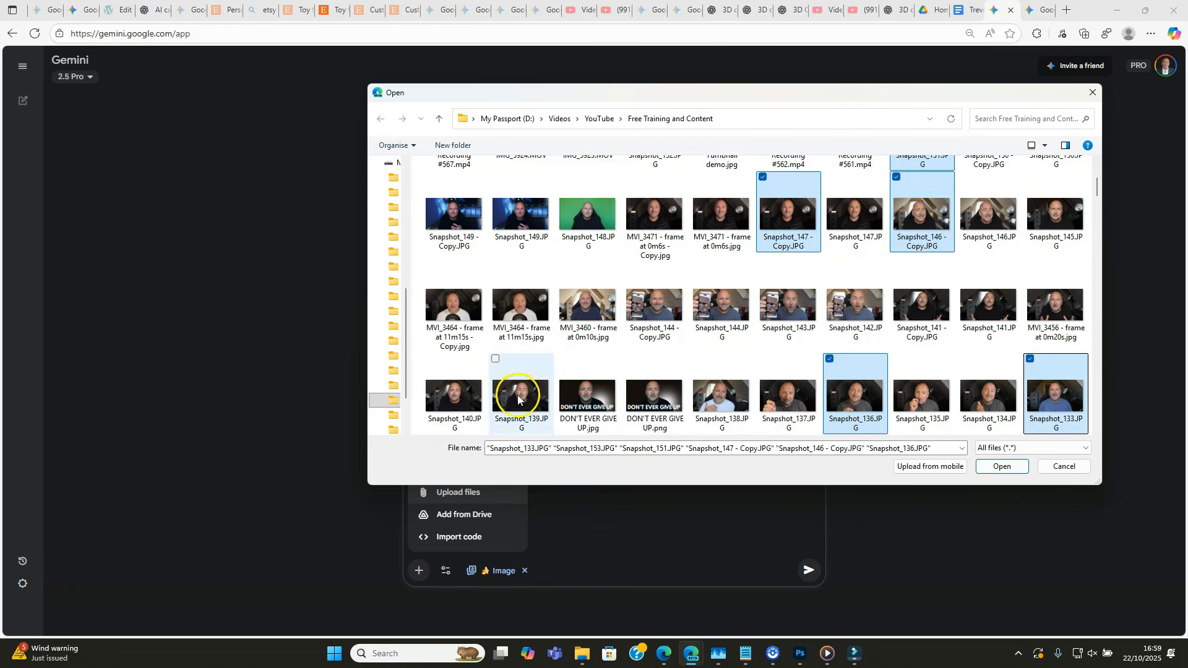
pyautogui.keyDown('ctrl'); pyautogui.click(456, 396); pyautogui.keyUp('ctrl')
pyautogui.keyDown('ctrl'); pyautogui.click(459, 309); pyautogui.keyUp('ctrl')
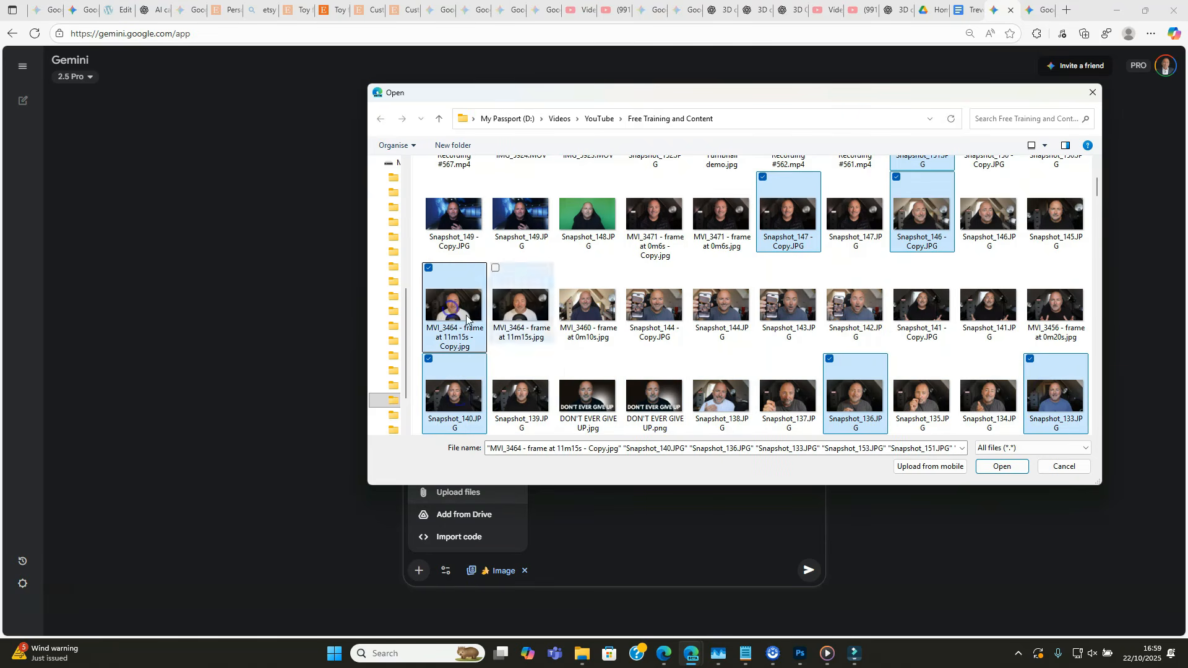
pyautogui.scroll(-3, 750, 353)
pyautogui.press('Return')
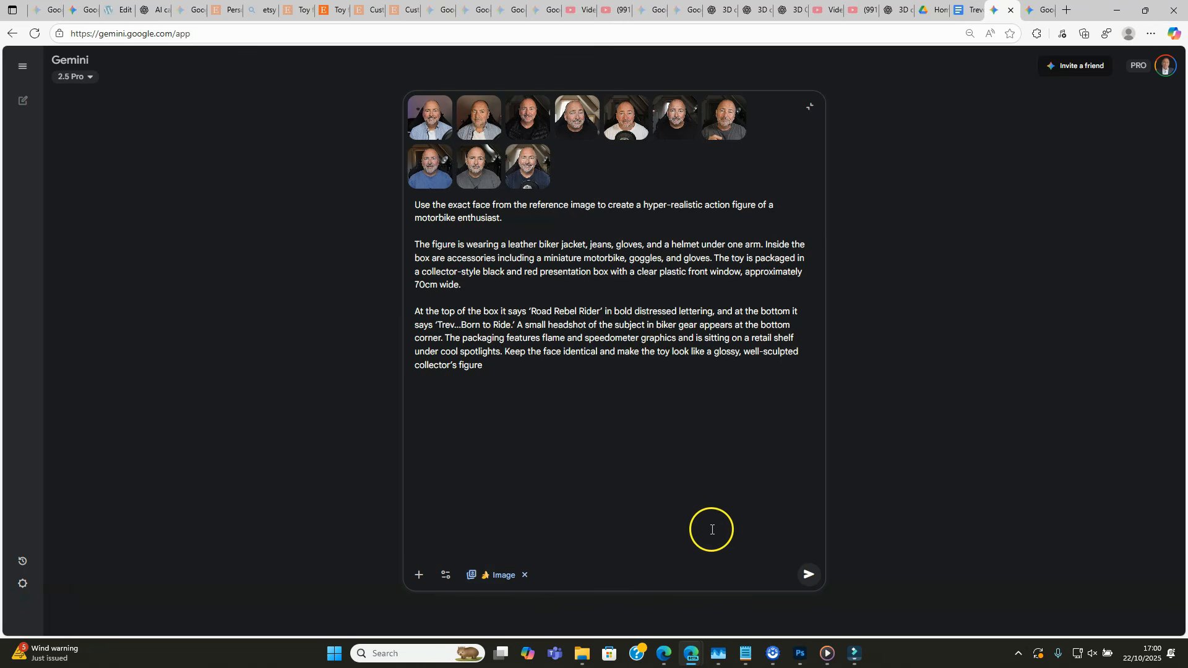
# - Submit the motorbike figure prompt with its reference photos and inspect the generated image at full size
pyautogui.click(808, 574)
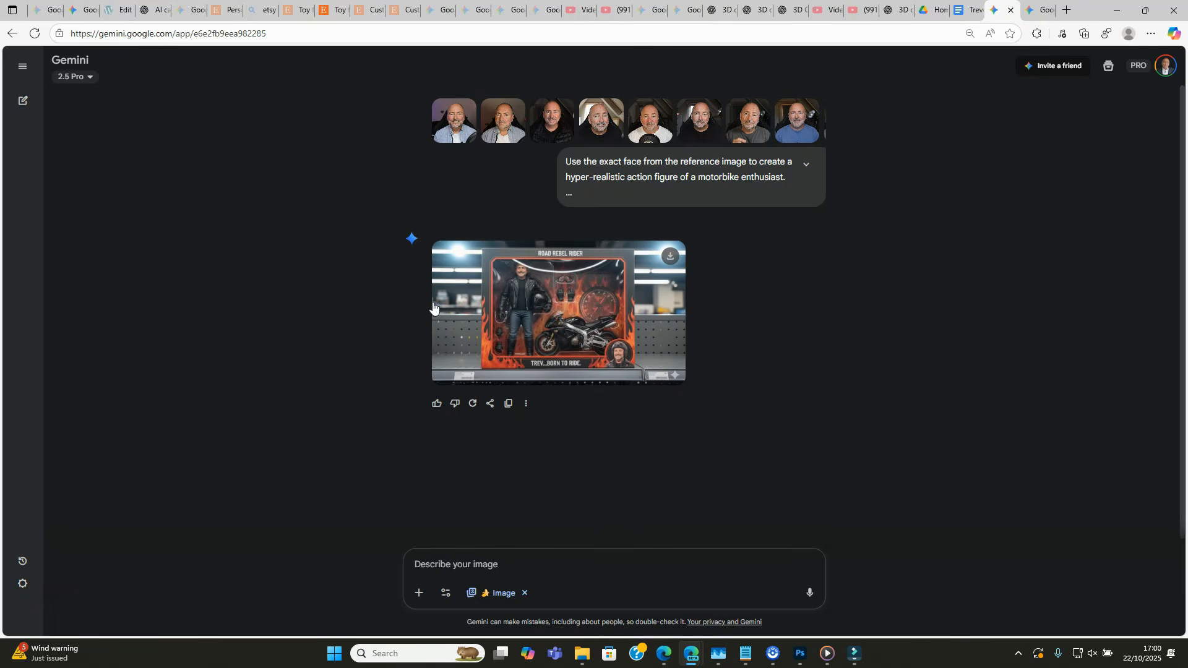
pyautogui.click(594, 324)
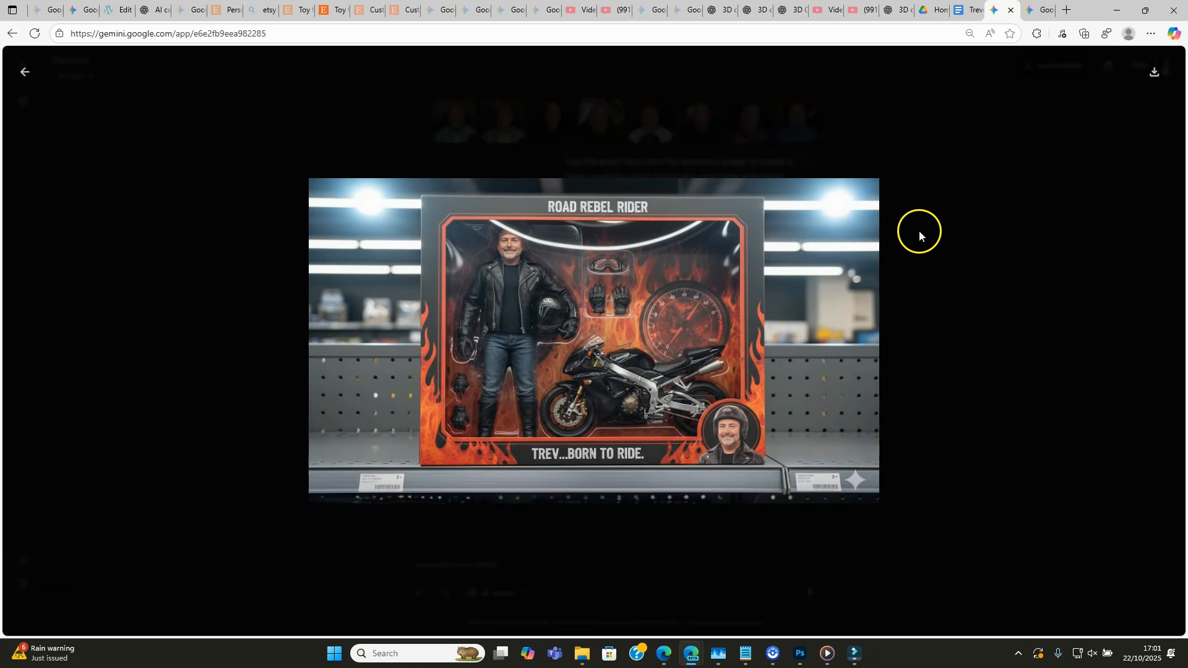
pyautogui.click(944, 240)
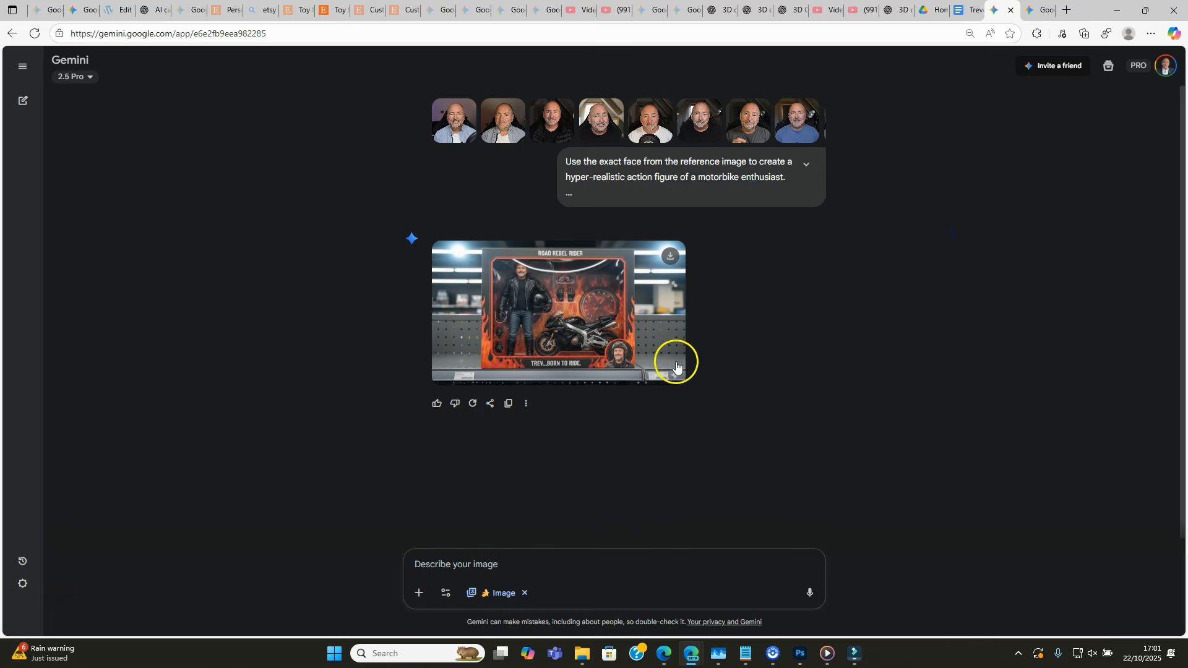
# - Regenerate the motorbike figure image, inspect the second version at full size and compare it with the first
pyautogui.click(472, 402)
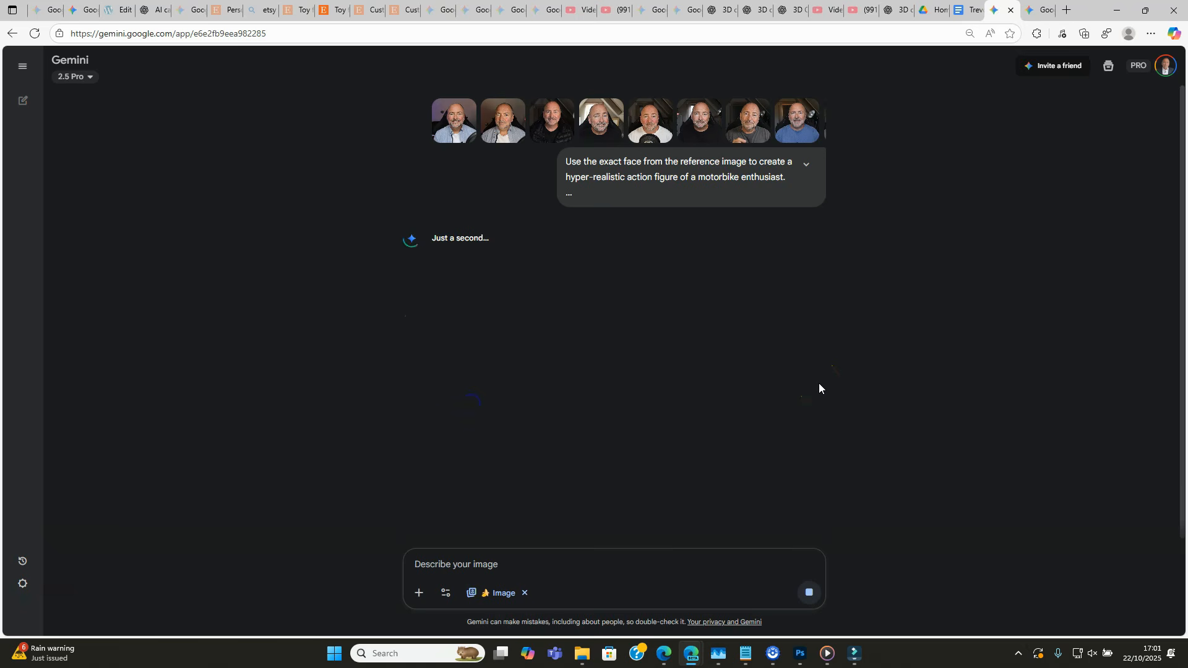
pyautogui.click(624, 305)
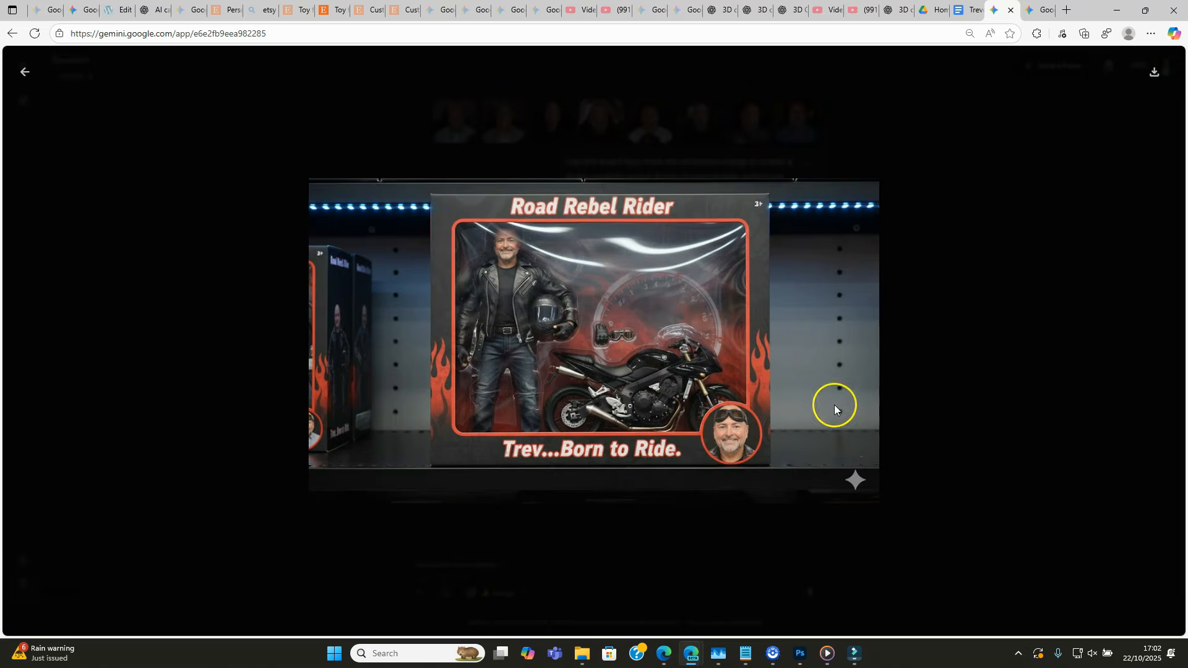
pyautogui.click(929, 364)
pyautogui.click(767, 408)
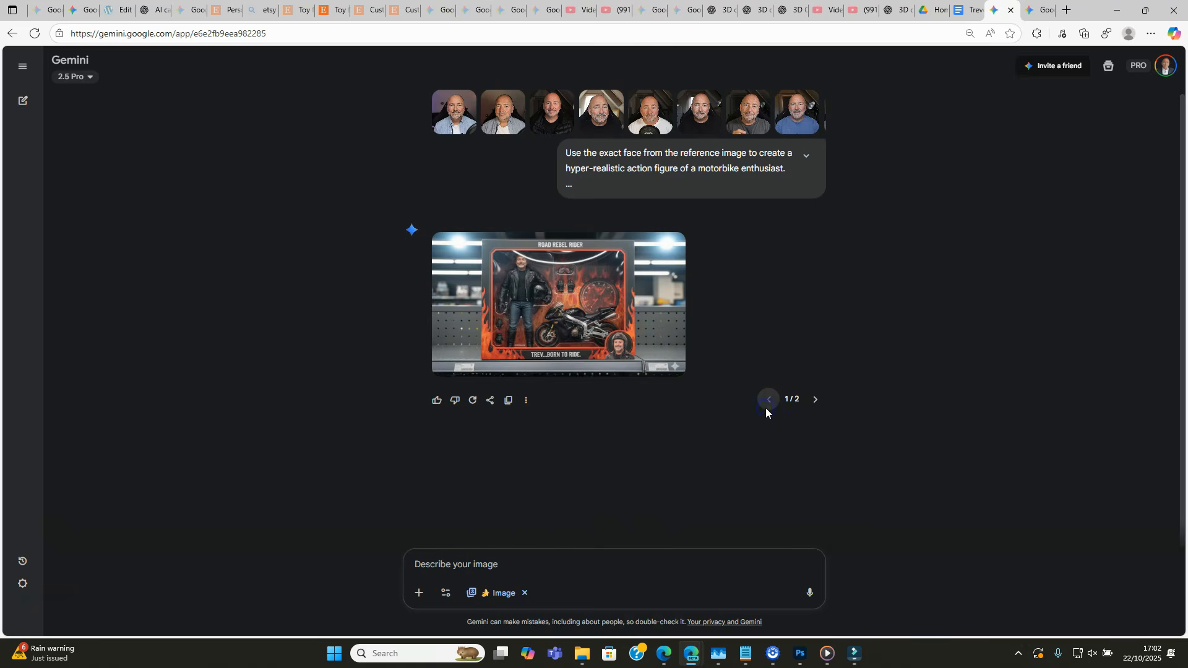
pyautogui.click(814, 400)
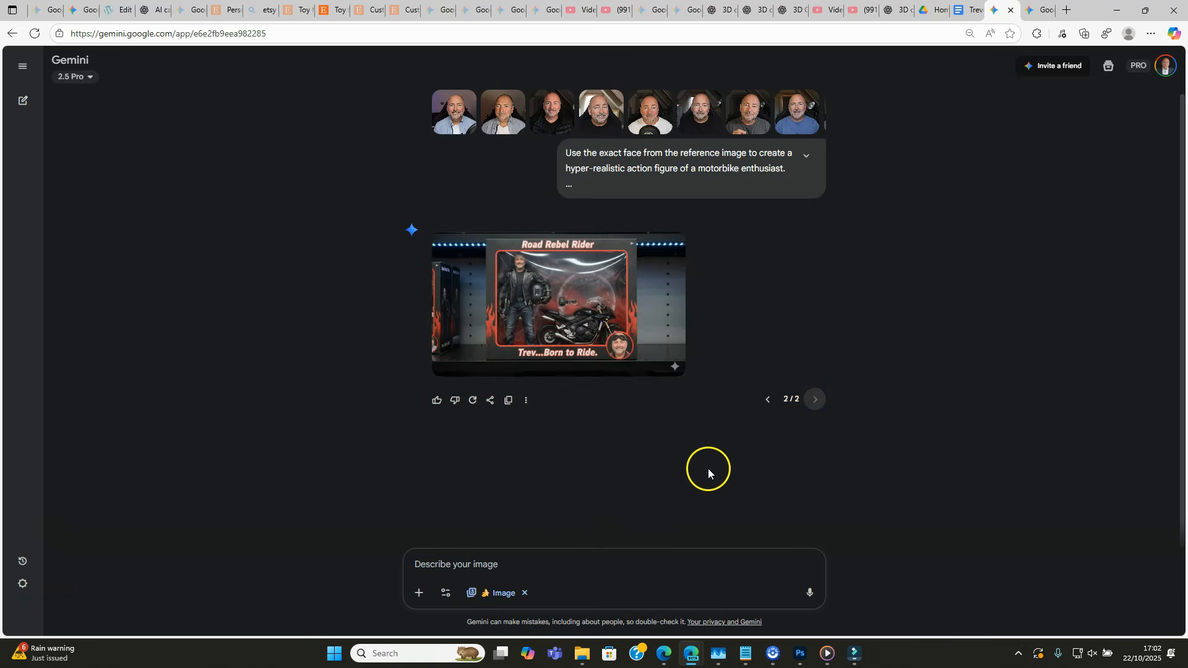
# - Generate a third version of the motorbike figure, inspect it at full size and compare it with the two earlier versions
pyautogui.click(471, 401)
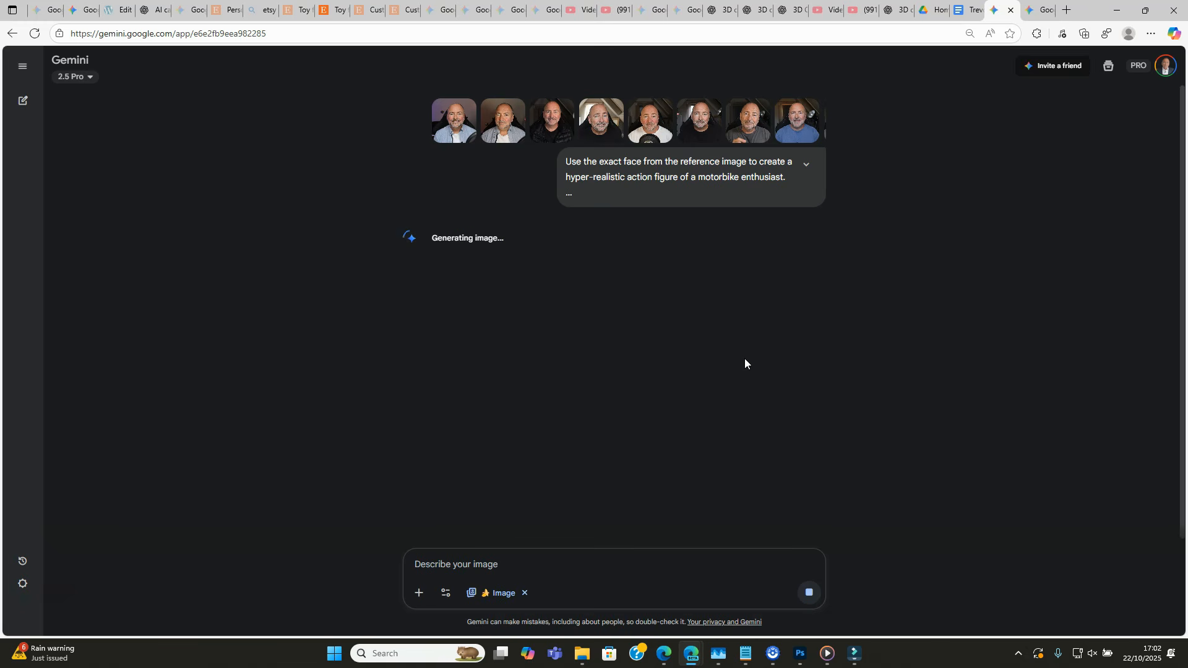
pyautogui.click(539, 303)
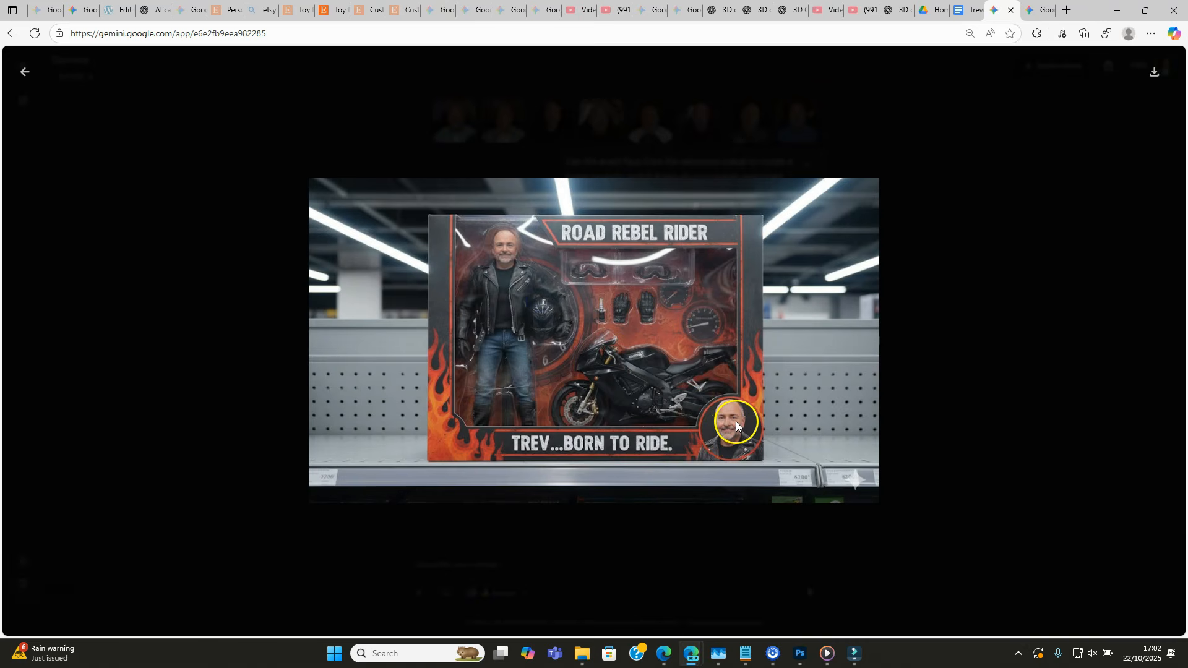
pyautogui.click(953, 293)
pyautogui.click(767, 408)
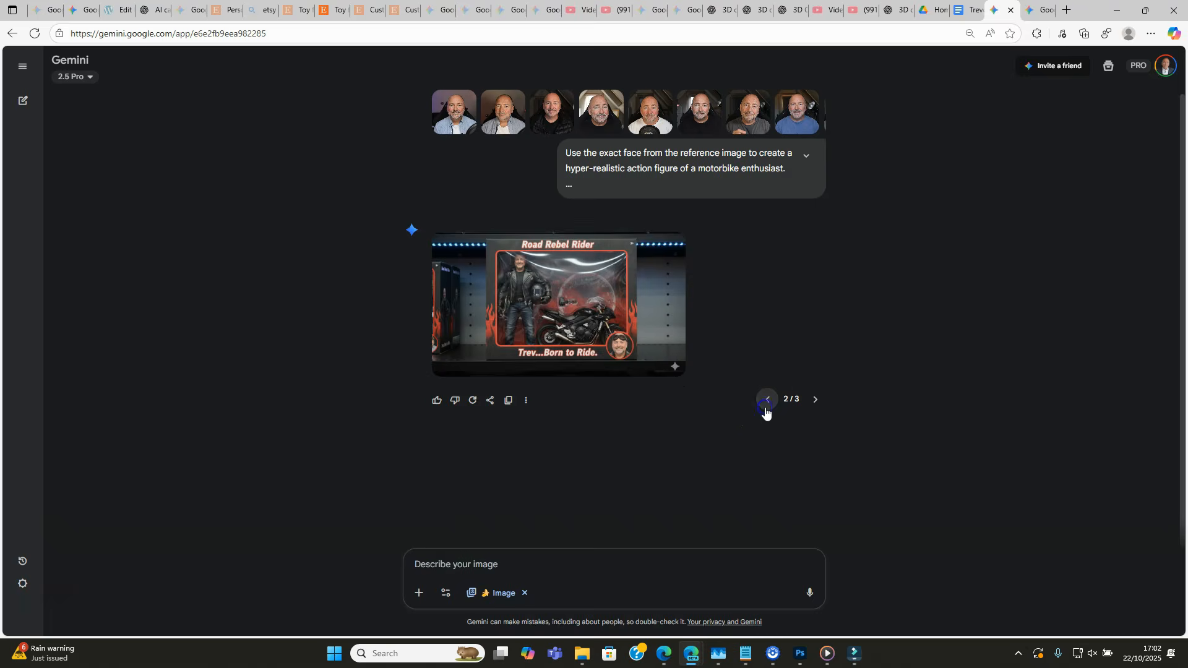
pyautogui.click(767, 399)
pyautogui.click(816, 399)
pyautogui.click(816, 400)
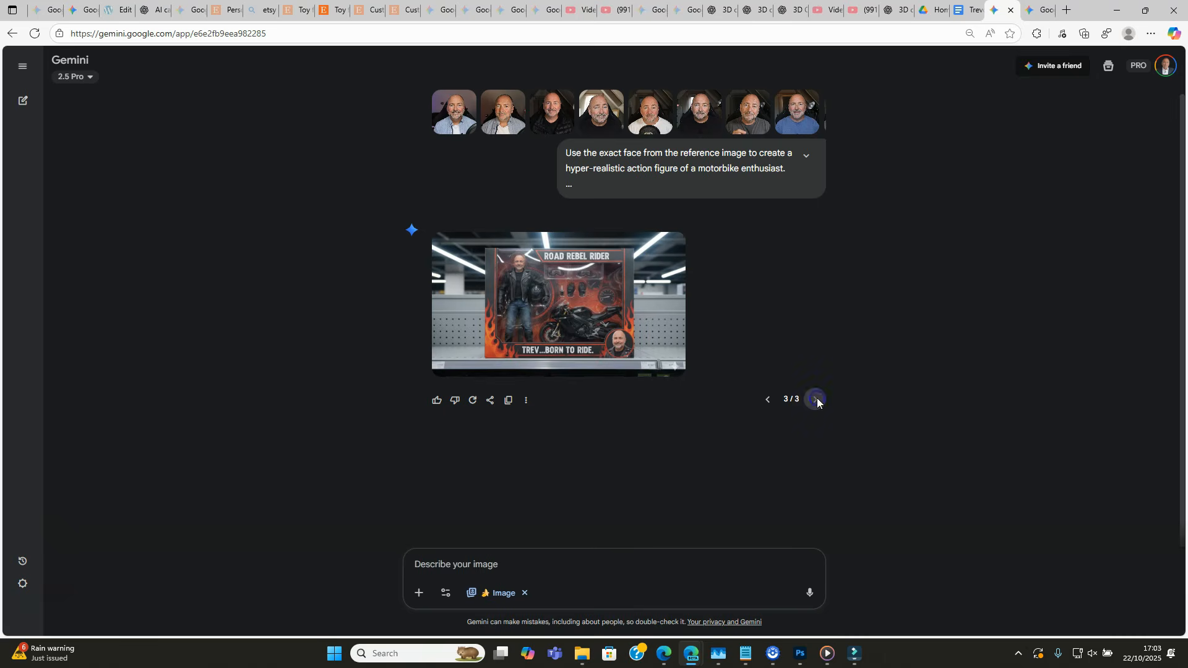
# - Go back through the earlier versions, generate a fourth motorbike figure image and inspect it at full size
pyautogui.click(765, 404)
pyautogui.click(766, 404)
pyautogui.click(475, 403)
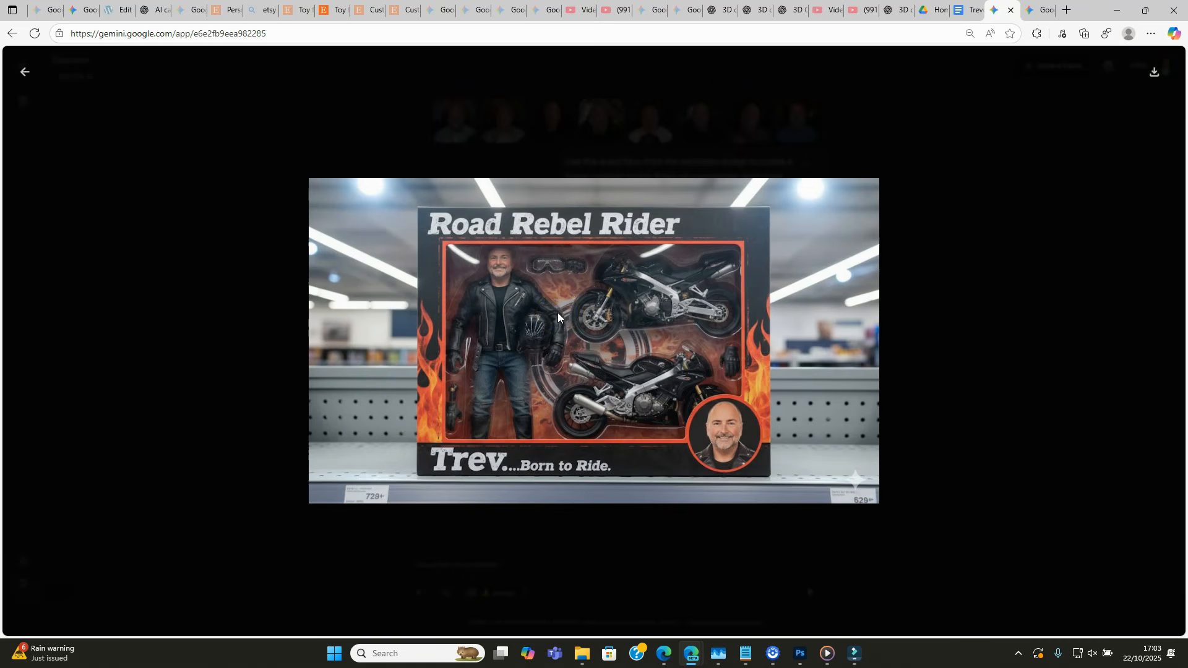
pyautogui.press('Escape')
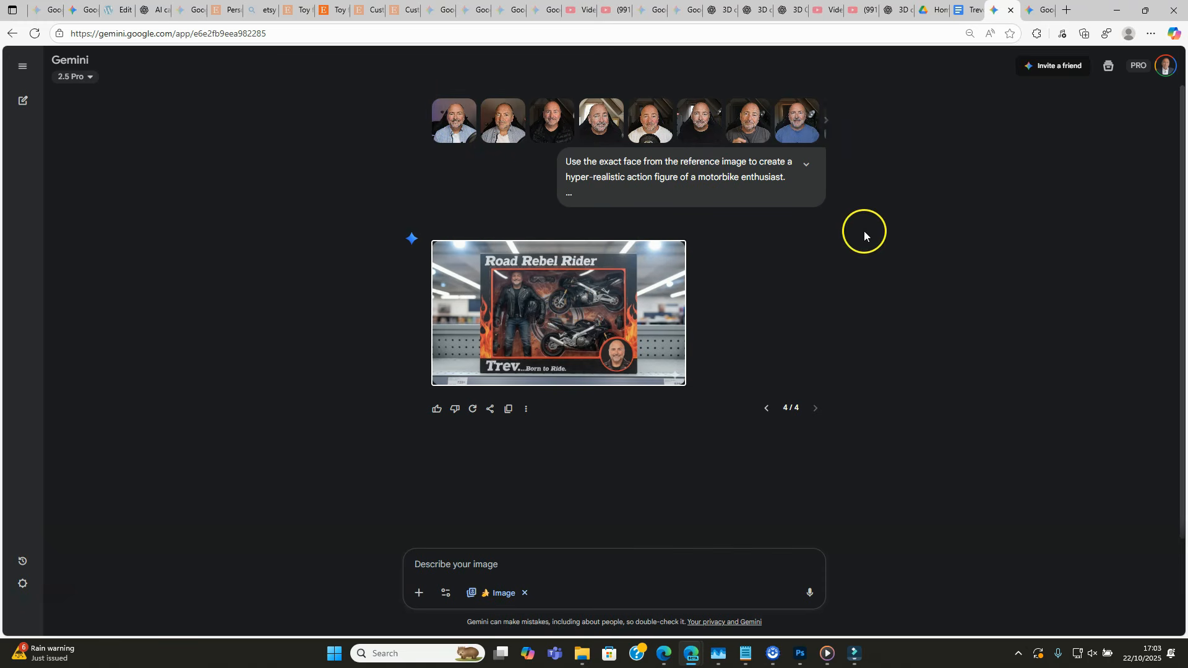
# - Check the remaining reference photos, expand the submitted motorbike figure prompt and copy its full text
pyautogui.click(825, 122)
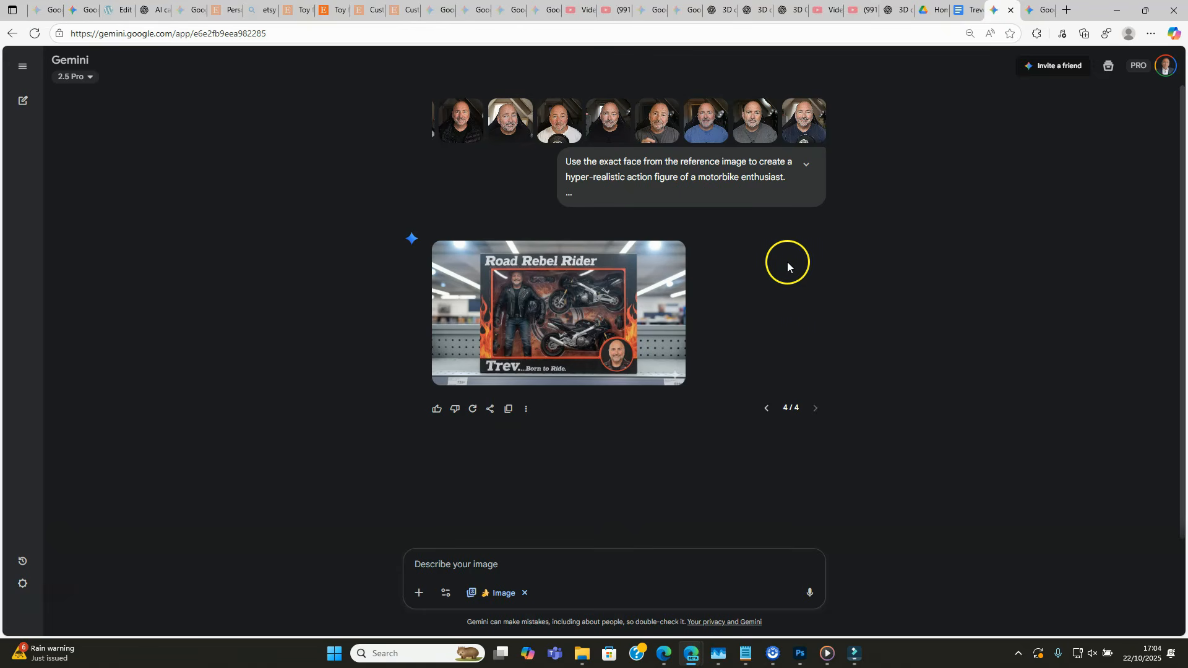
pyautogui.click(805, 164)
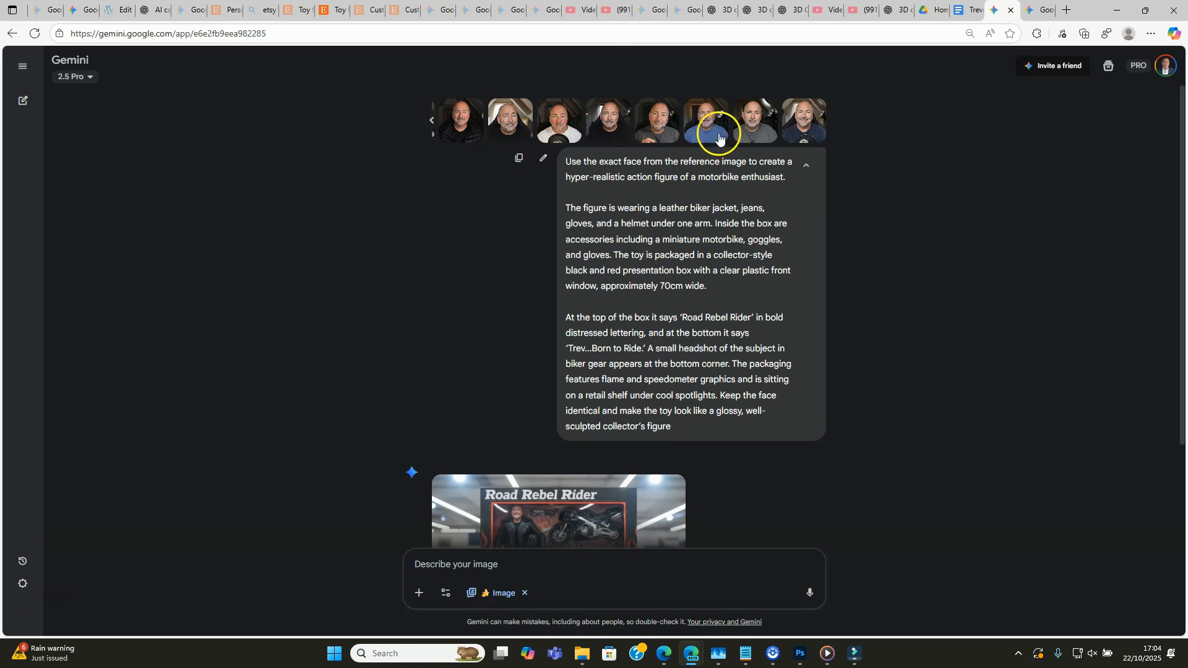
pyautogui.click(720, 328)
pyautogui.hotkey('ctrl', 'a')
pyautogui.click(720, 328)
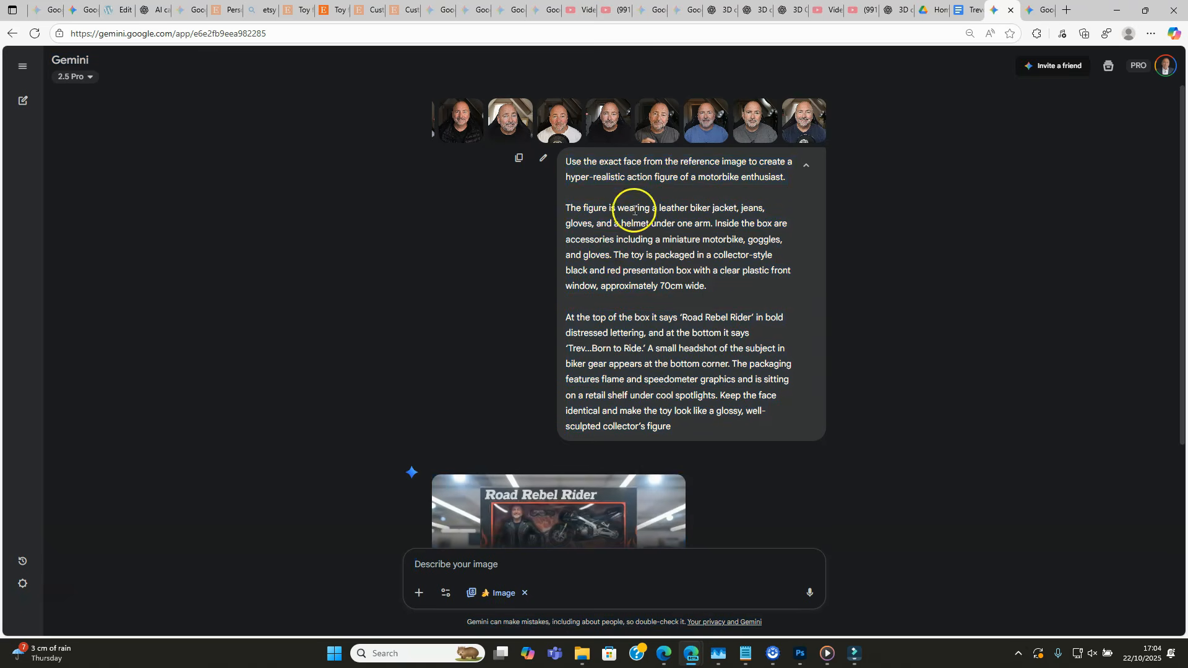
pyautogui.moveTo(565, 161); pyautogui.dragTo(682, 444)
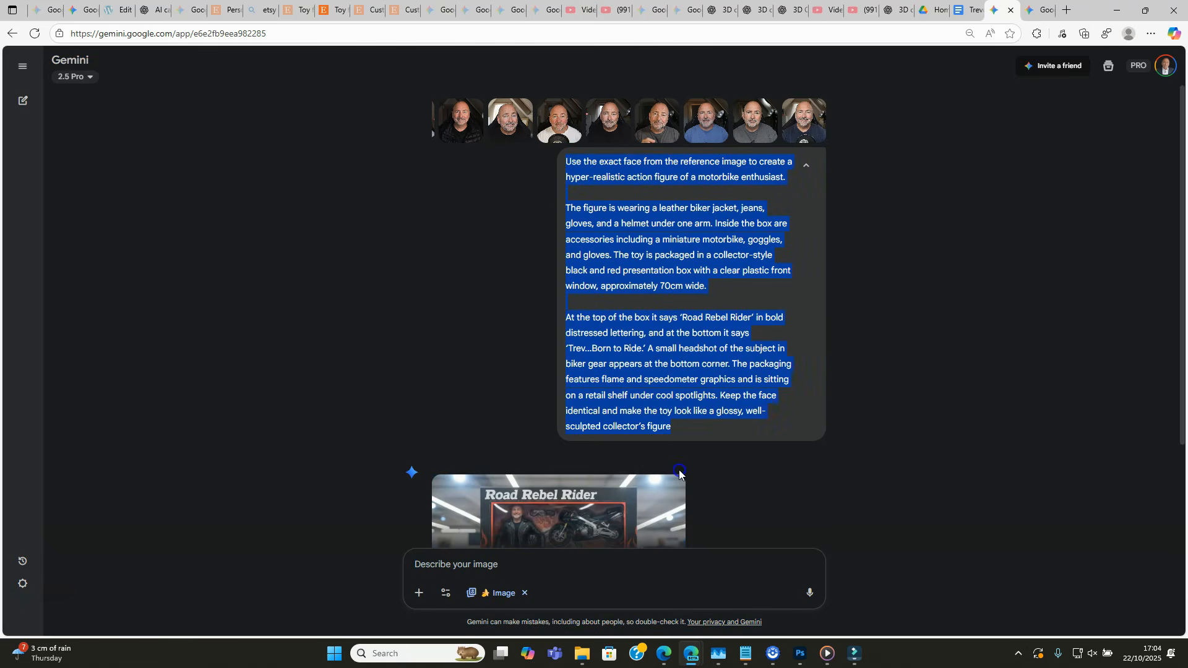
pyautogui.hotkey('ctrl', 'c')
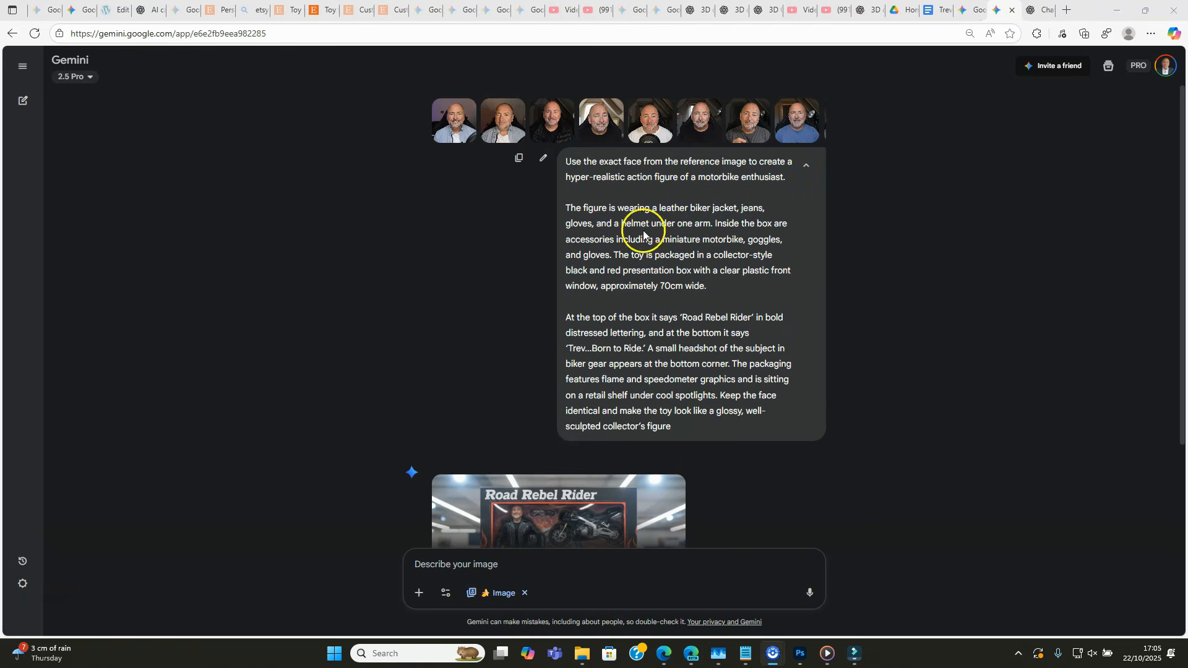
# - Copy the second reference photo from the Gemini chat, paste it into the ChatGPT chat and return to Gemini
pyautogui.rightClick(504, 121)
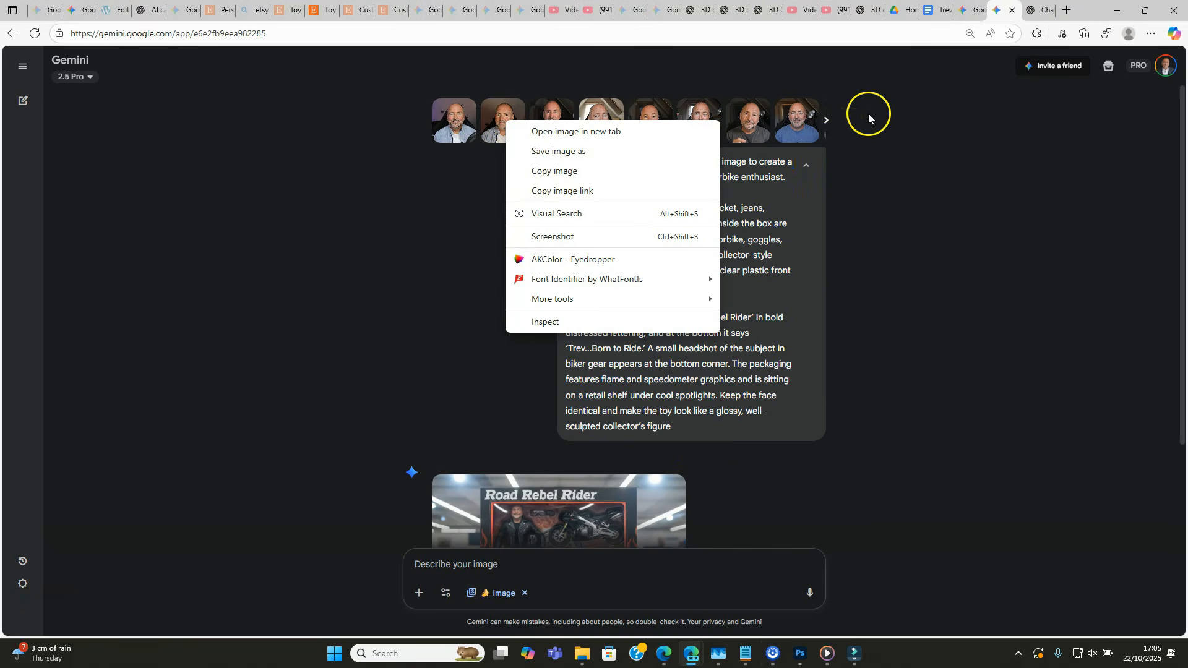
pyautogui.click(539, 172)
pyautogui.click(1034, 9)
pyautogui.hotkey('ctrl', 'v')
pyautogui.click(999, 9)
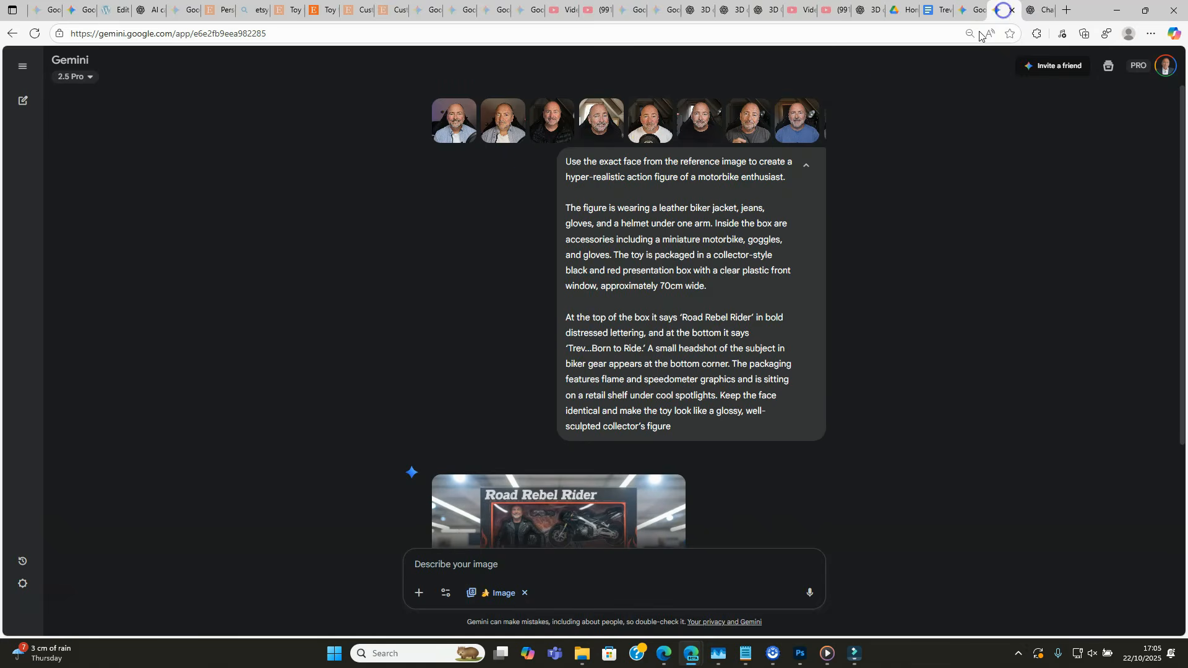
# - Copy the third and fourth reference photos from the Gemini chat and paste each into the ChatGPT message
pyautogui.rightClick(555, 131)
pyautogui.click(598, 172)
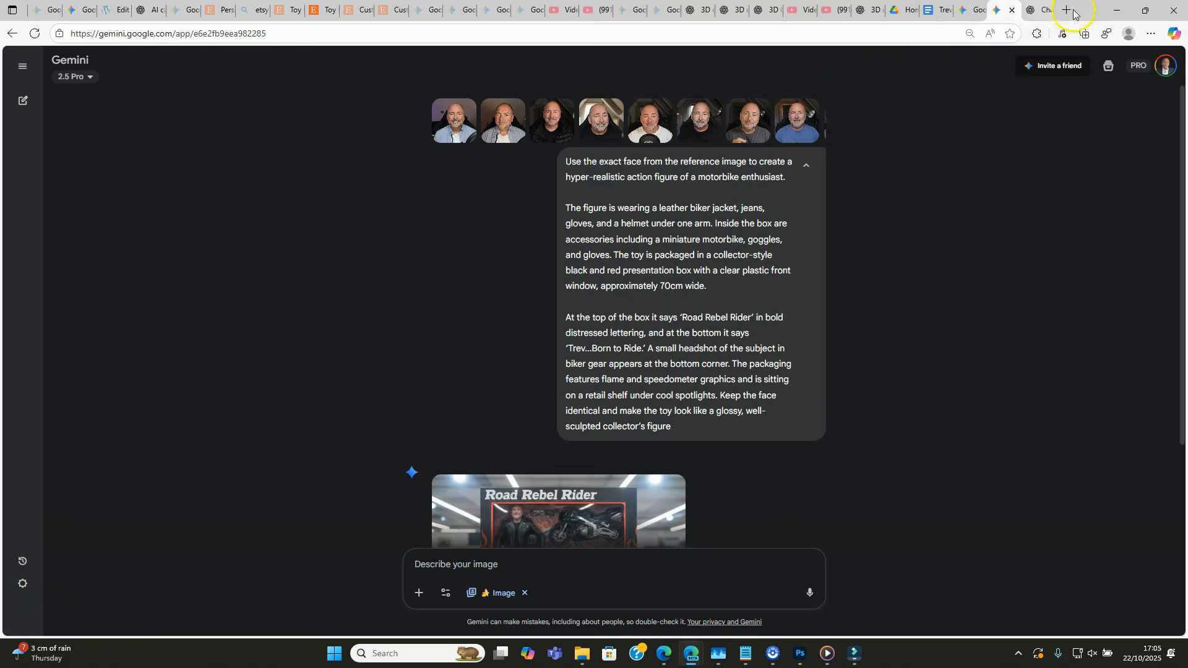
pyautogui.click(1039, 9)
pyautogui.hotkey('ctrl', 'v')
pyautogui.click(997, 9)
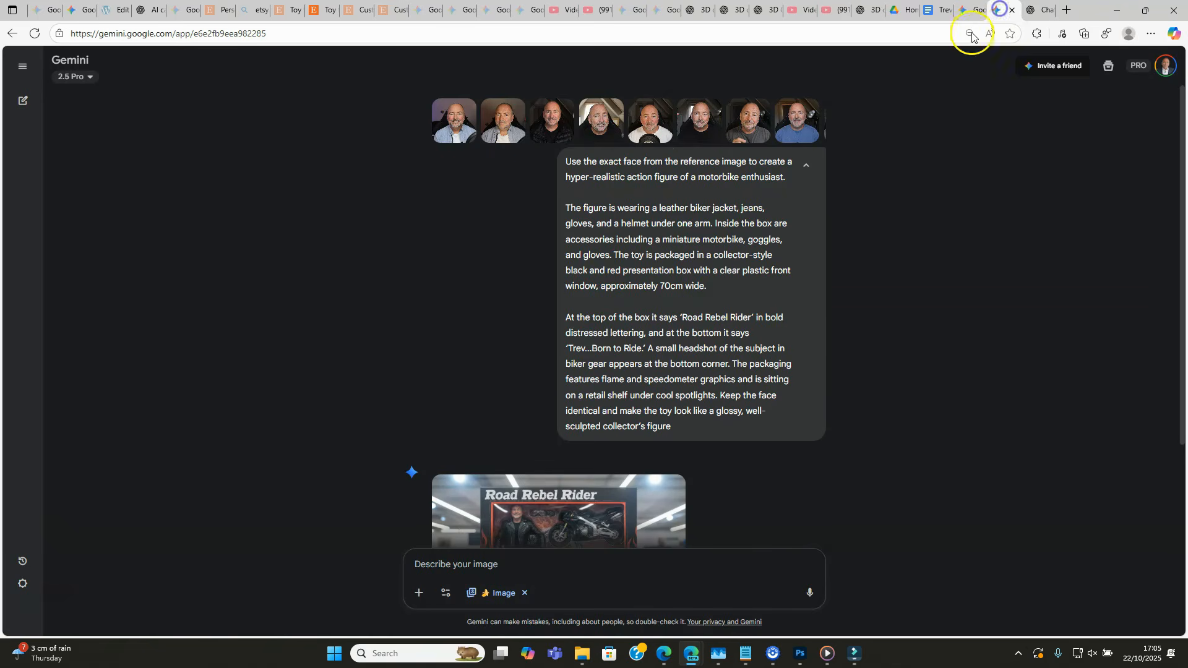
pyautogui.rightClick(593, 118)
pyautogui.click(637, 175)
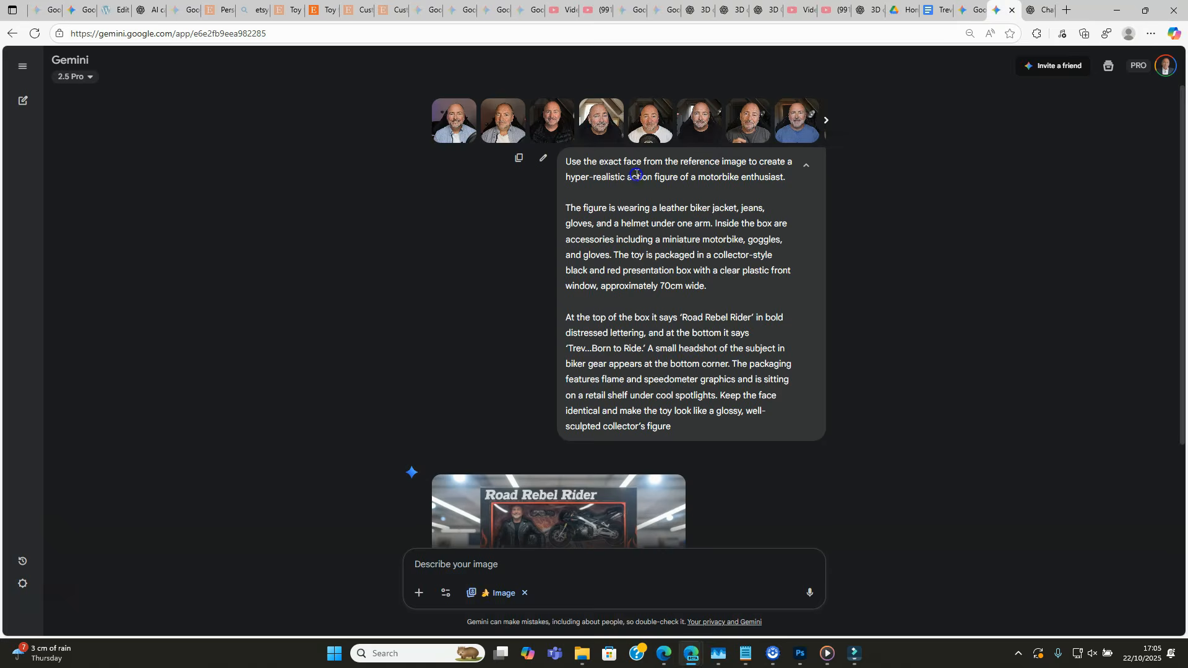
pyautogui.click(1039, 10)
pyautogui.hotkey('ctrl', 'v')
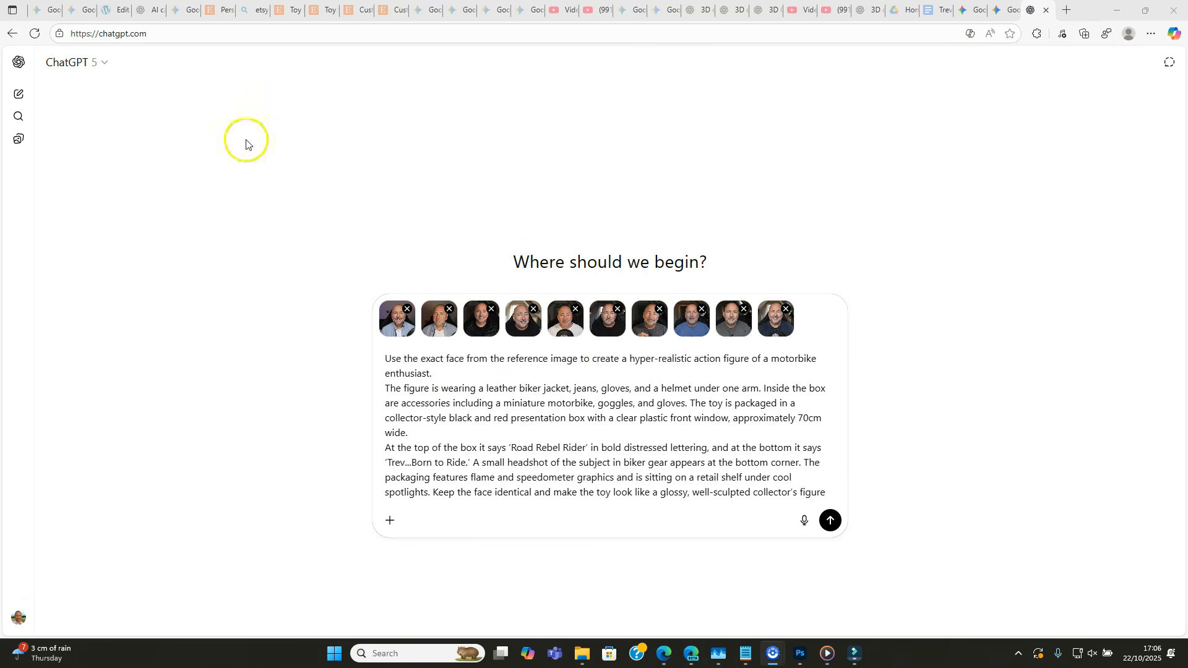
# - Submit the motorbike figure prompt with its reference photos in ChatGPT and inspect the generated image at full size
pyautogui.click(831, 521)
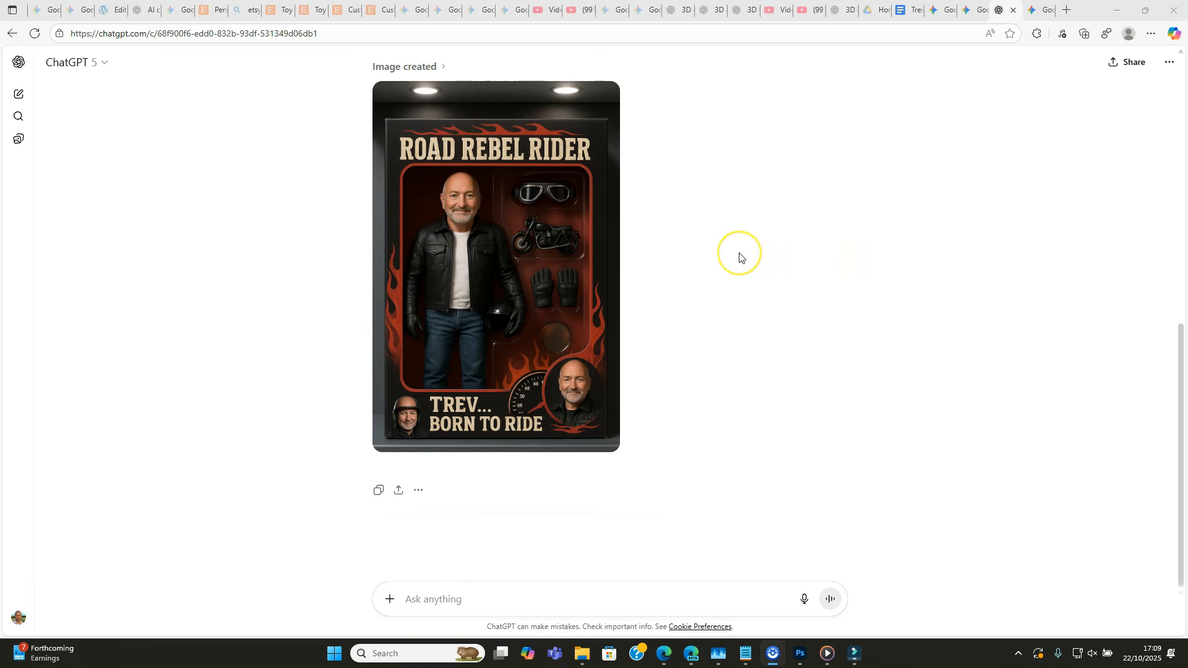
pyautogui.click(476, 239)
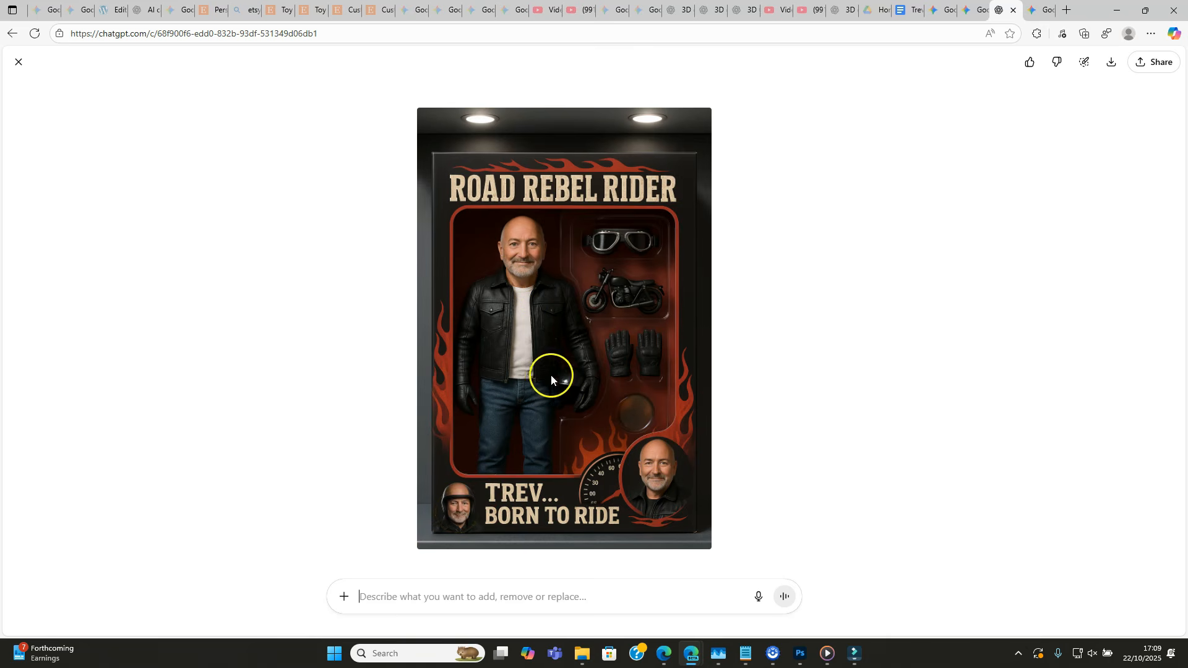
pyautogui.press('Escape')
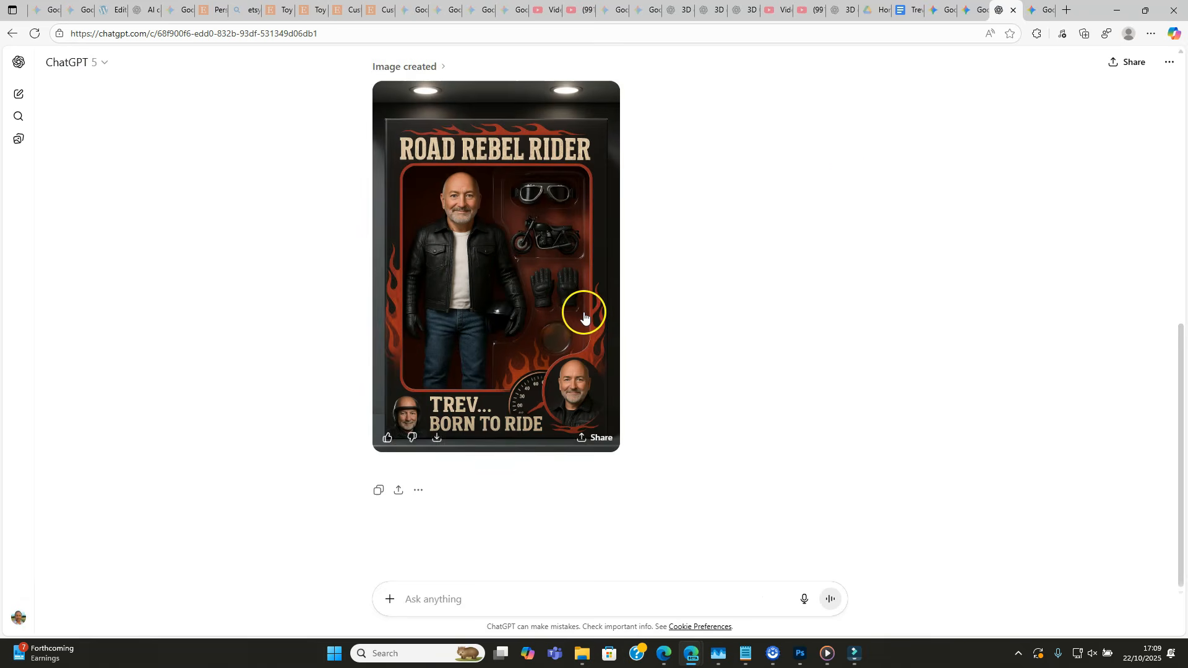
# - Switch back to the Gemini motorbike chat and view its fourth figure image at full size for comparison
pyautogui.click(969, 16)
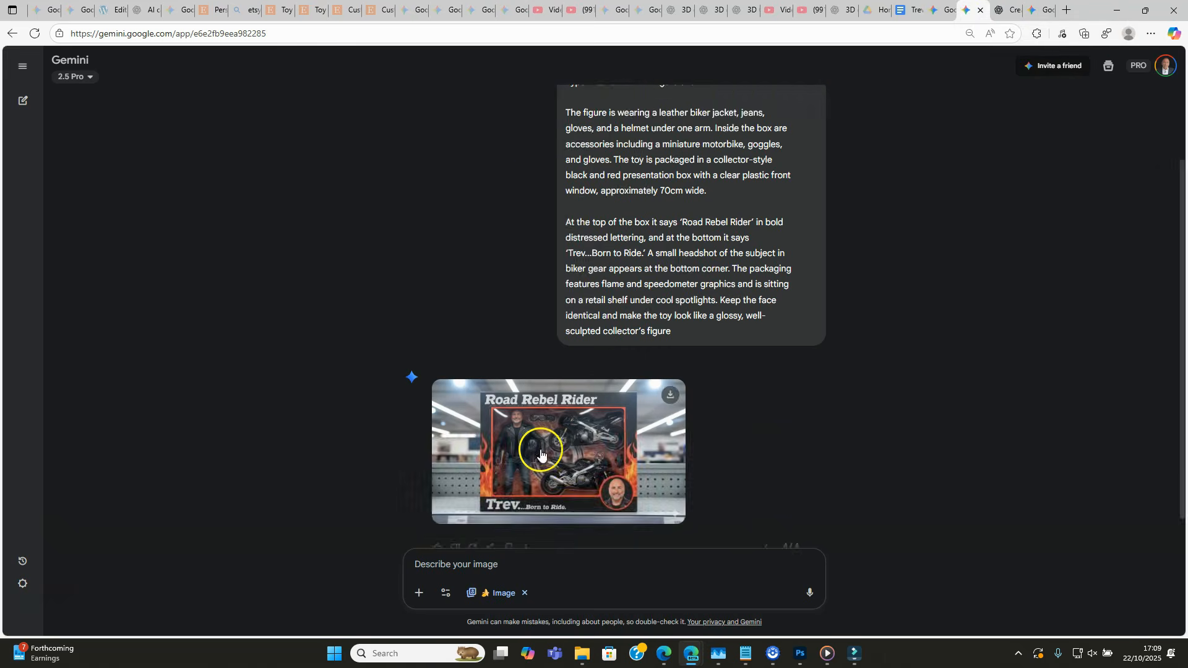
pyautogui.click(578, 393)
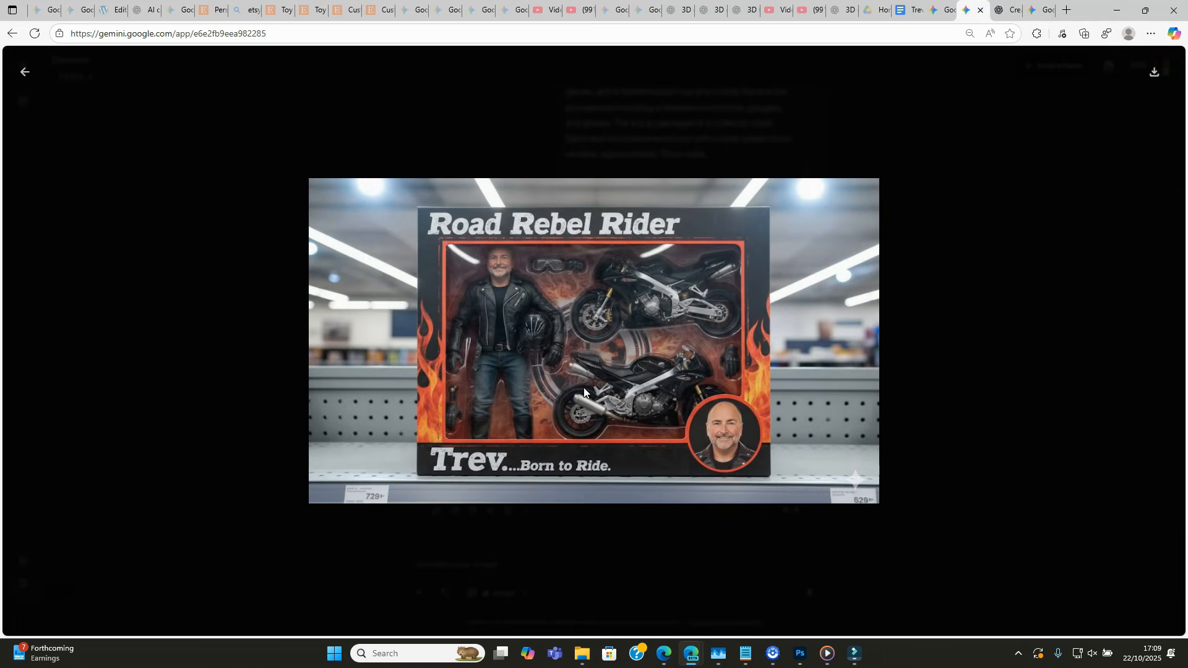
pyautogui.click(585, 387)
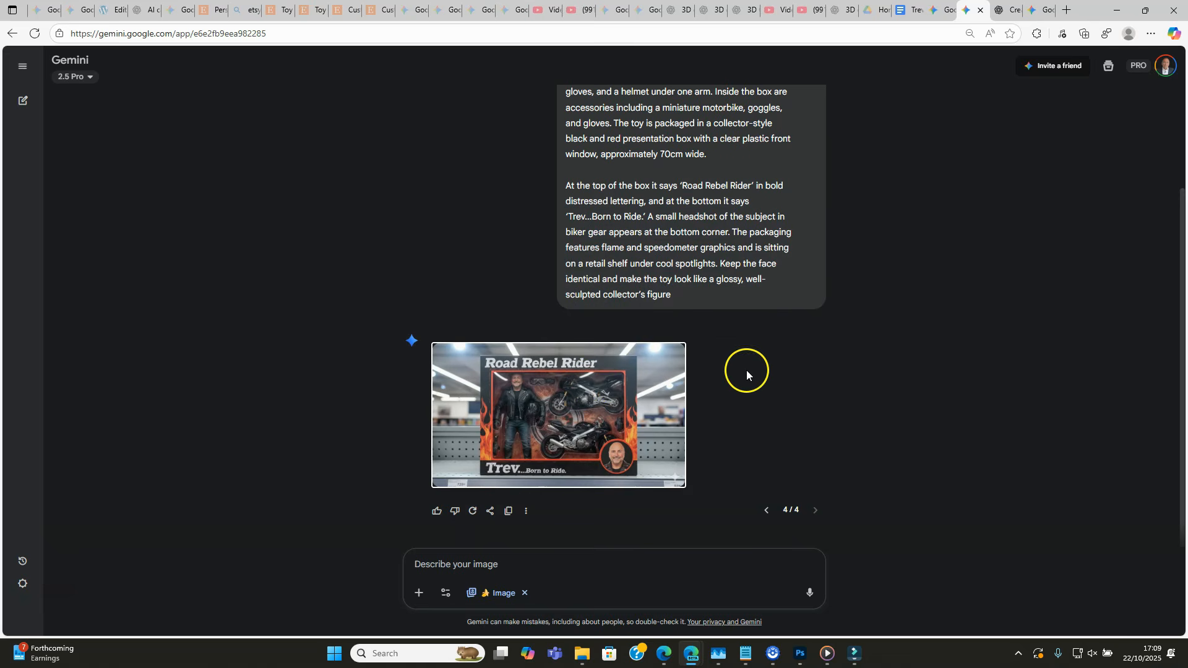
# - Switch to the new Gemini chat holding the dedicated runner figure prompt, review the text and submit it with the reference photos
pyautogui.click(1039, 9)
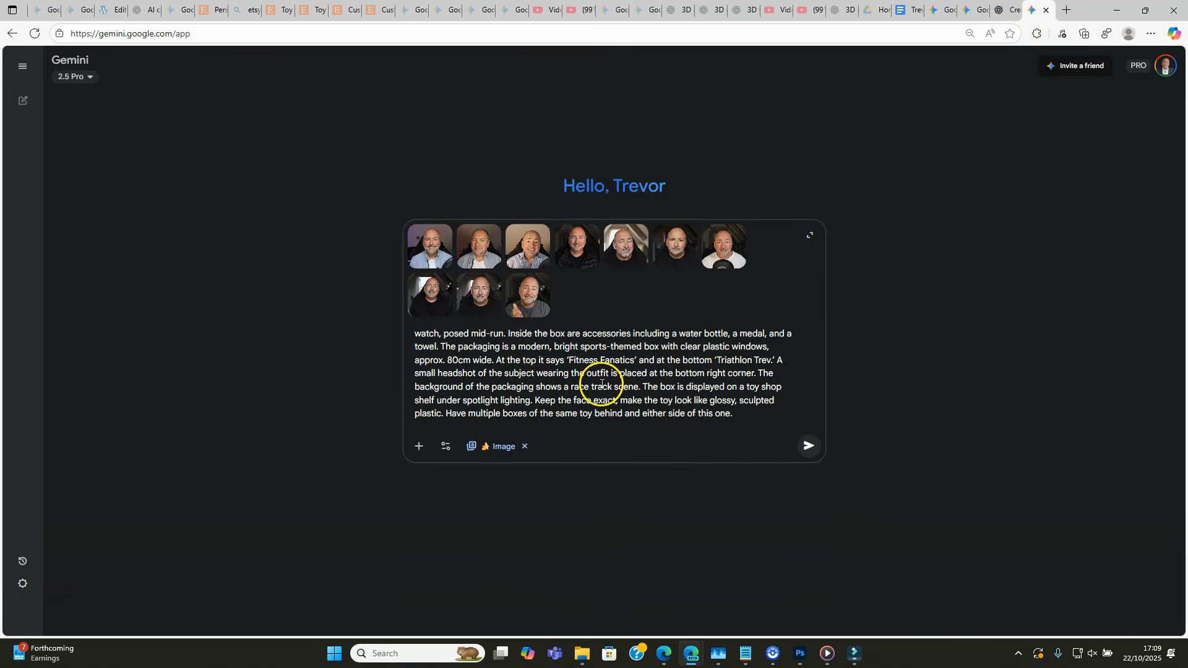
pyautogui.scroll(2, 610, 359)
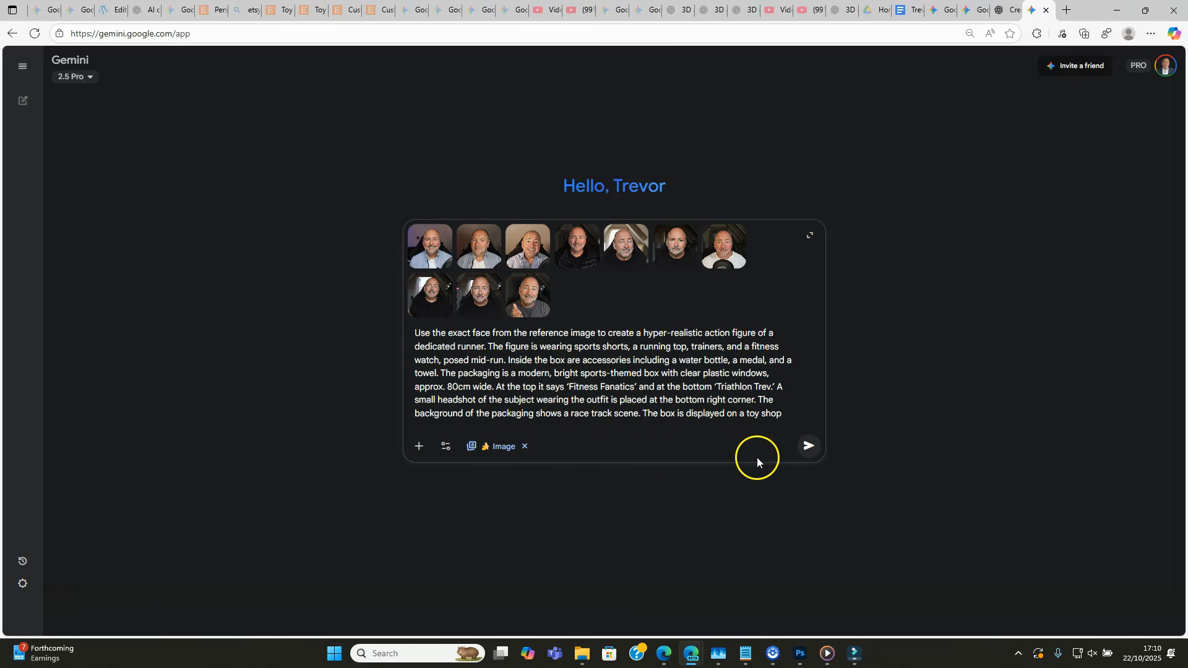
pyautogui.click(811, 451)
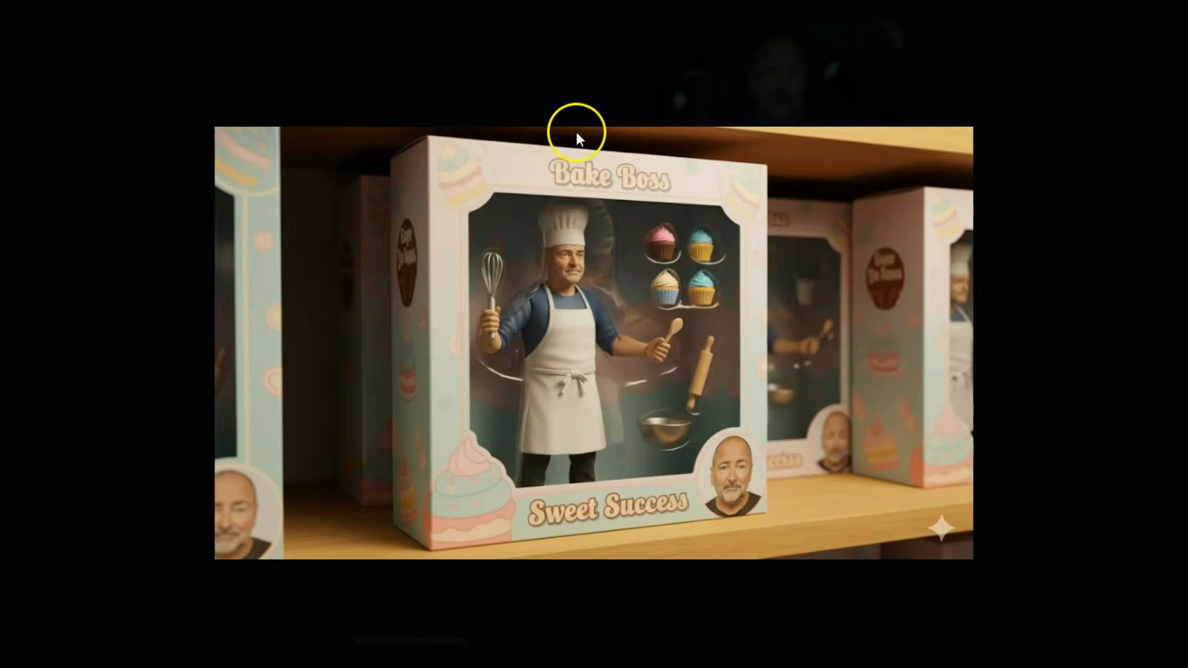
# - Go back through the four 'Bake Boss' baker figure versions, inspecting the earlier ones at full size
pyautogui.click(1170, 385)
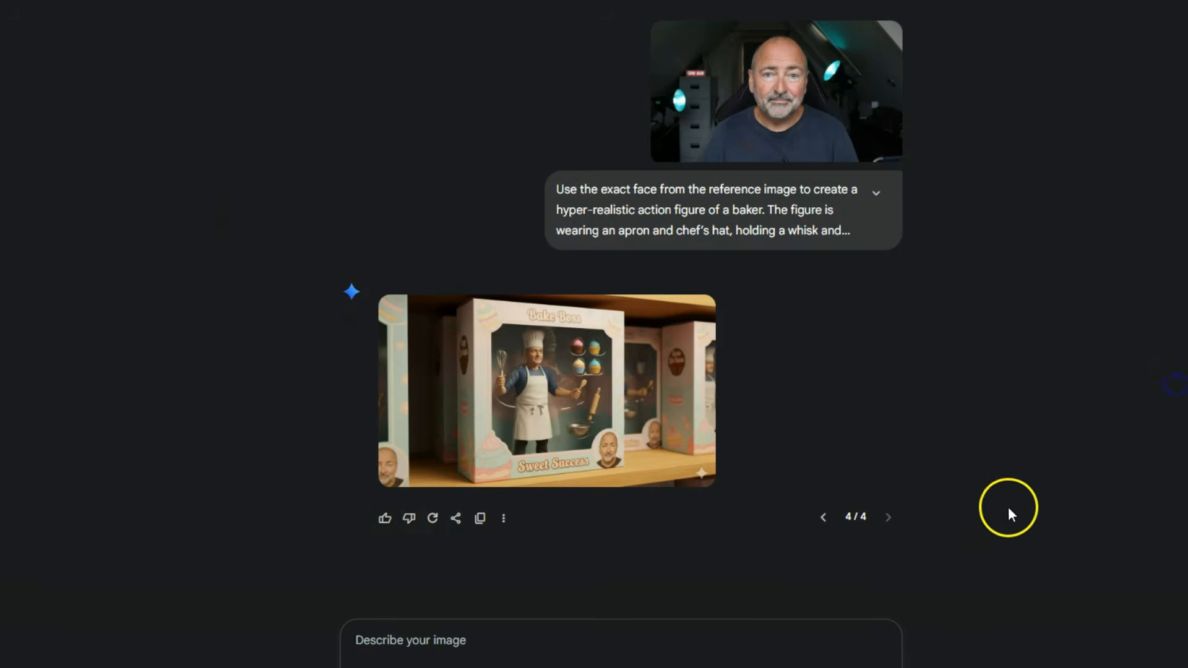
pyautogui.click(824, 514)
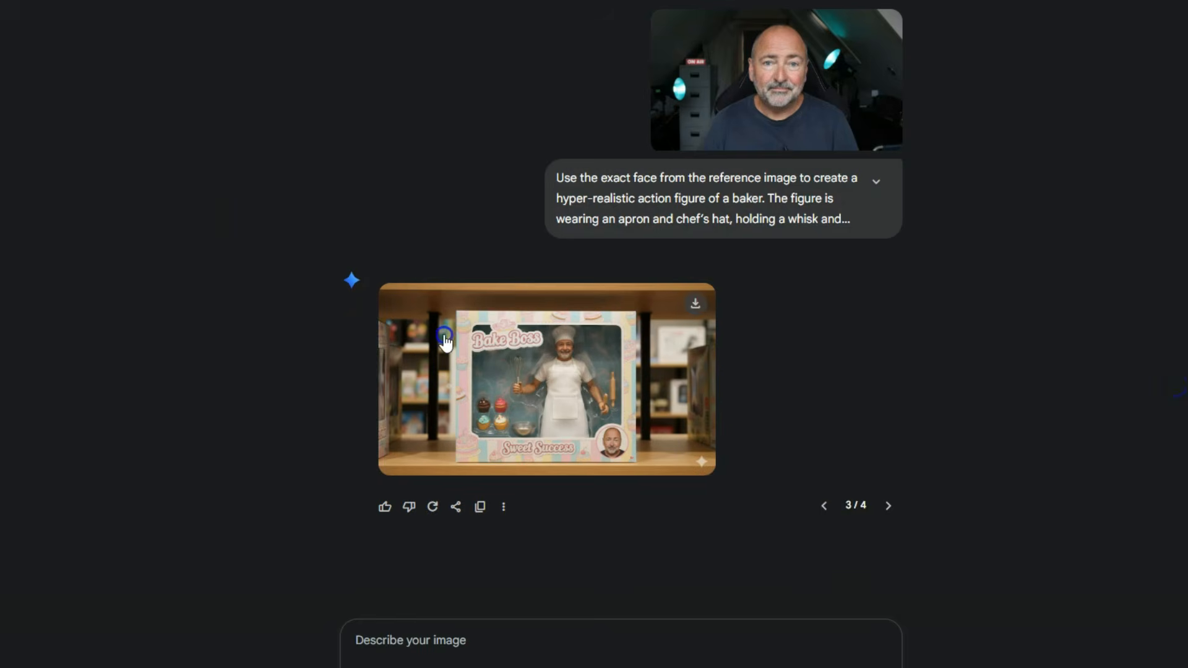
pyautogui.click(652, 365)
pyautogui.press('Escape')
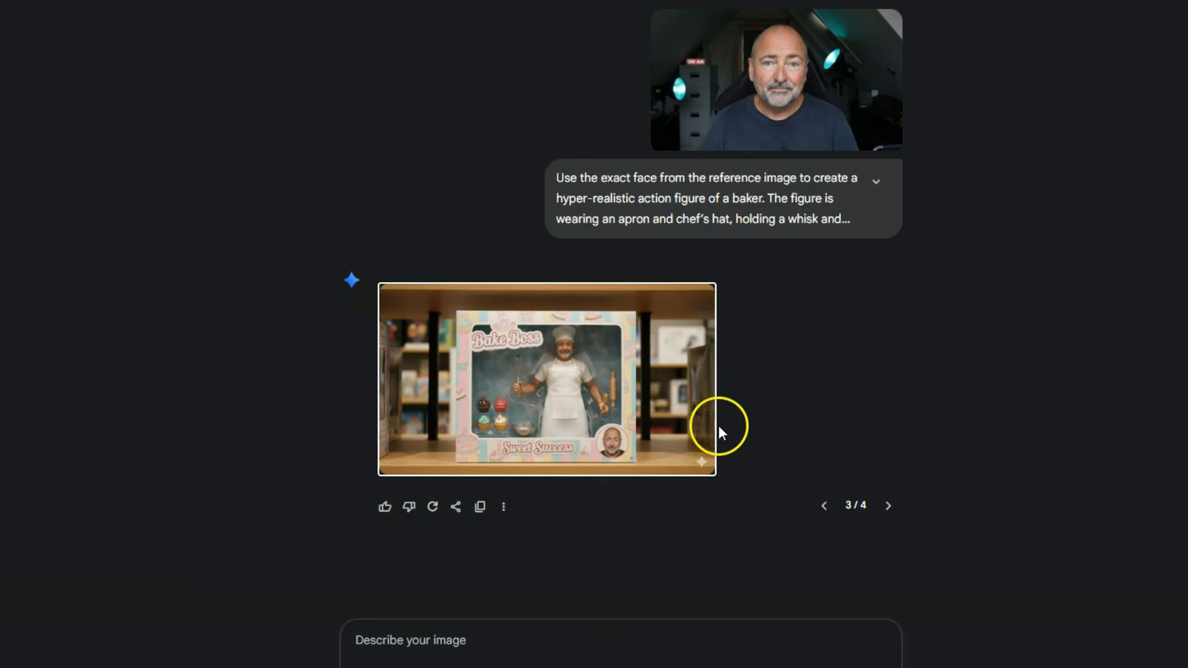
pyautogui.click(822, 507)
pyautogui.click(627, 359)
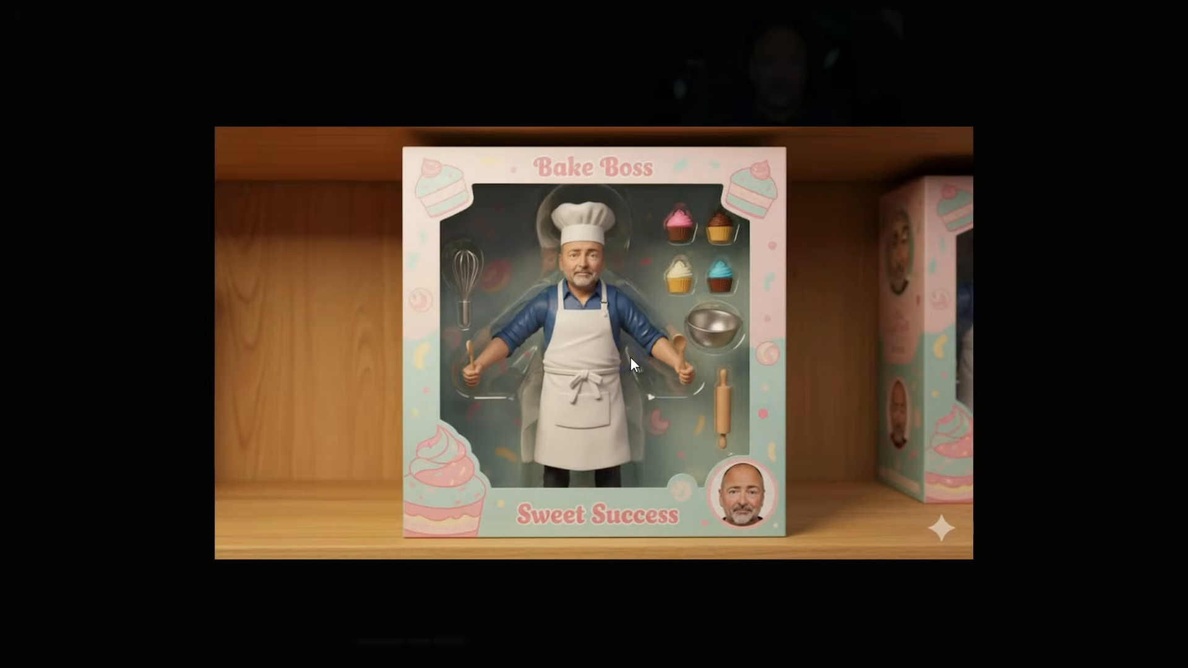
pyautogui.press('Escape')
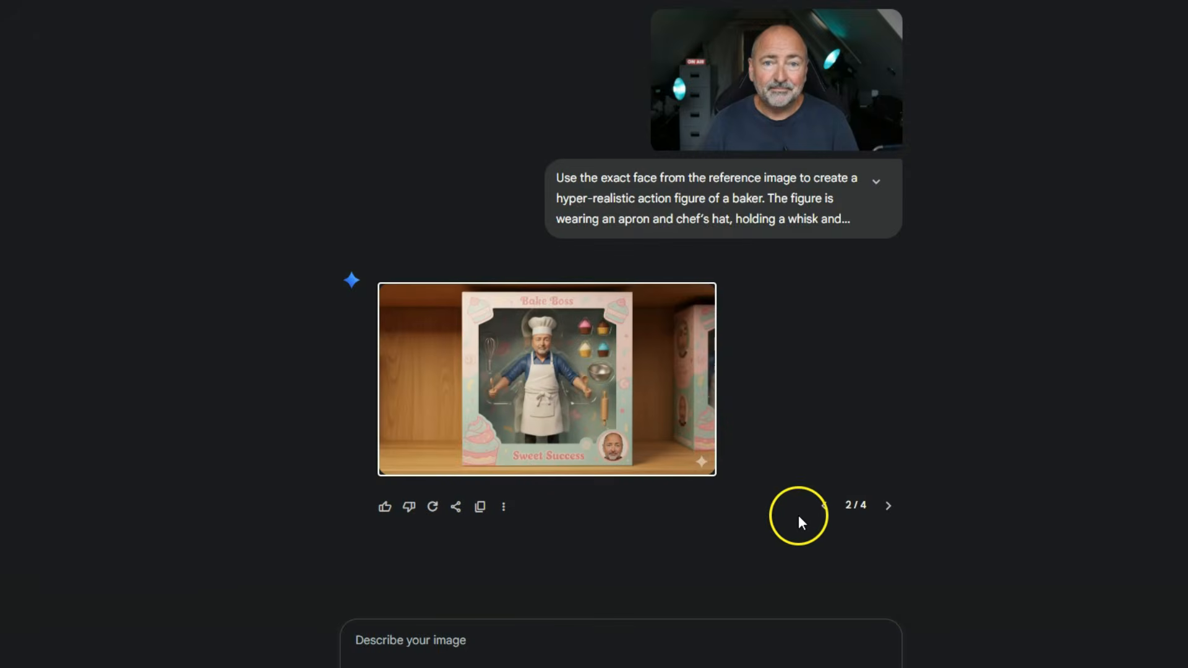
pyautogui.click(826, 507)
pyautogui.click(622, 370)
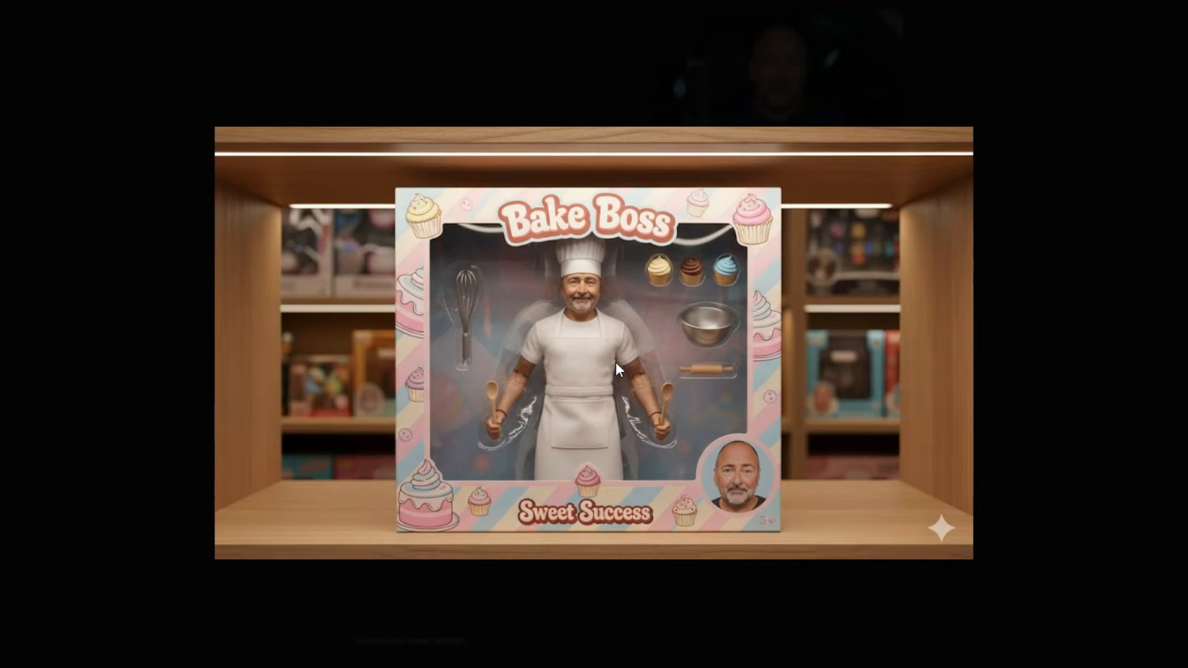
pyautogui.press('Escape')
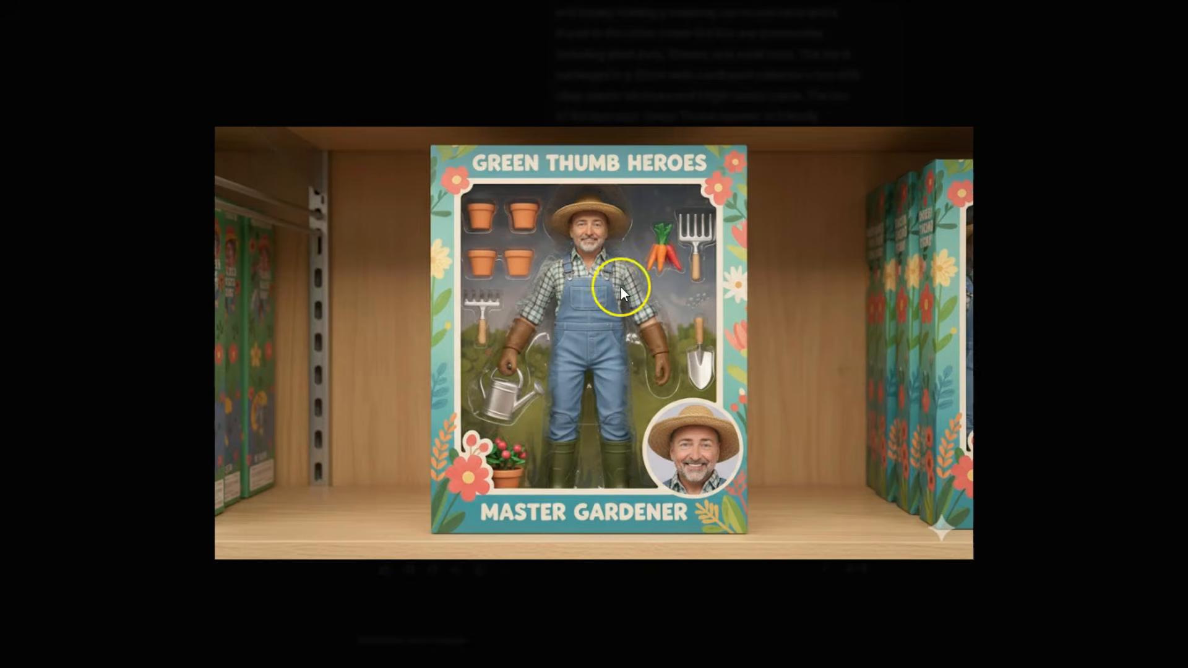
# - Close the full-size 'Green Thumb Heroes' gardener image and open its first version at full size
pyautogui.press('Escape')
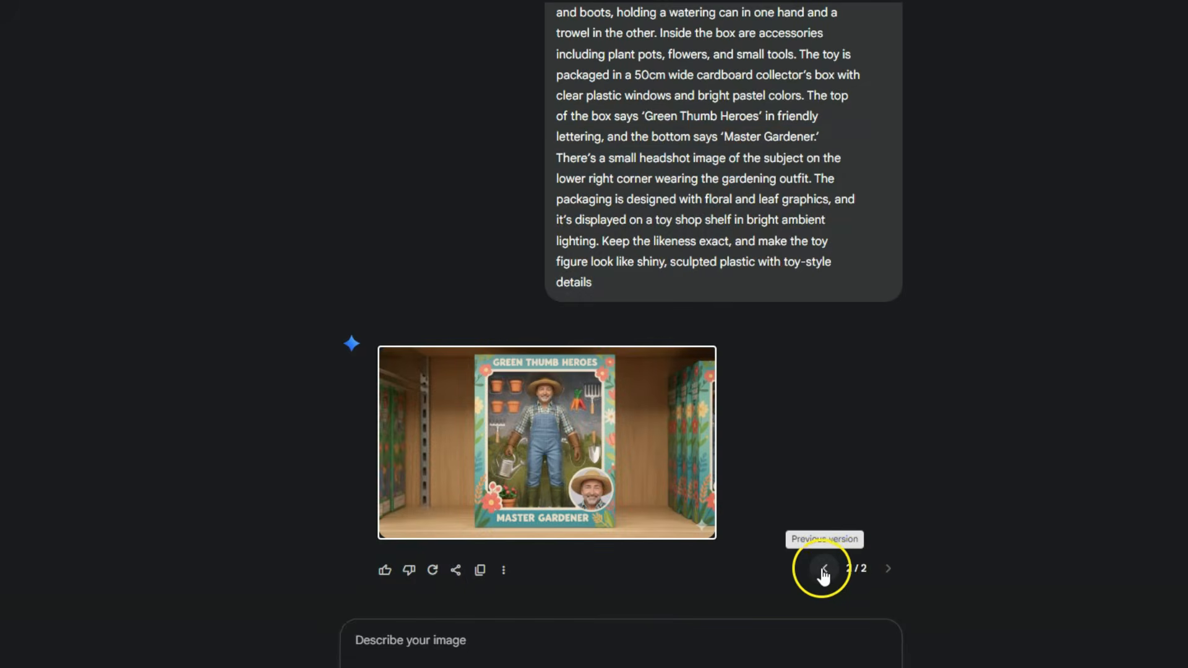
pyautogui.click(823, 568)
pyautogui.click(651, 425)
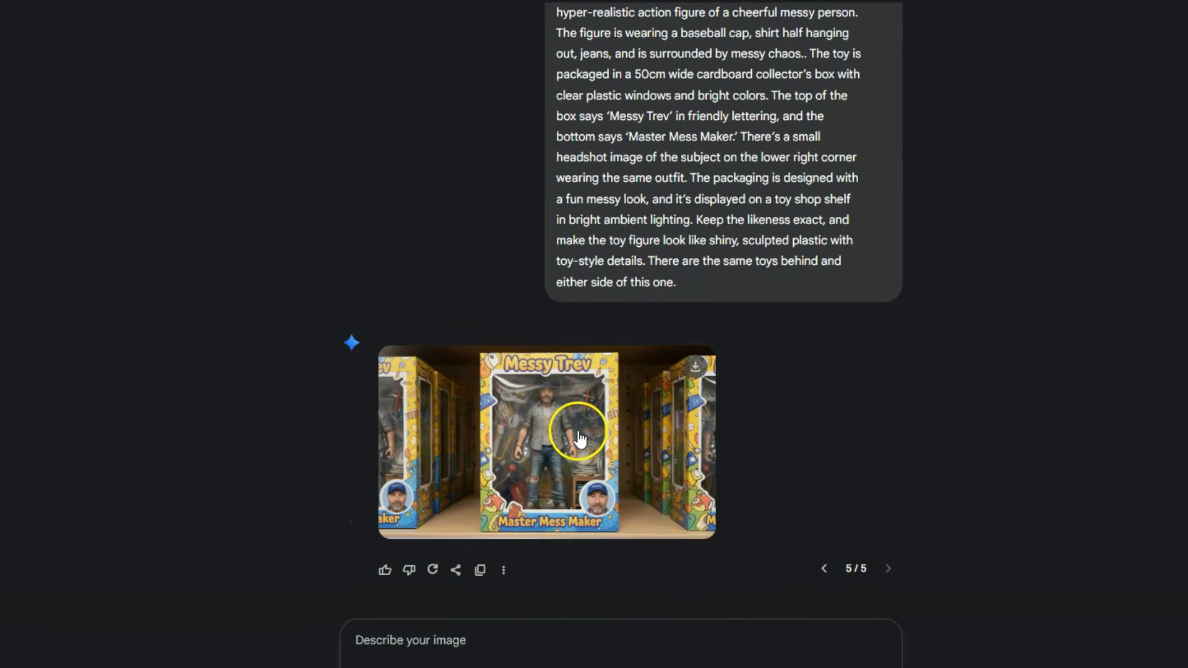
# - Inspect the fifth 'Master Mess Maker' figure version at full size, go back to the first version and inspect it too
pyautogui.click(585, 423)
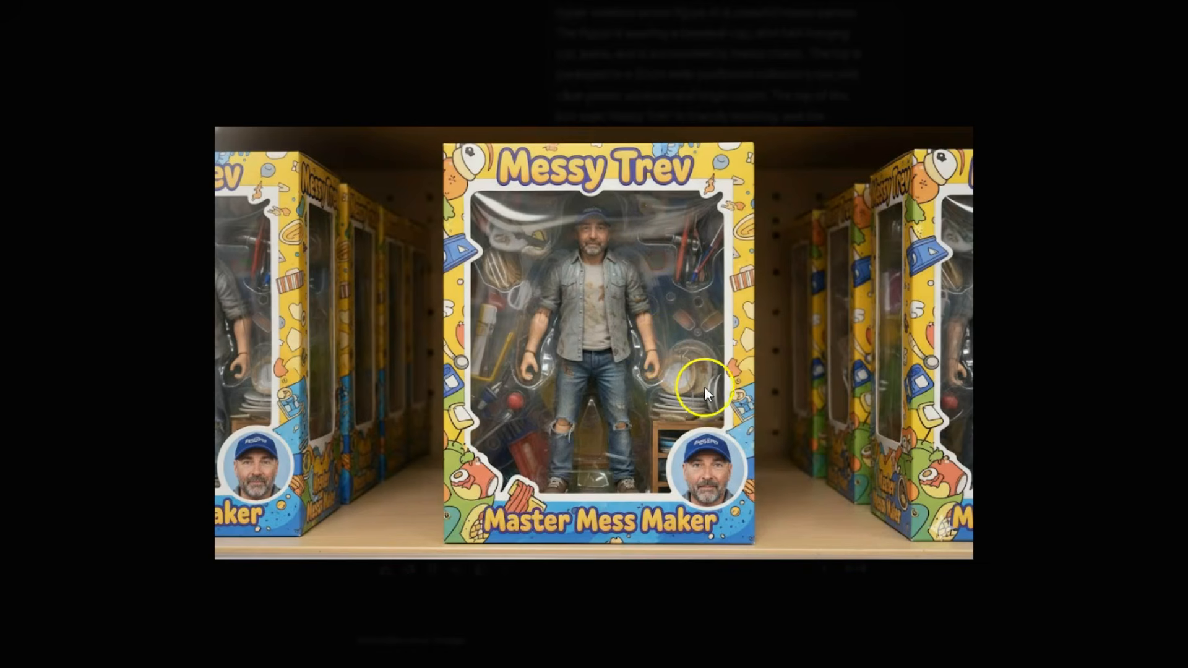
pyautogui.click(717, 461)
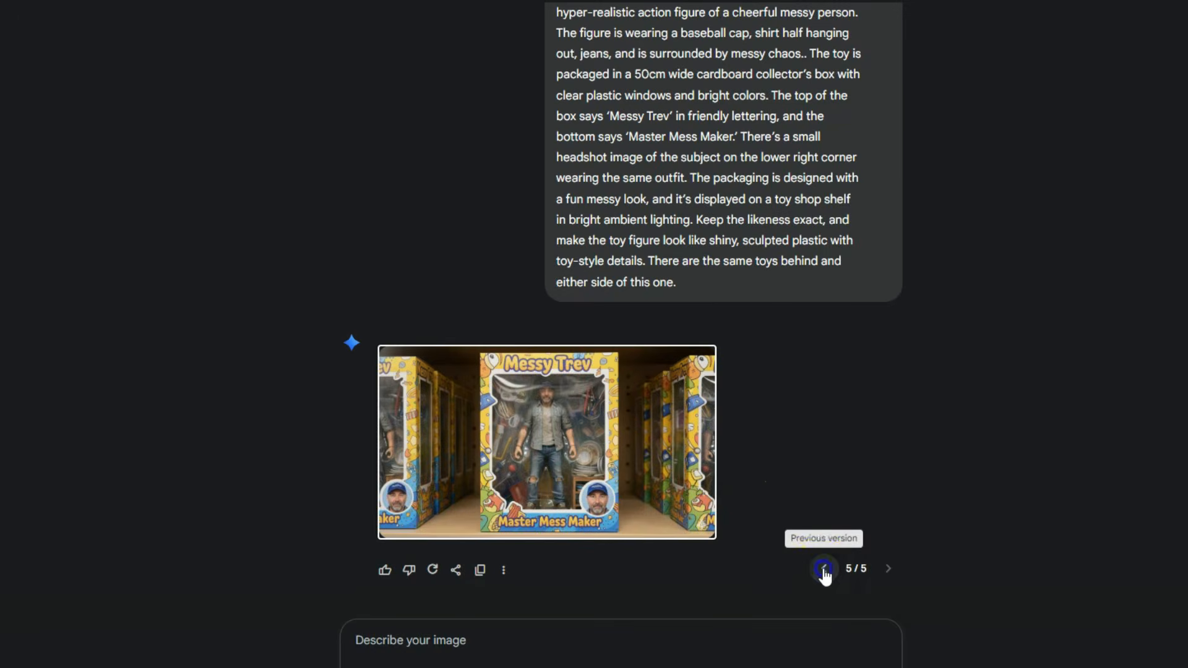
pyautogui.click(824, 569)
pyautogui.click(824, 569)
pyautogui.click(824, 569)
pyautogui.click(823, 569)
pyautogui.click(568, 457)
pyautogui.click(753, 443)
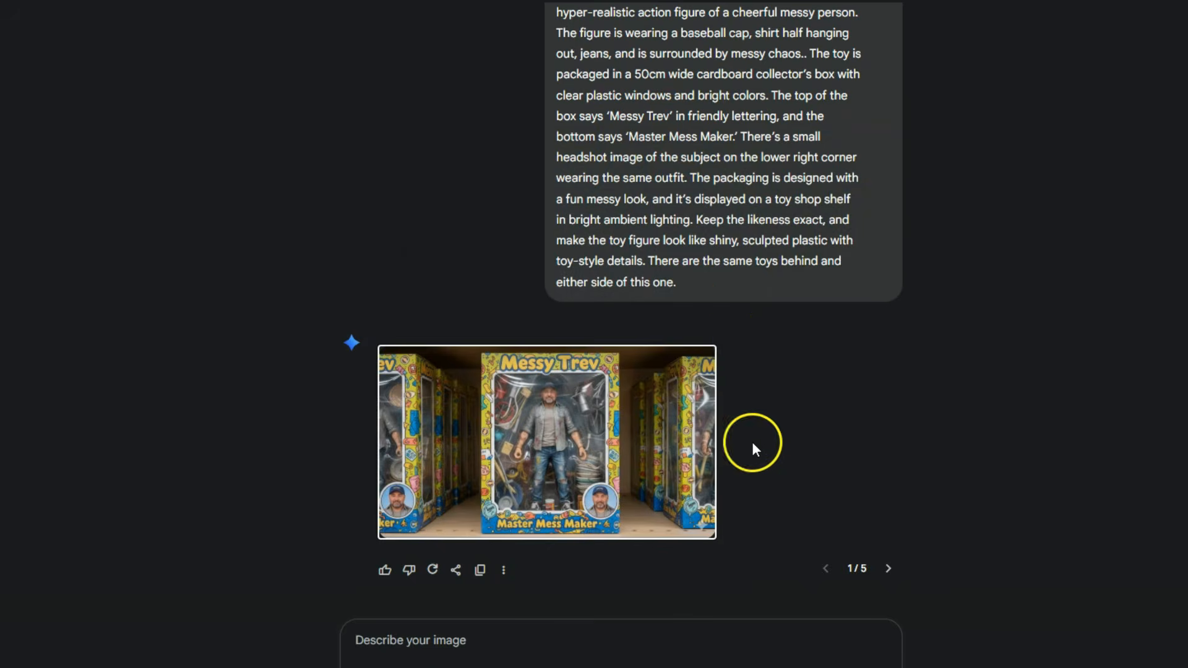
# - Step forward through the second, third and fourth 'Master Mess Maker' versions, inspecting each at full size
pyautogui.click(888, 568)
pyautogui.click(694, 427)
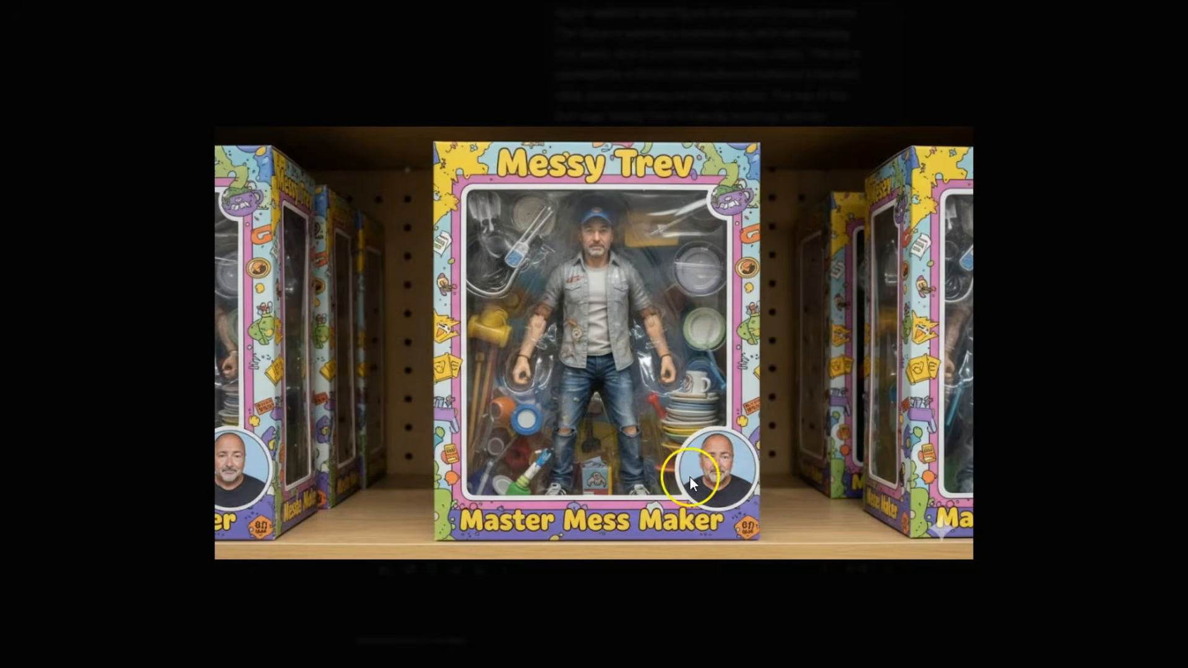
pyautogui.click(588, 276)
pyautogui.click(891, 569)
pyautogui.click(592, 401)
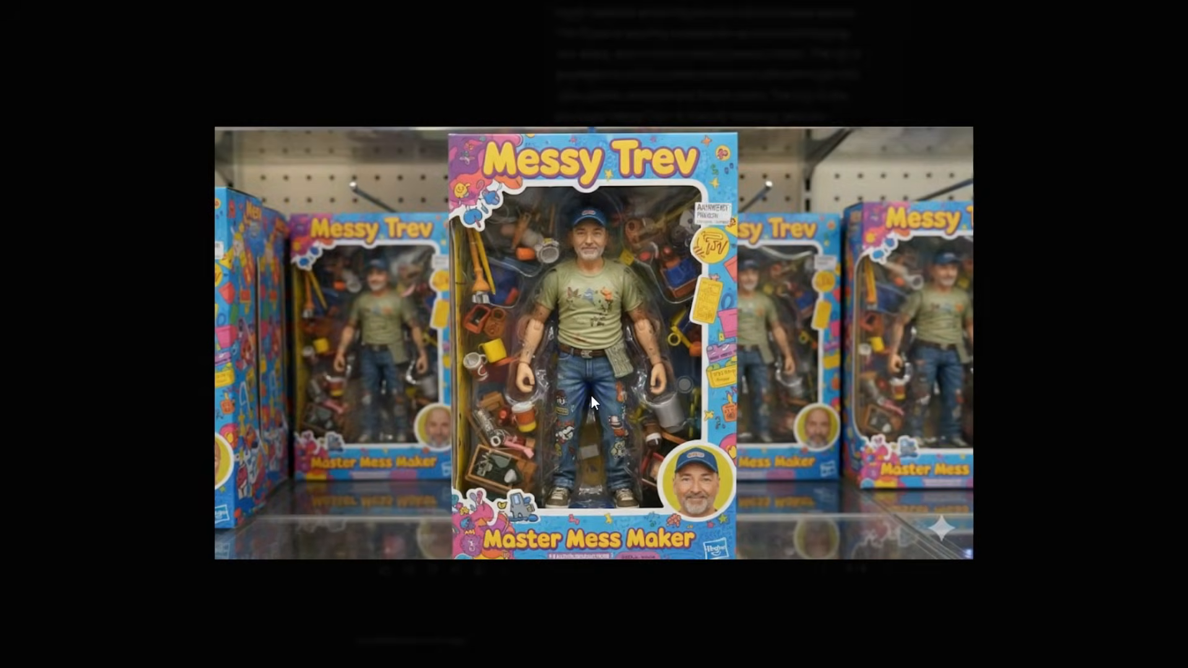
pyautogui.click(592, 401)
pyautogui.click(889, 568)
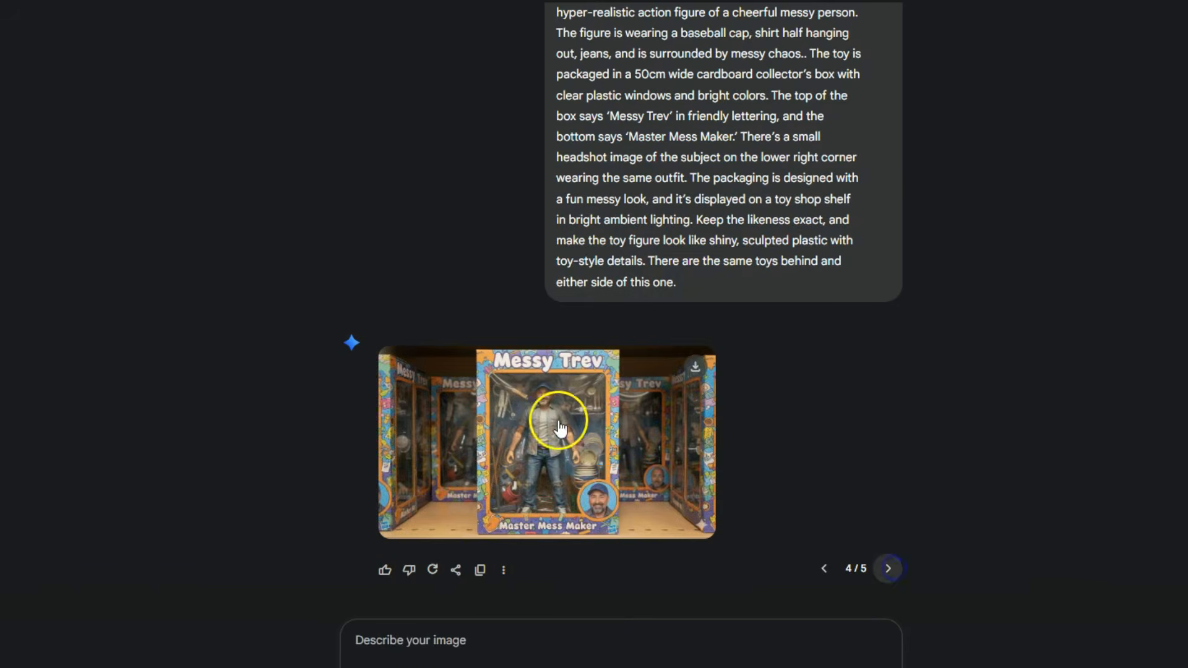
pyautogui.click(560, 427)
pyautogui.click(620, 334)
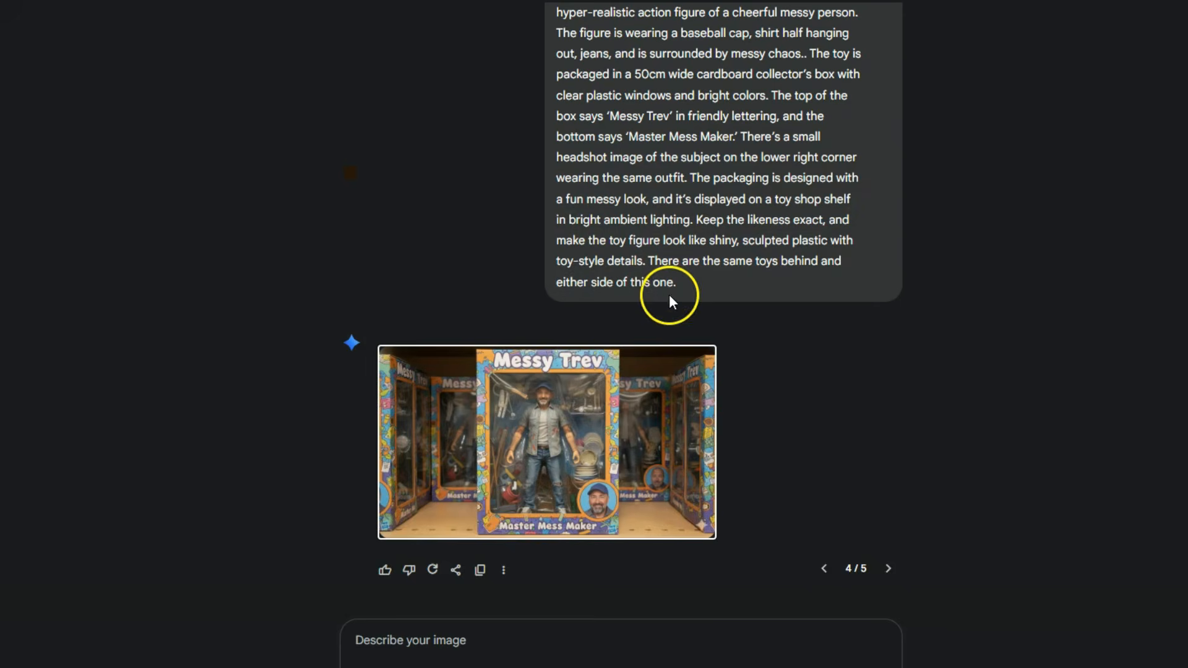
pyautogui.scroll(3, 684, 266)
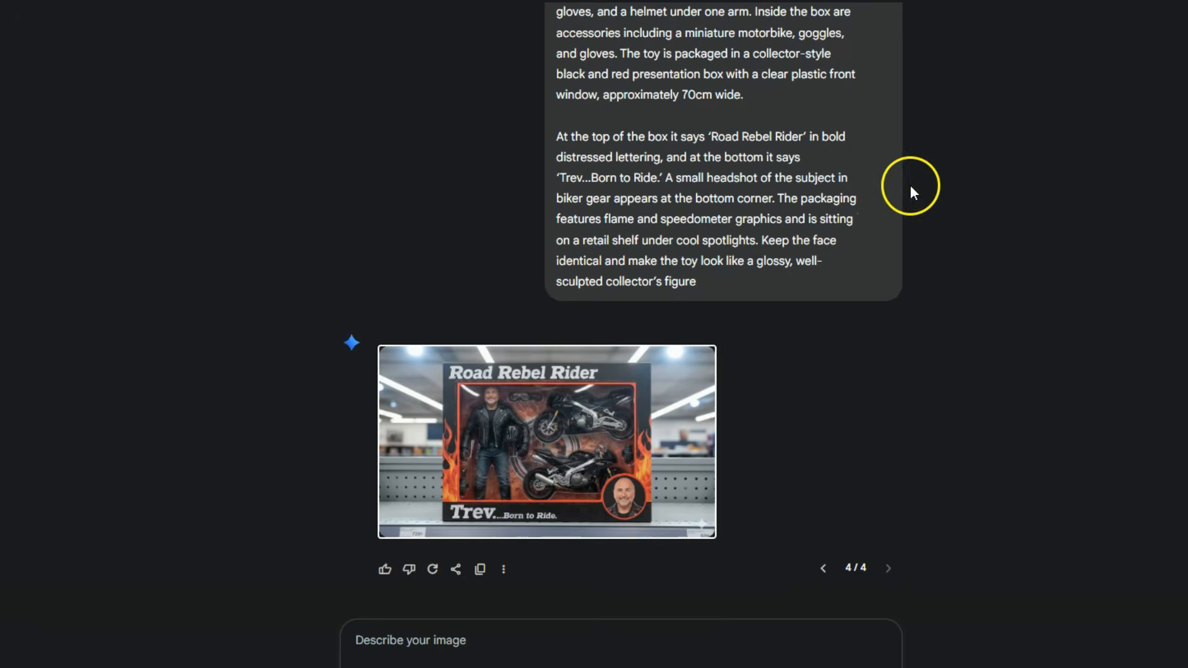
pyautogui.scroll(3, 912, 176)
pyautogui.scroll(-3, 804, 220)
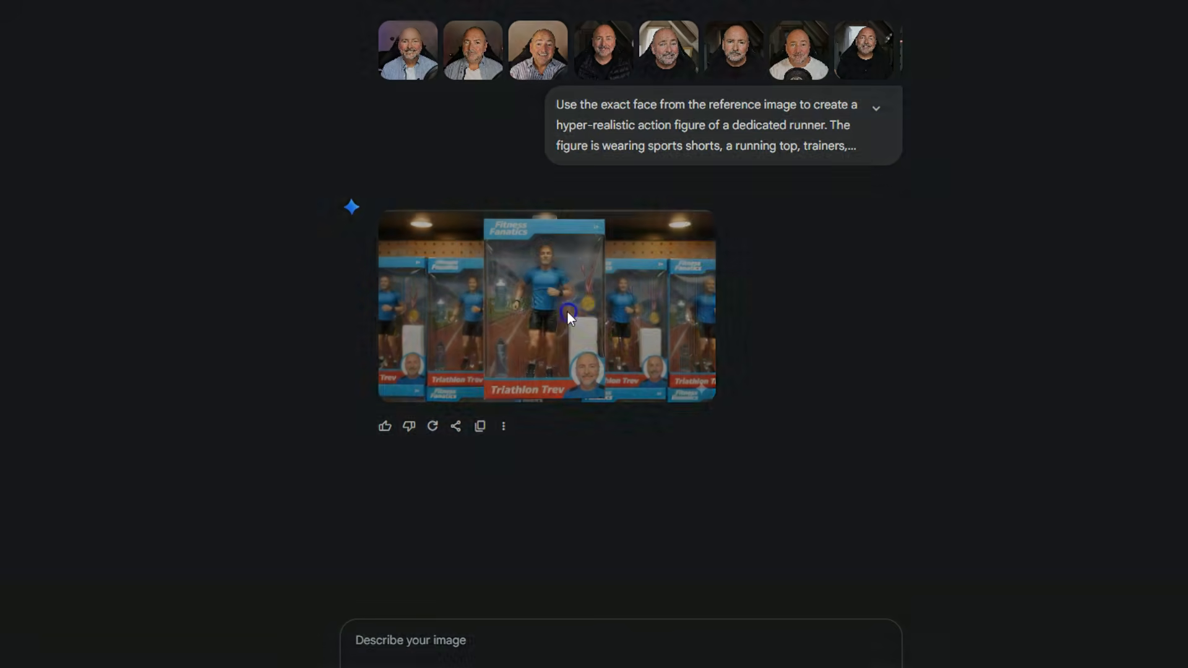
# - Inspect the 'Fitness Fanatics' runner figure at full size, generate a second version and view that one as well
pyautogui.click(567, 313)
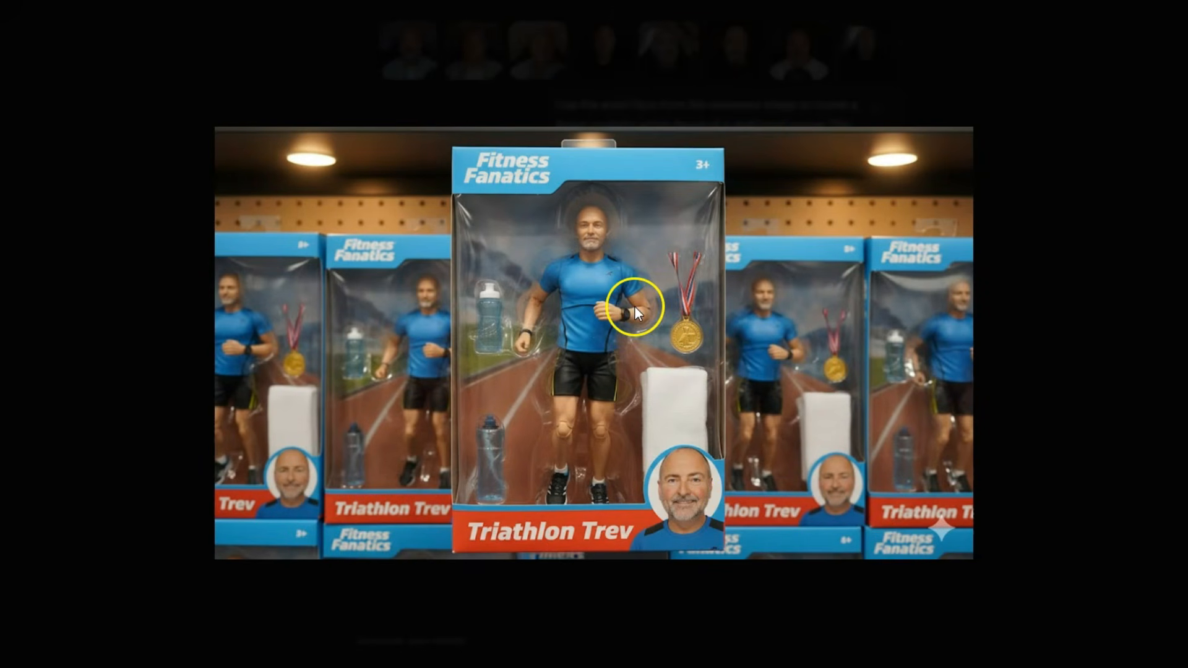
pyautogui.press('Escape')
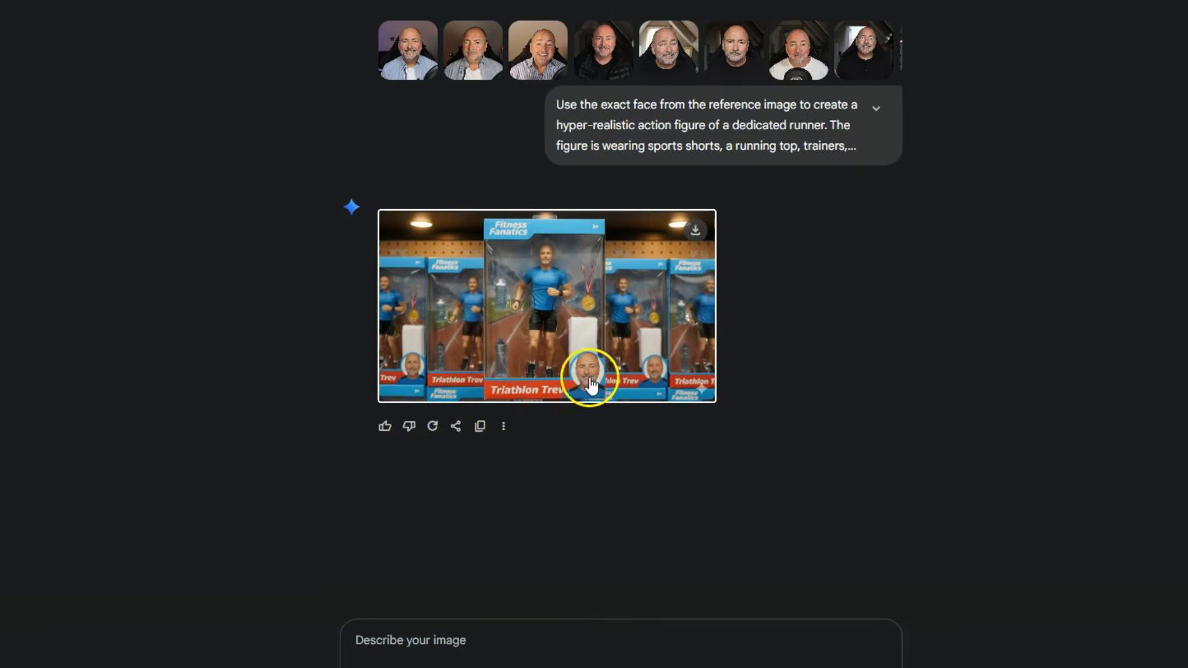
pyautogui.click(435, 426)
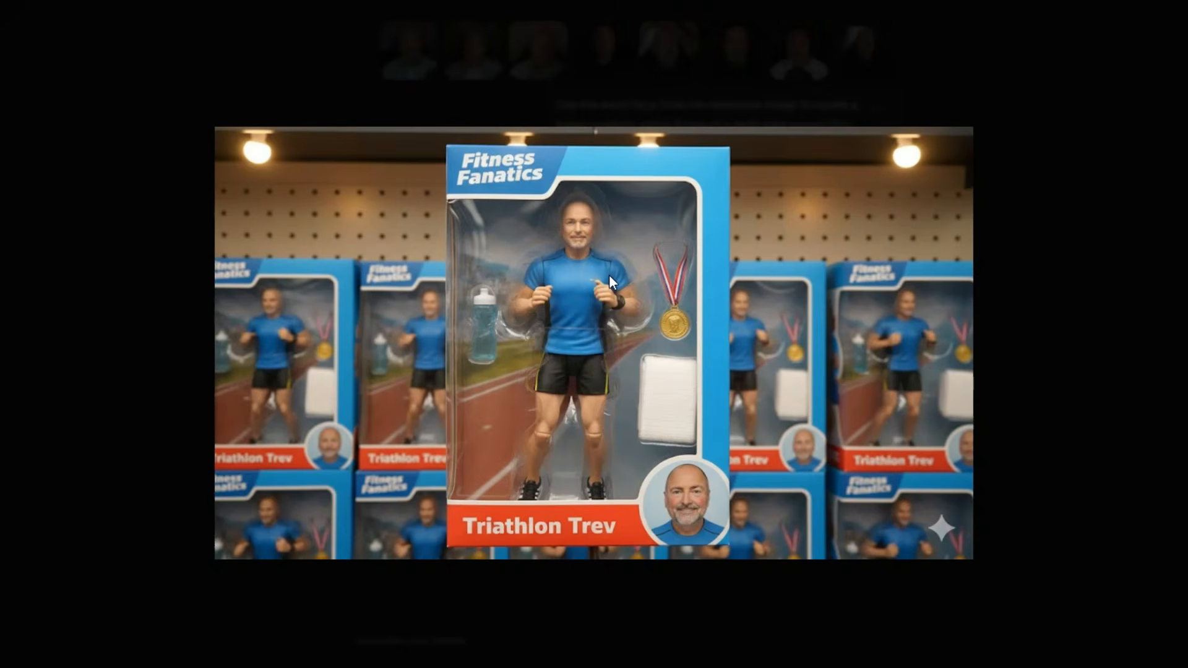
pyautogui.click(990, 241)
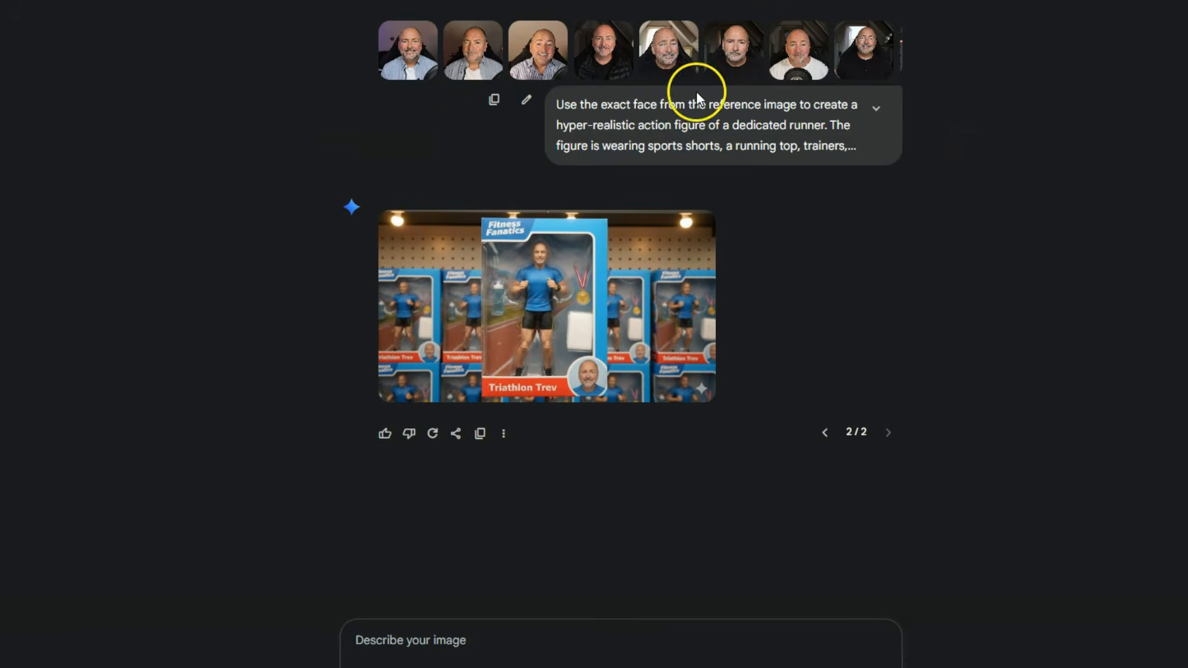
# - Inspect the first and fourth reference photos attached to the runner prompt at full size
pyautogui.click(419, 49)
pyautogui.click(626, 170)
pyautogui.click(599, 48)
pyautogui.click(611, 61)
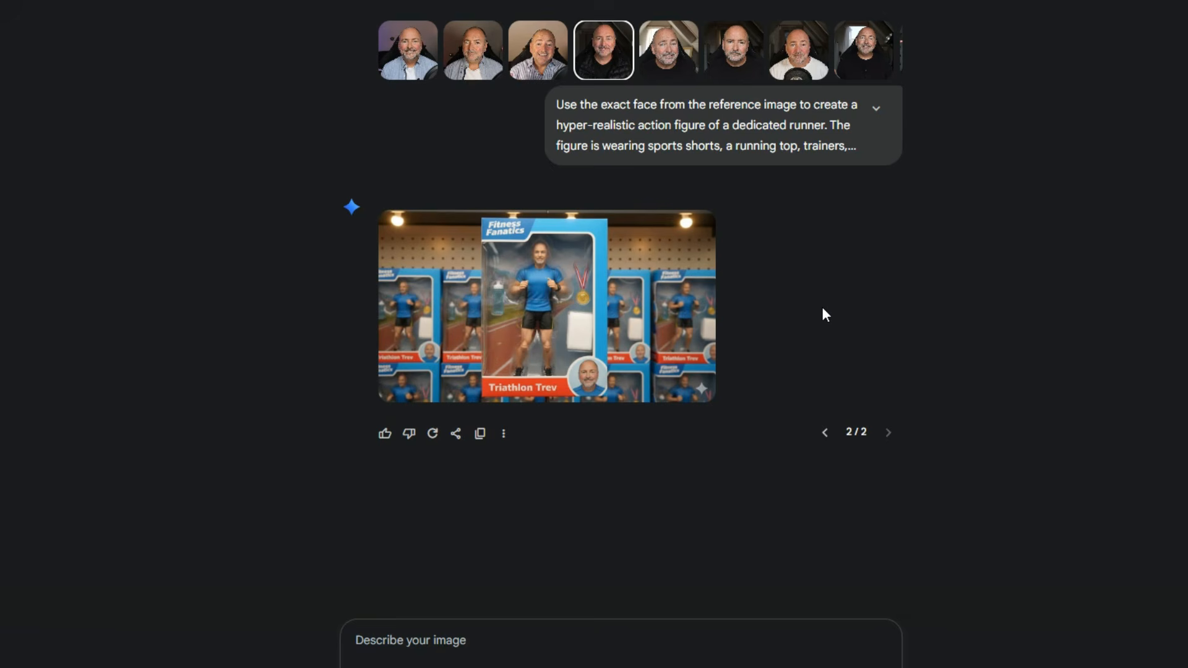
# - Expand the dedicated runner prompt and read through its full text
pyautogui.click(876, 109)
pyautogui.scroll(-2, 650, 278)
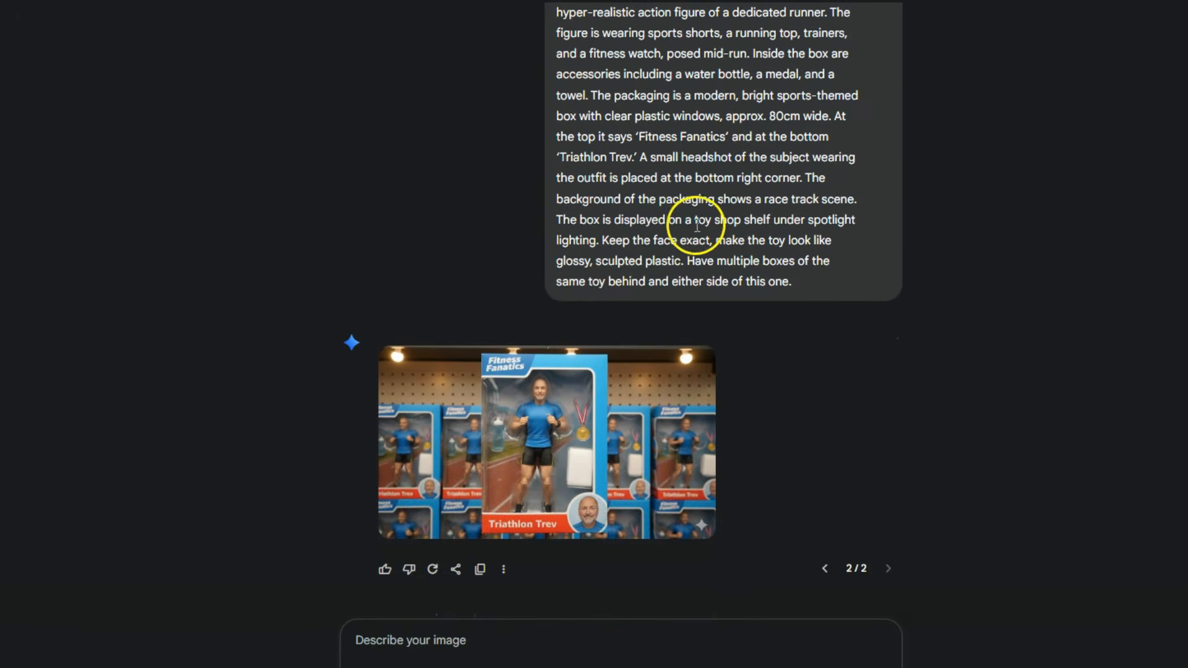
pyautogui.scroll(1, 733, 200)
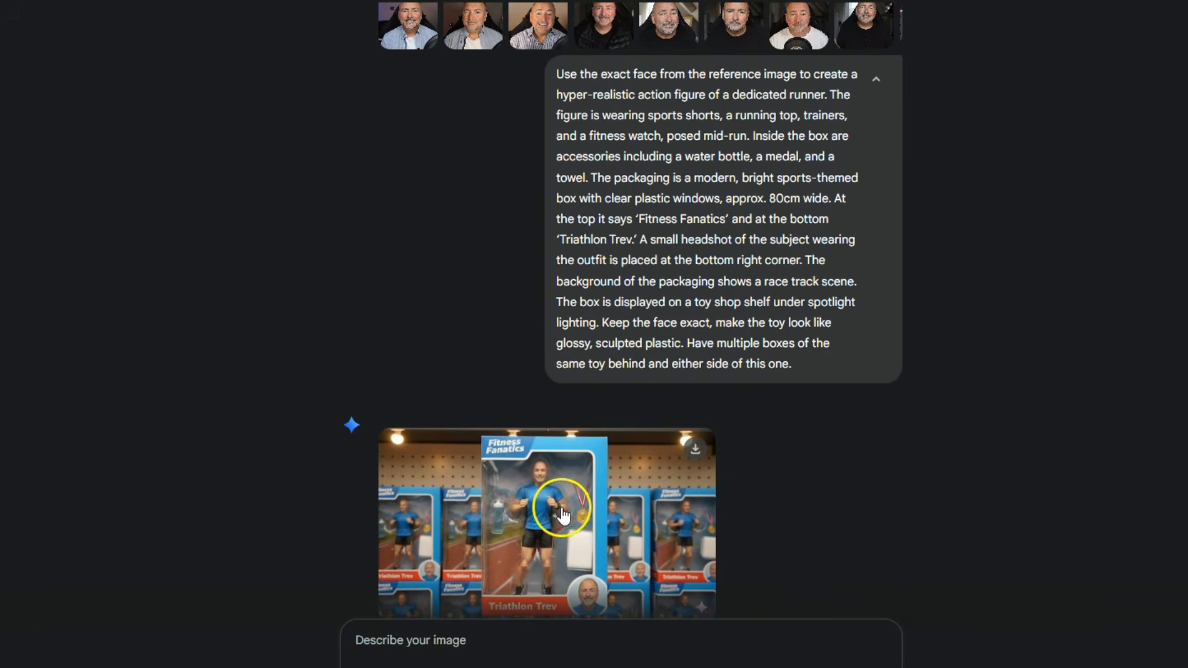
pyautogui.scroll(1, 885, 205)
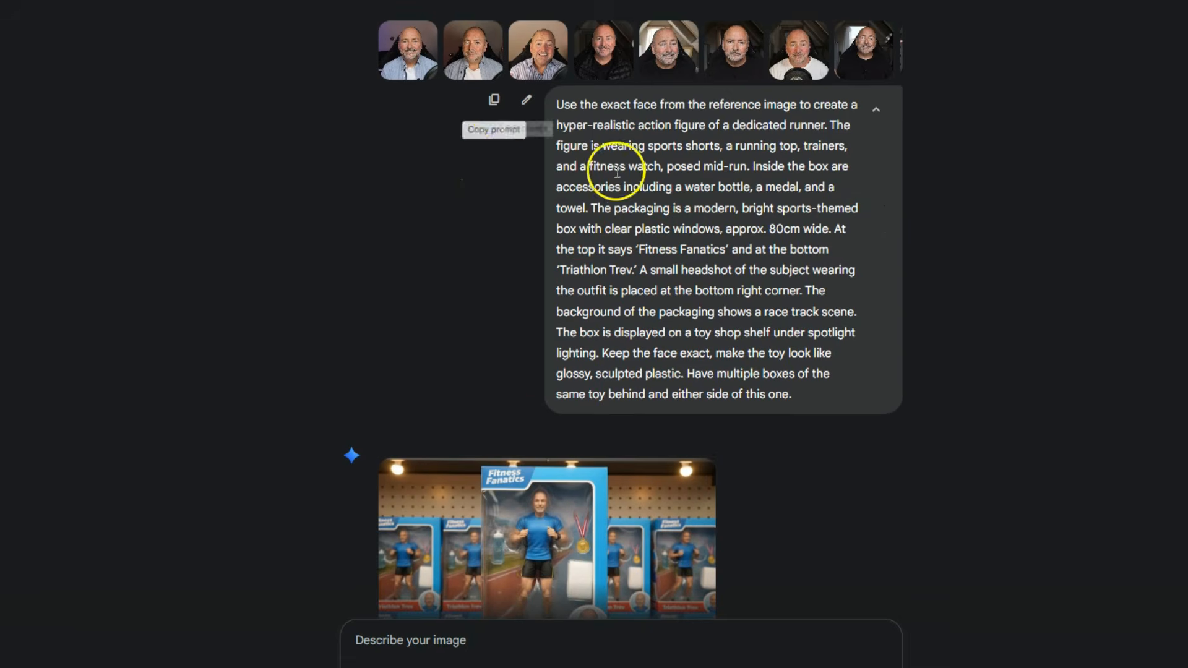
# - Generate the 'Fitness Fanatics' runner figure from the prompt with seven reference photos, and regenerate it for further versions
pyautogui.scroll(-1, 533, 427)
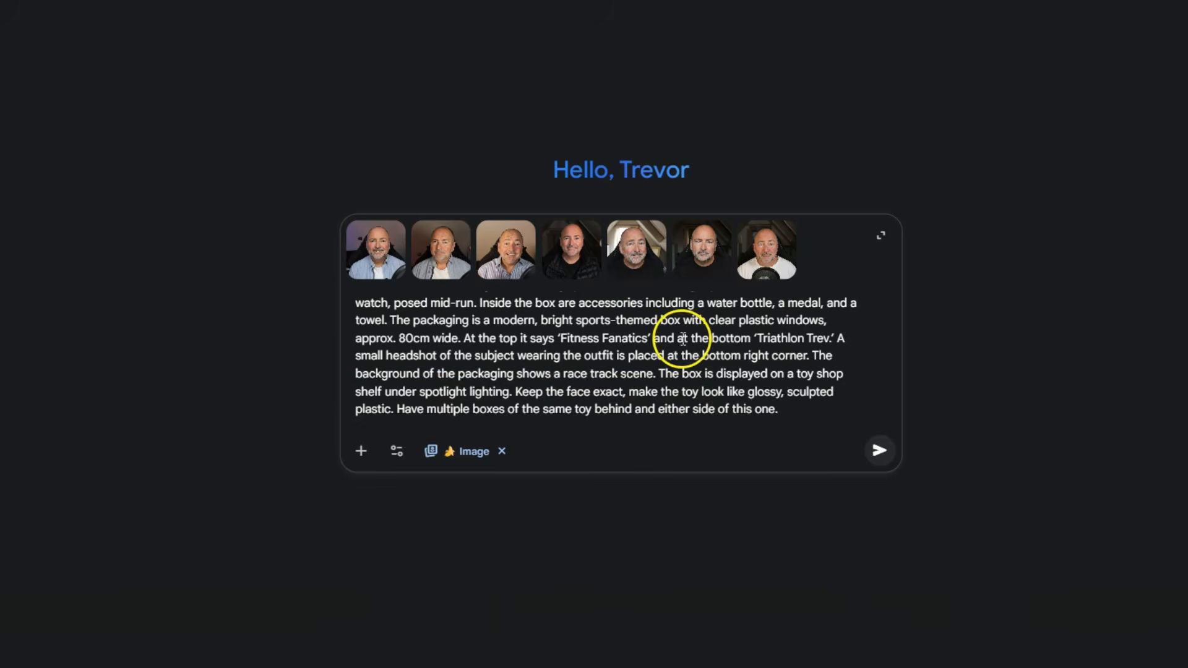
pyautogui.click(877, 451)
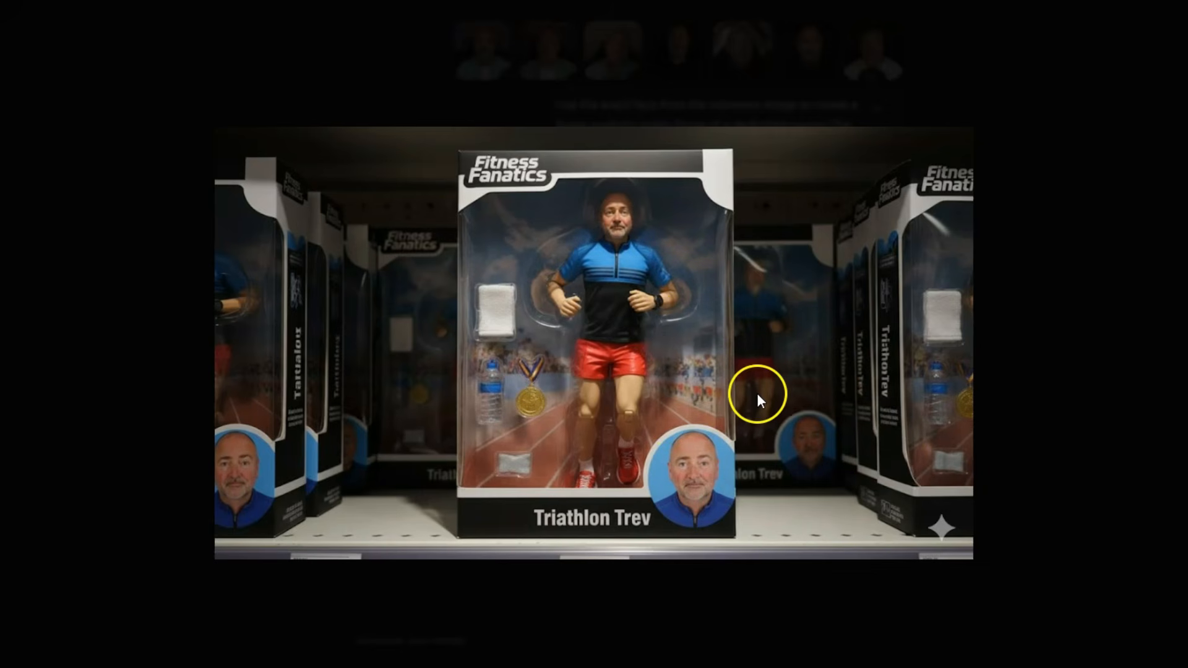
pyautogui.click(1079, 372)
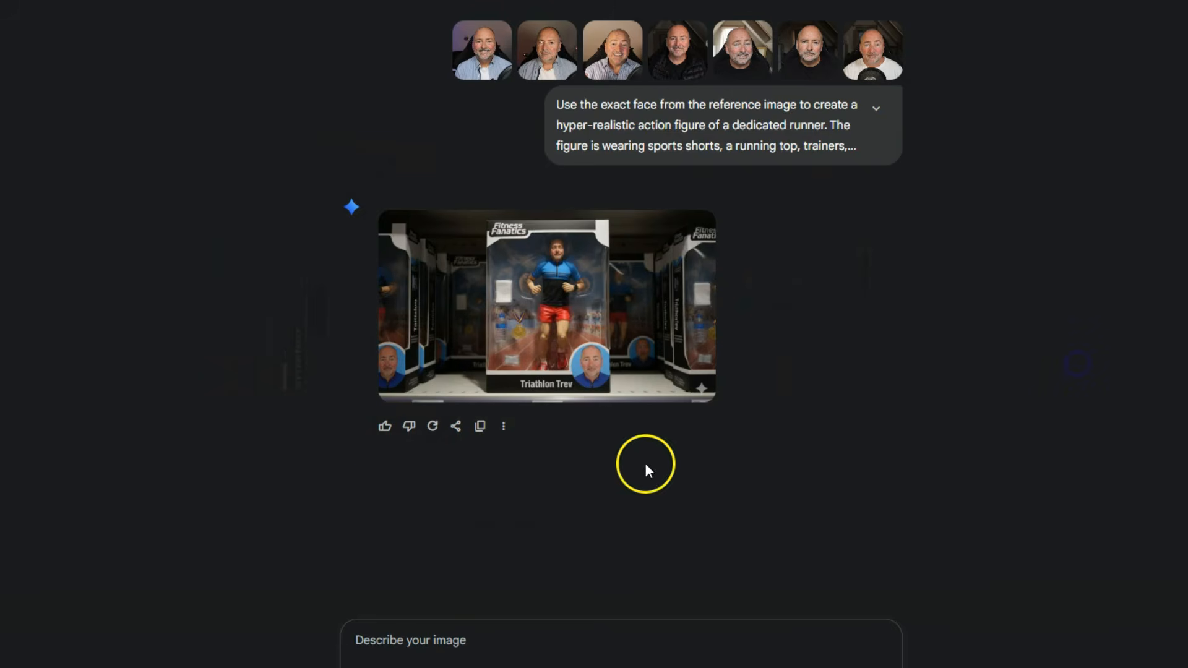
pyautogui.click(432, 425)
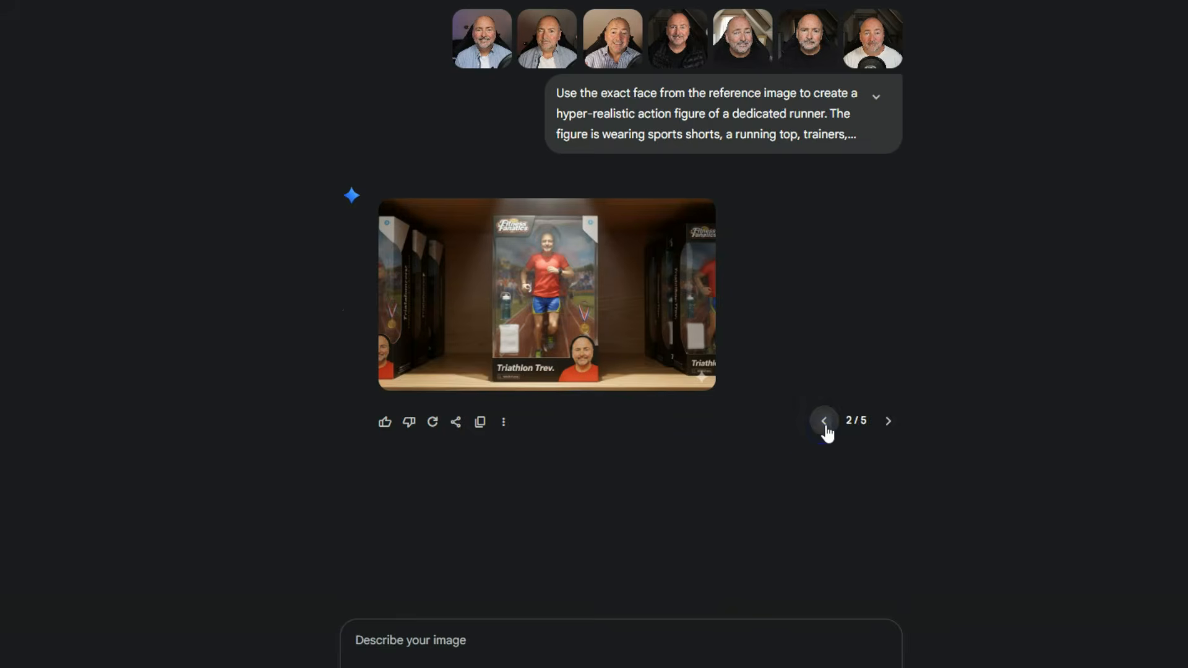
# - Go back to the first version of the 'Fitness Fanatics' figure and inspect it and the second version at full size
pyautogui.click(824, 421)
pyautogui.click(582, 283)
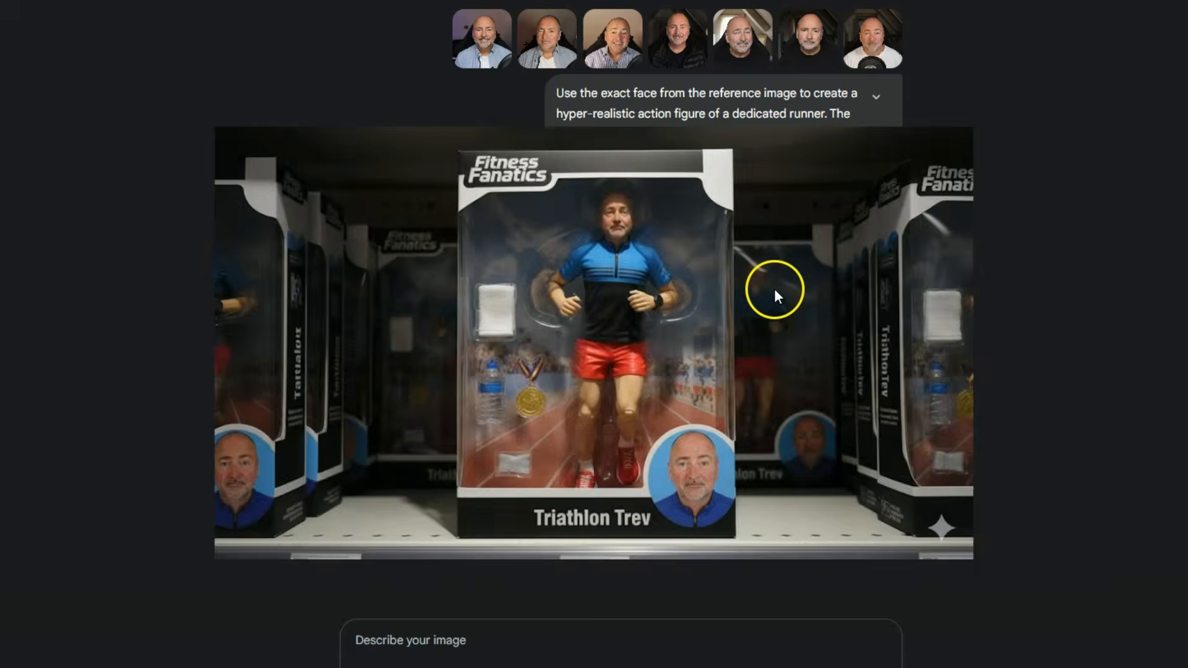
pyautogui.click(774, 289)
pyautogui.click(888, 422)
pyautogui.click(583, 292)
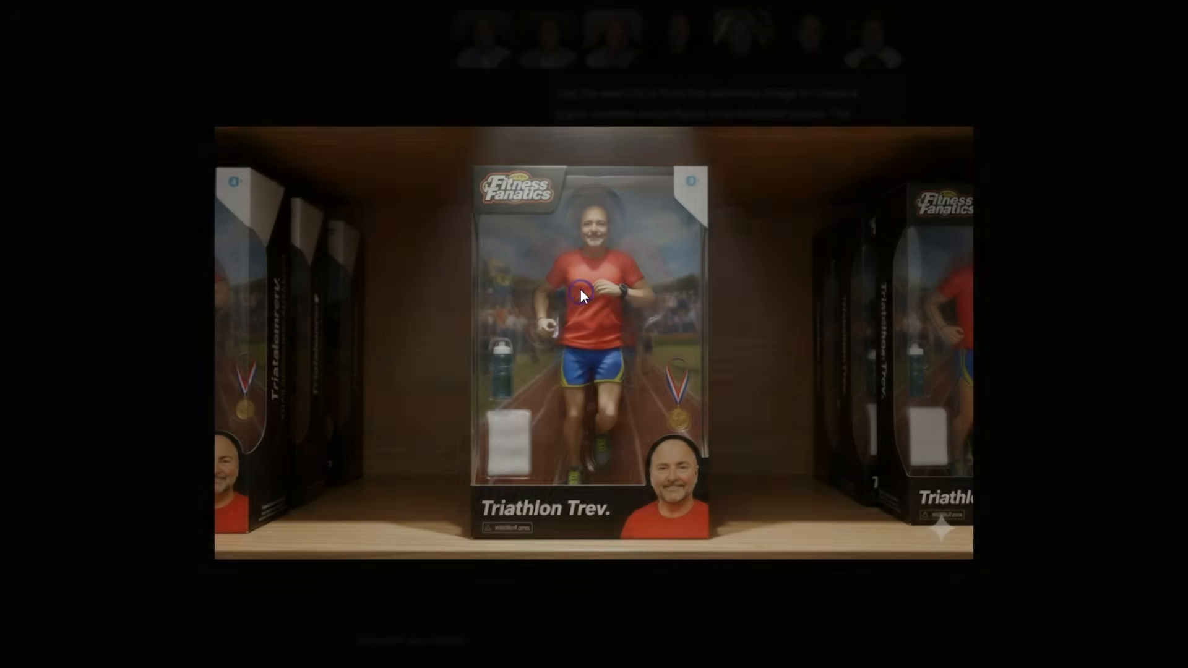
pyautogui.click(669, 423)
# - Step forward through the third and fourth 'Fitness Fanatics' versions, inspecting each at full size
pyautogui.click(886, 420)
pyautogui.click(493, 284)
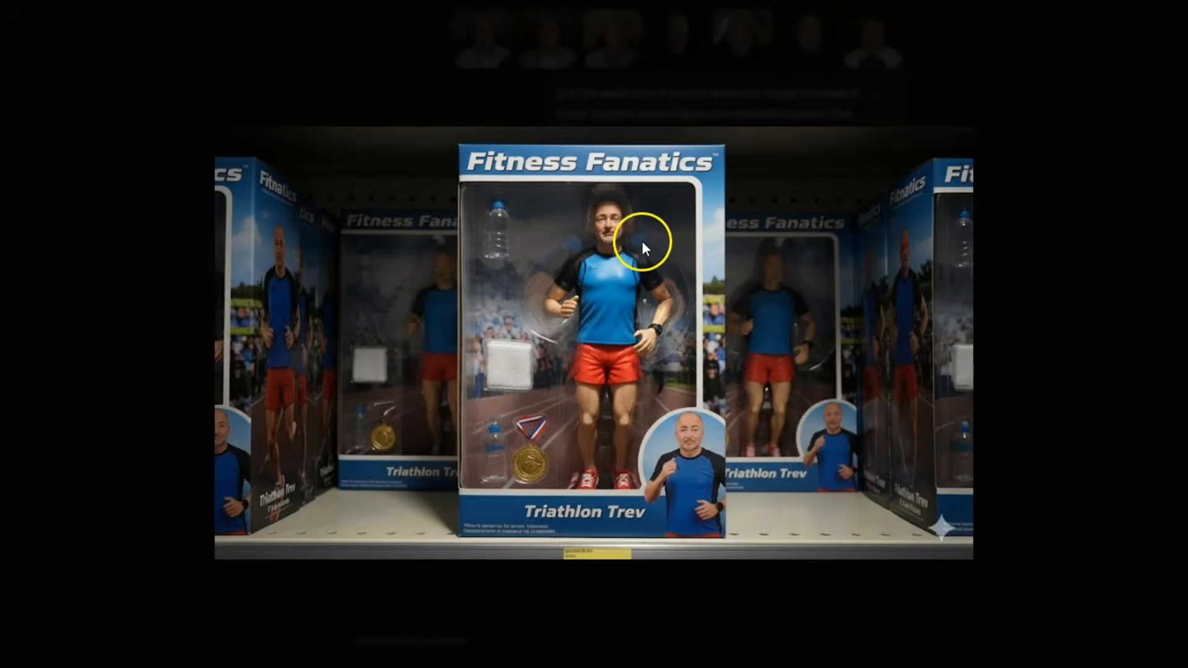
pyautogui.click(746, 359)
pyautogui.click(888, 421)
pyautogui.click(668, 317)
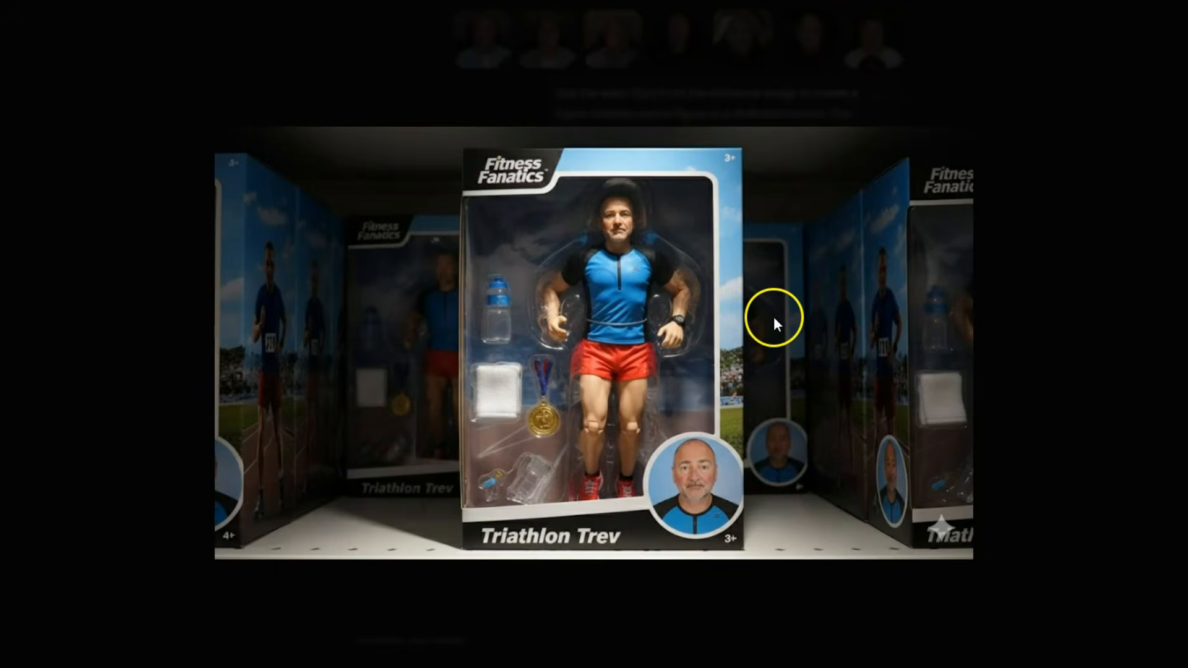
pyautogui.click(768, 321)
# - Inspect the fifth 'Fitness Fanatics' version at full size and close the enlarged image
pyautogui.click(887, 421)
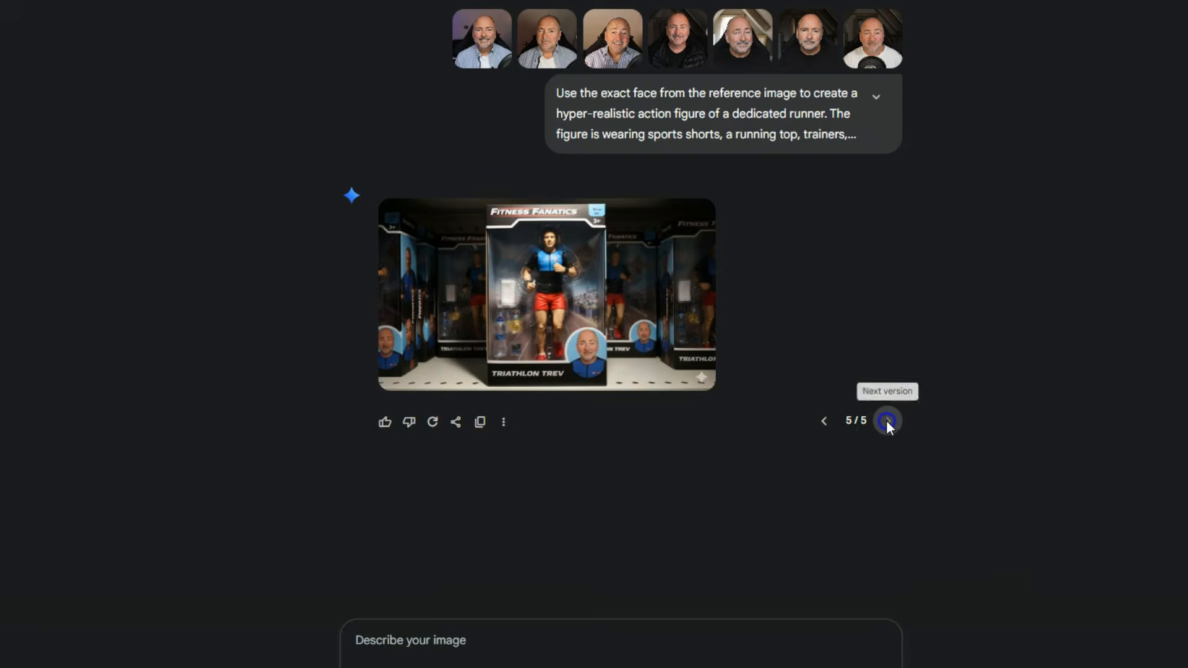
pyautogui.click(602, 297)
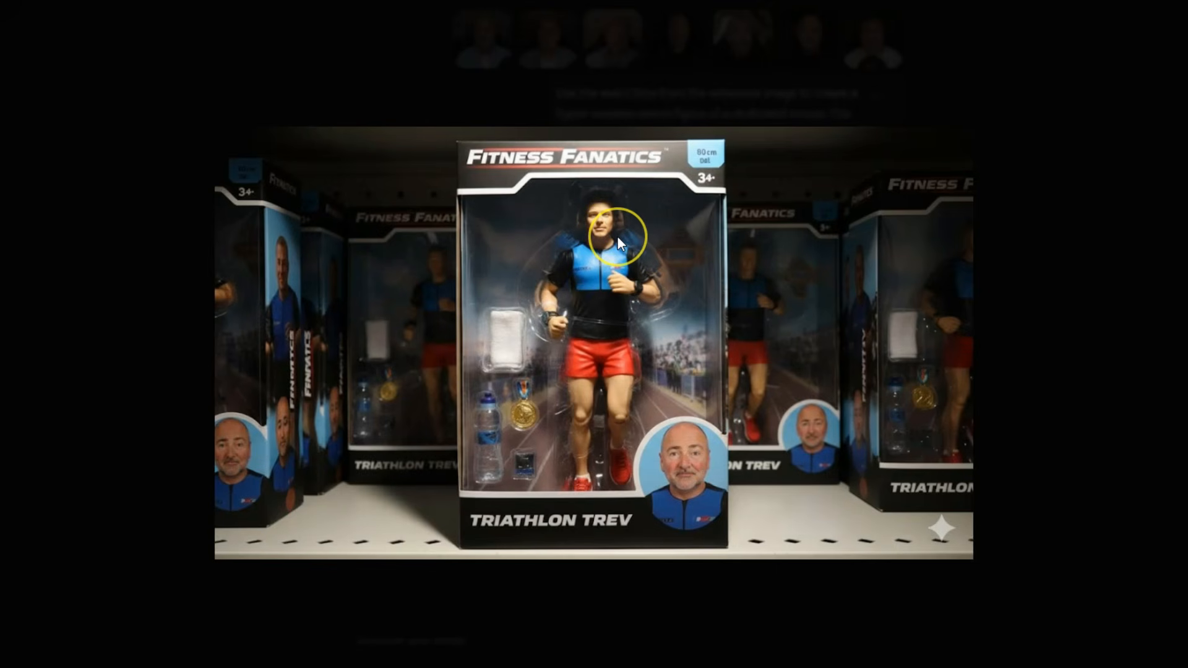
pyautogui.click(607, 277)
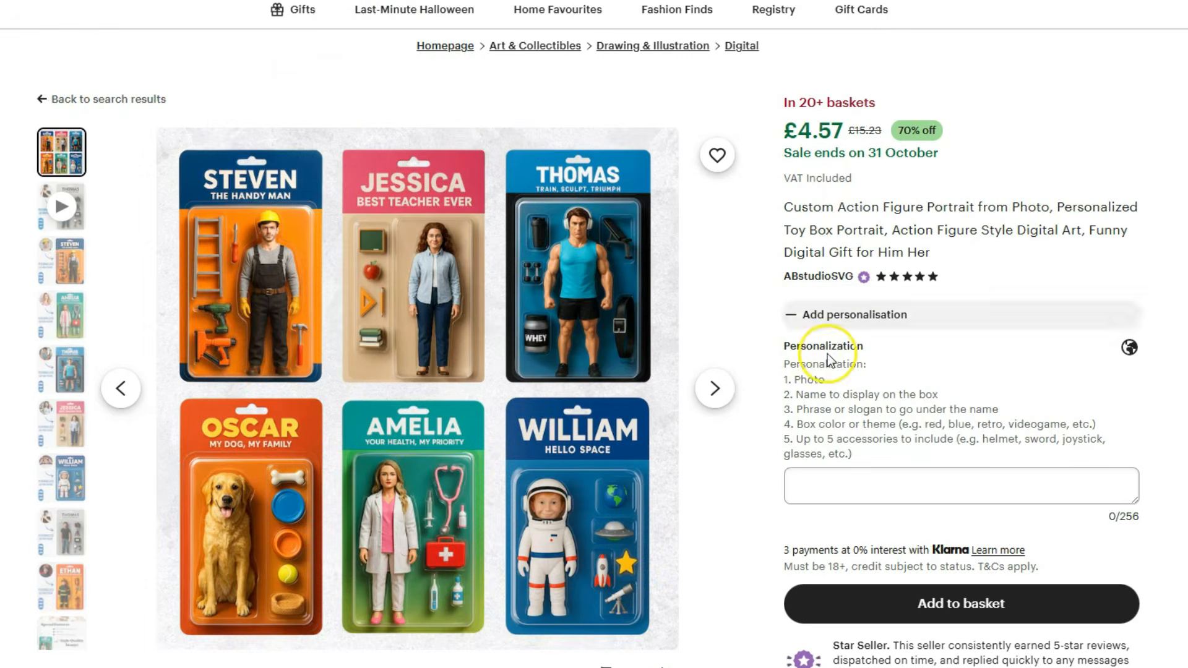
# - Switch from the custom action figure shop listing back to Gemini and open the fourth 'Fitness Fanatics' version at full size
pyautogui.moveTo(863, 276)
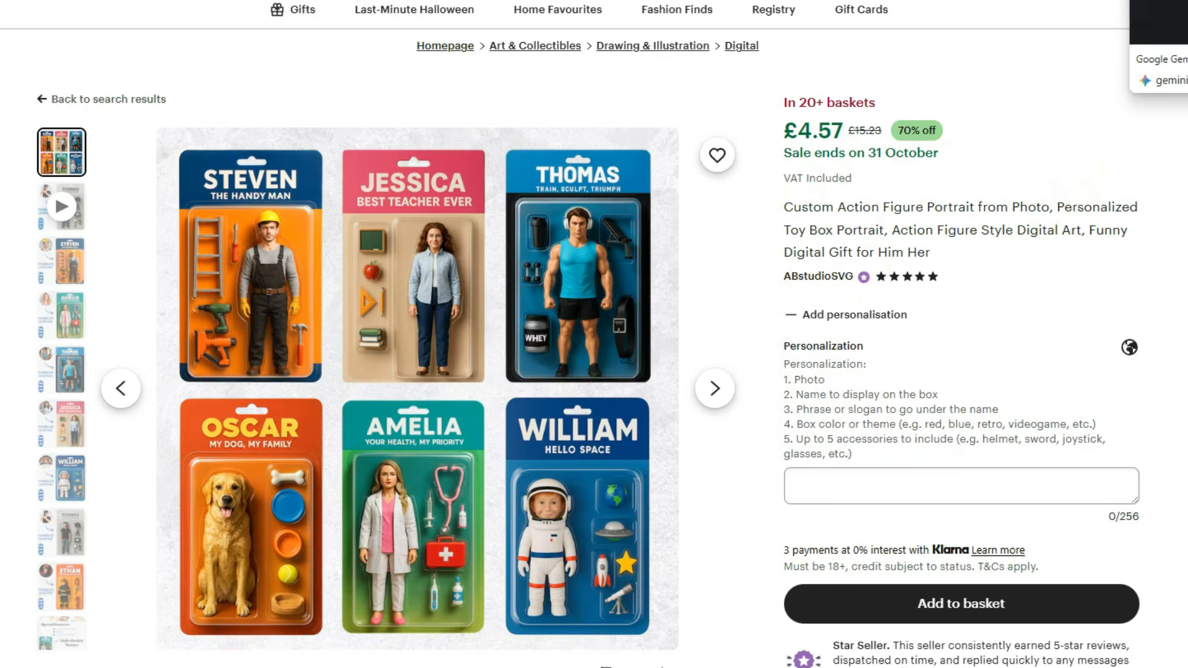
pyautogui.click(1175, 1)
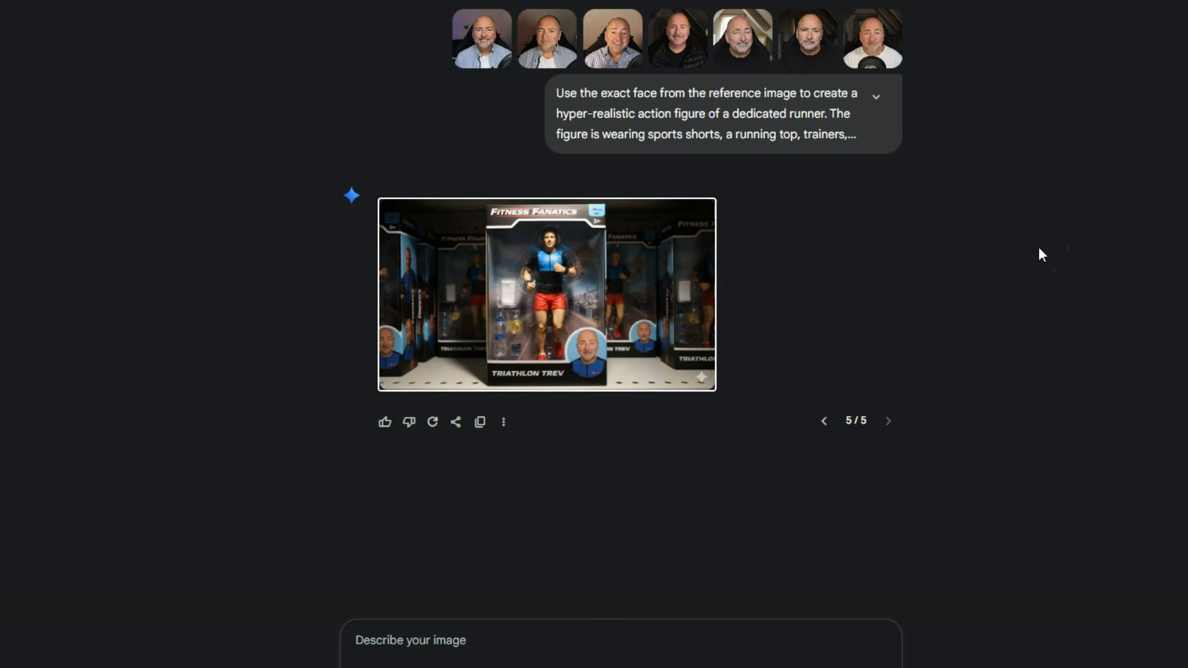
pyautogui.click(824, 421)
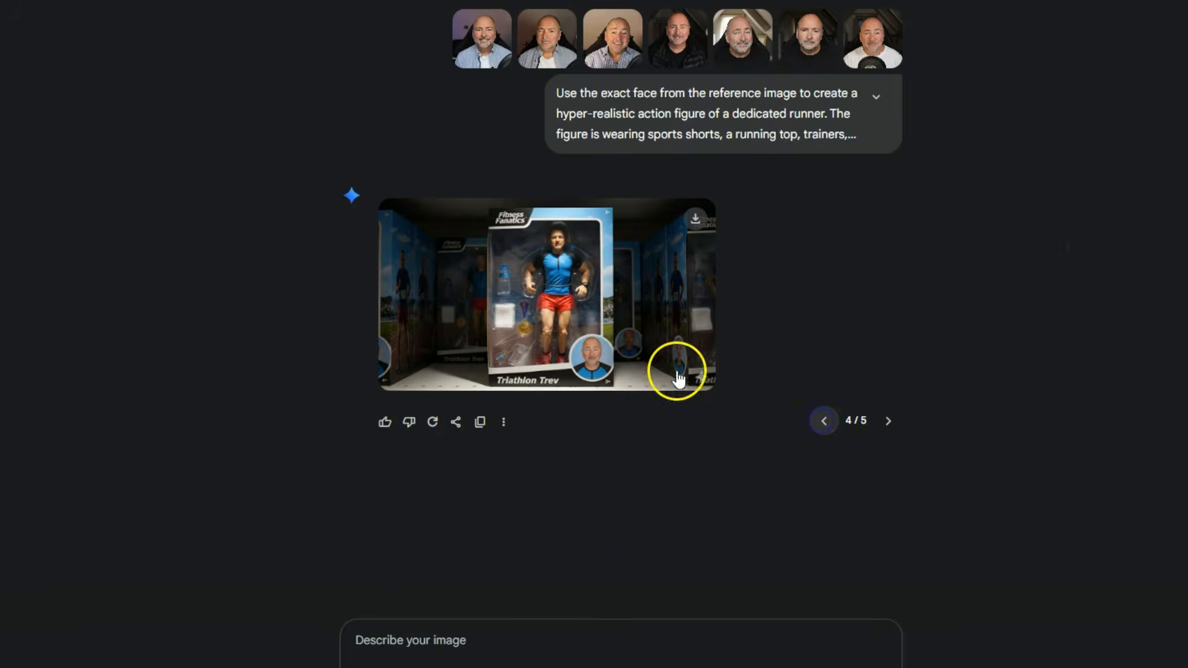
pyautogui.click(611, 301)
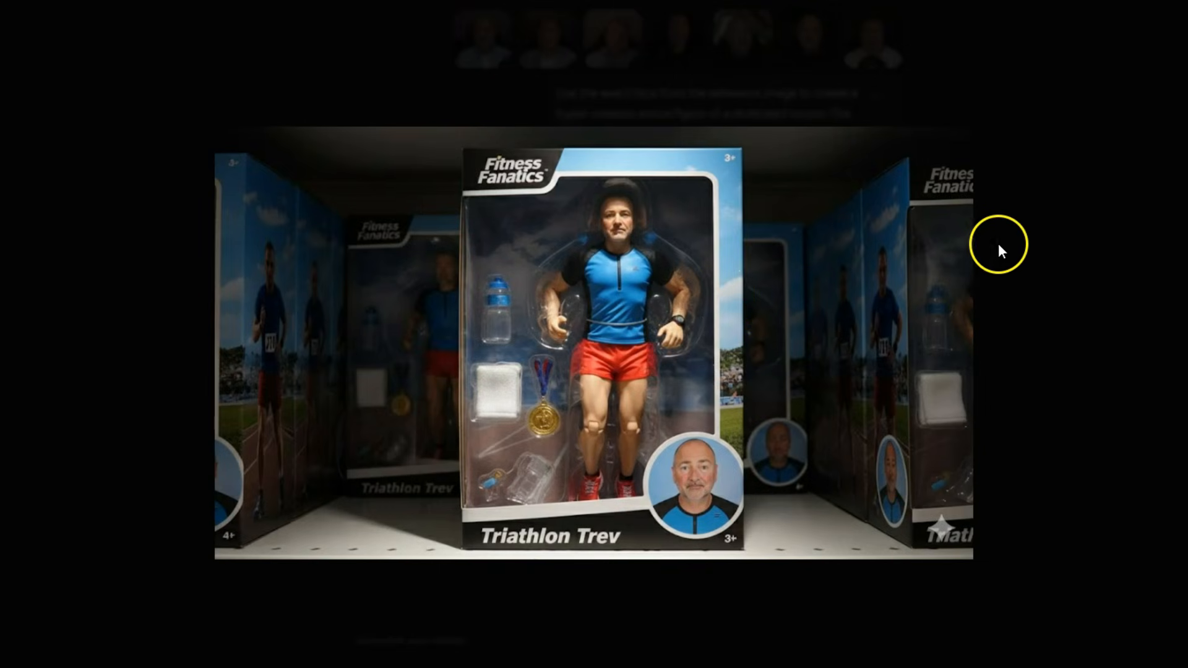